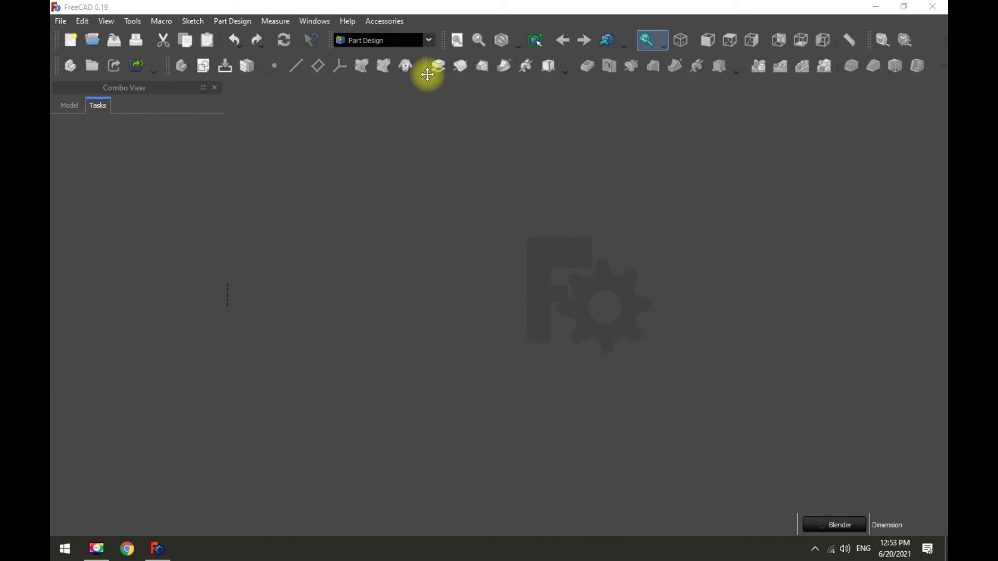
- Switch to the Sketcher workbench and save a new document as TABLE in the Hoverboard folder
click(430, 40)
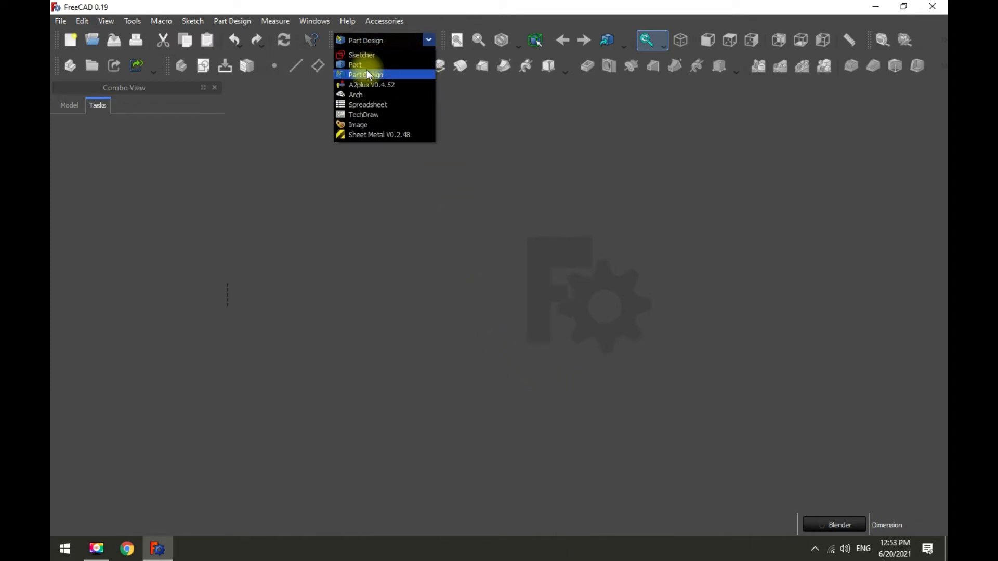
click(364, 54)
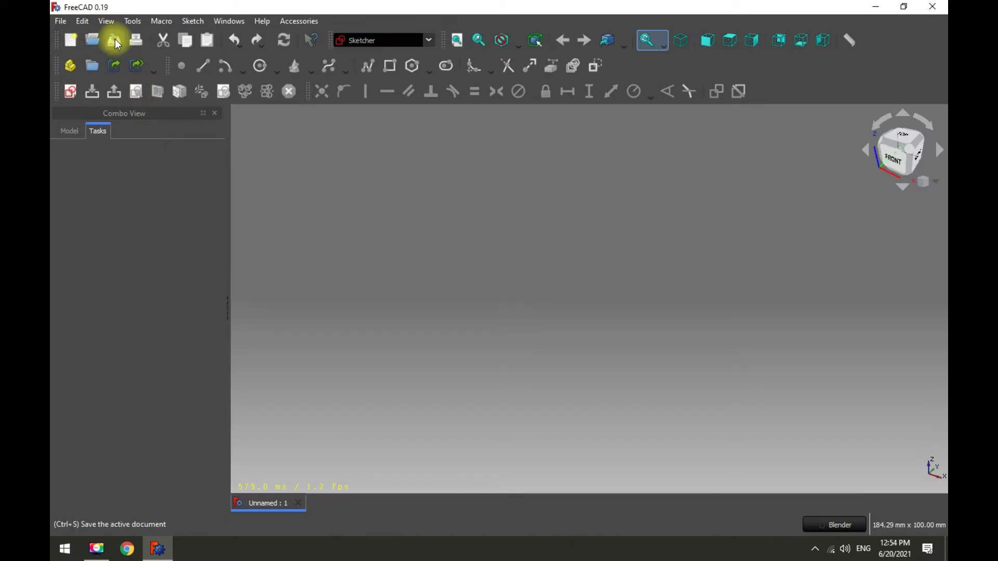
click(114, 40)
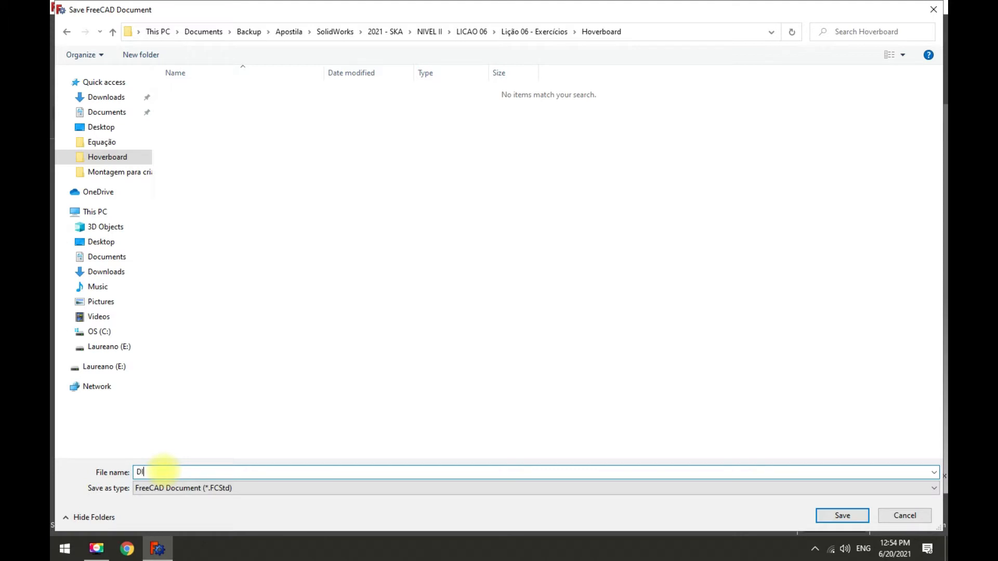
key(Return)
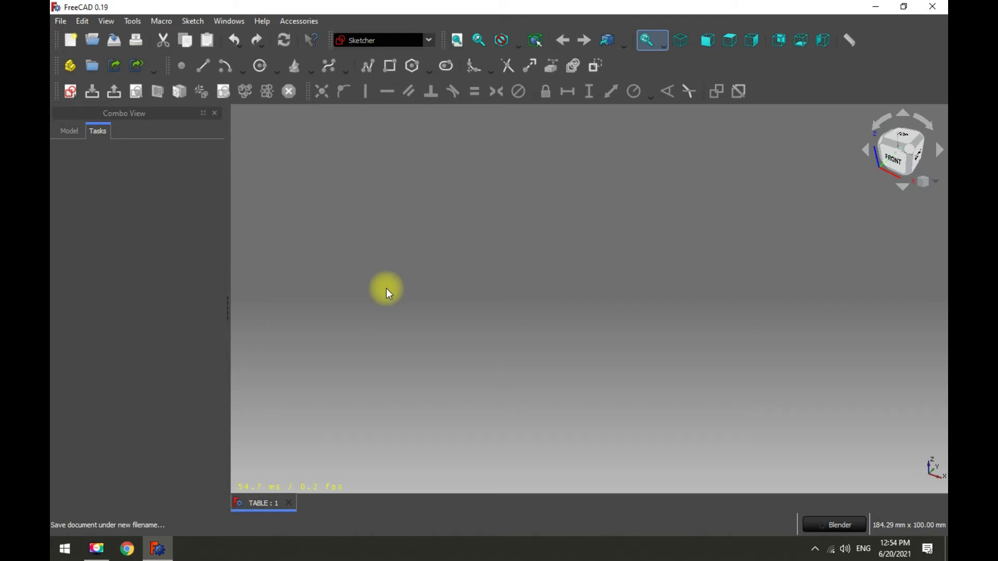
- Create a new sketch on the XZ plane
click(69, 92)
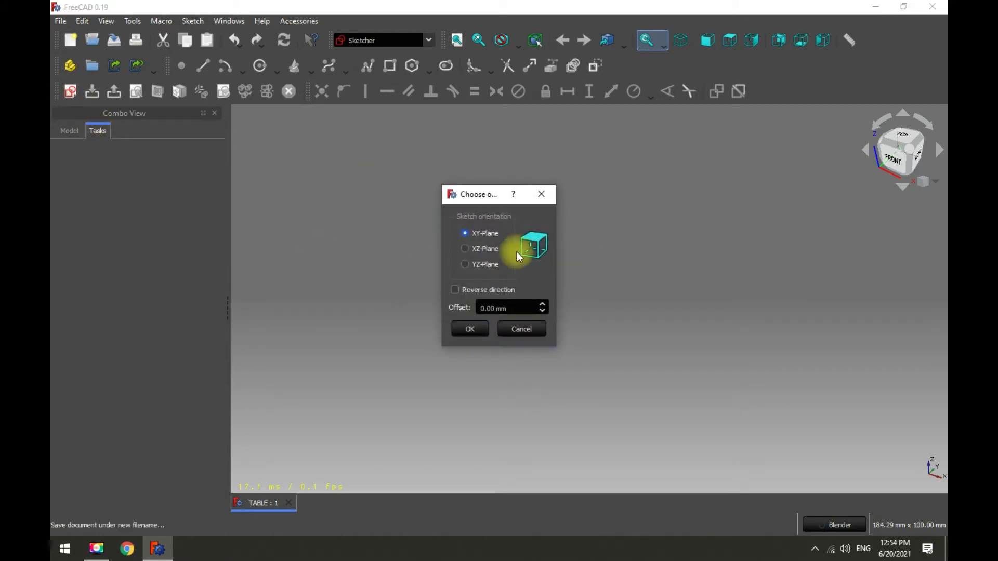
click(470, 331)
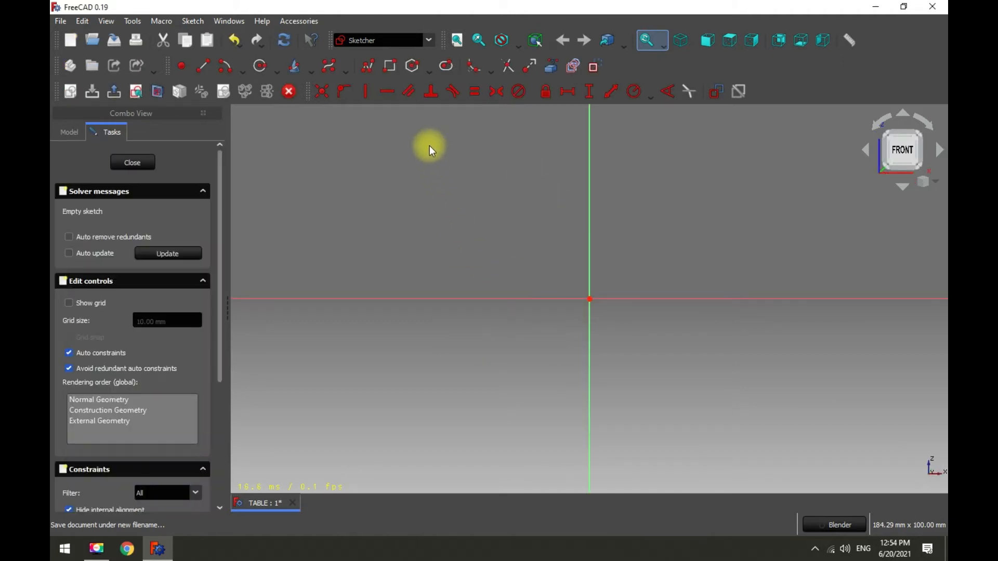
key(Delete)
- Draw a closed L-shaped polyline from the origin along the horizontal axis, about 117 mm wide and 82 mm high, with a slanted leg
click(367, 70)
click(535, 307)
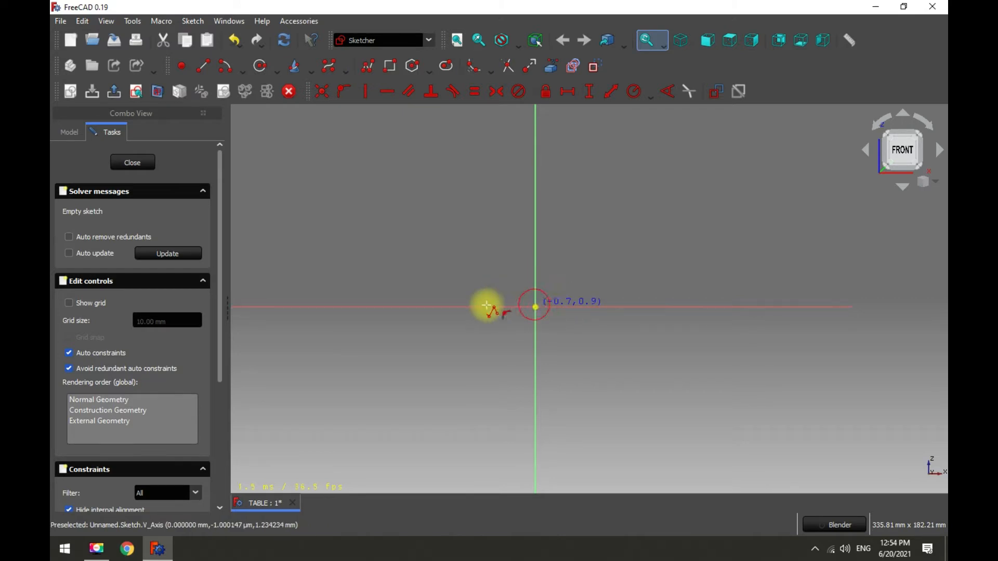
click(286, 307)
click(383, 132)
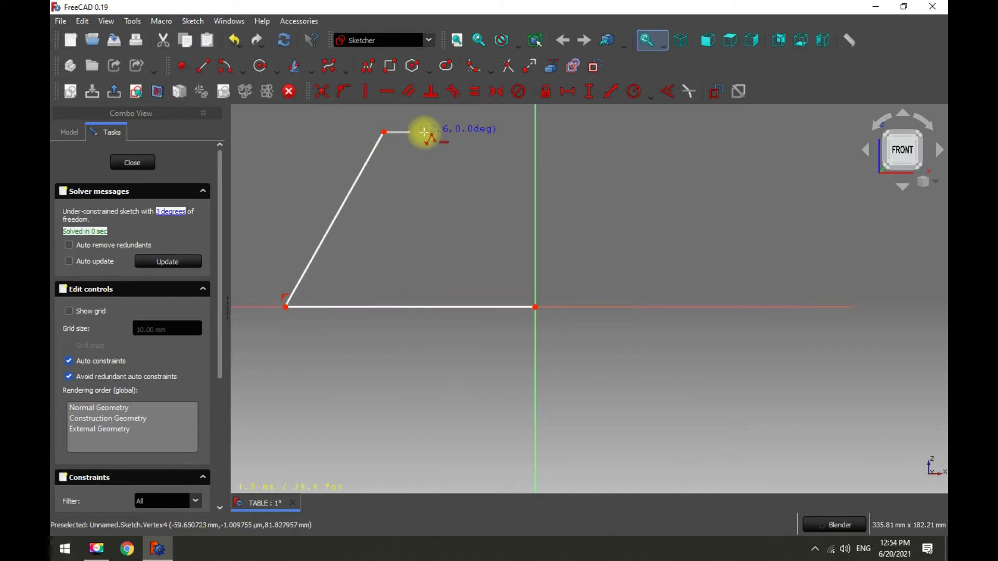
click(439, 132)
click(367, 259)
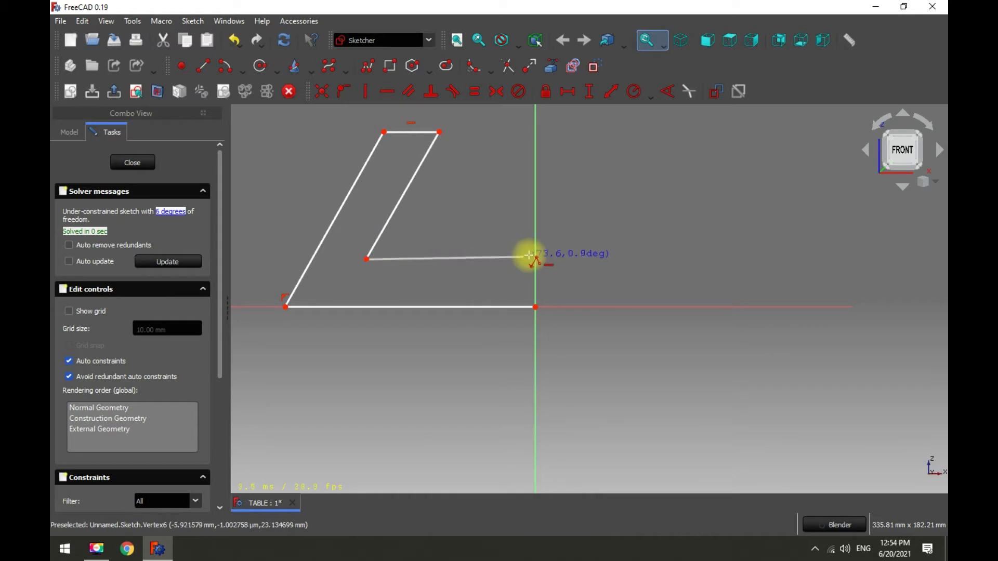
click(536, 259)
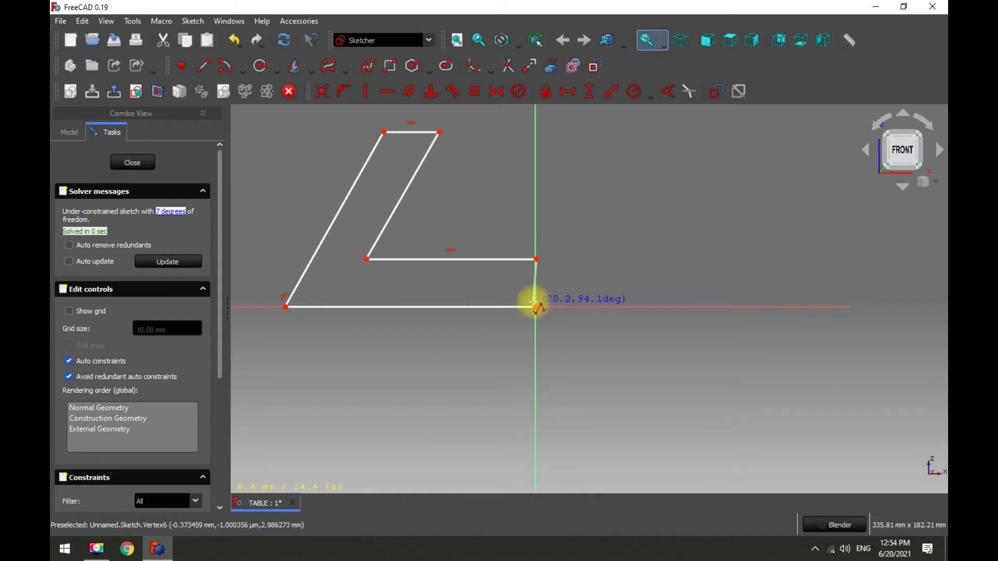
click(536, 308)
key(Escape)
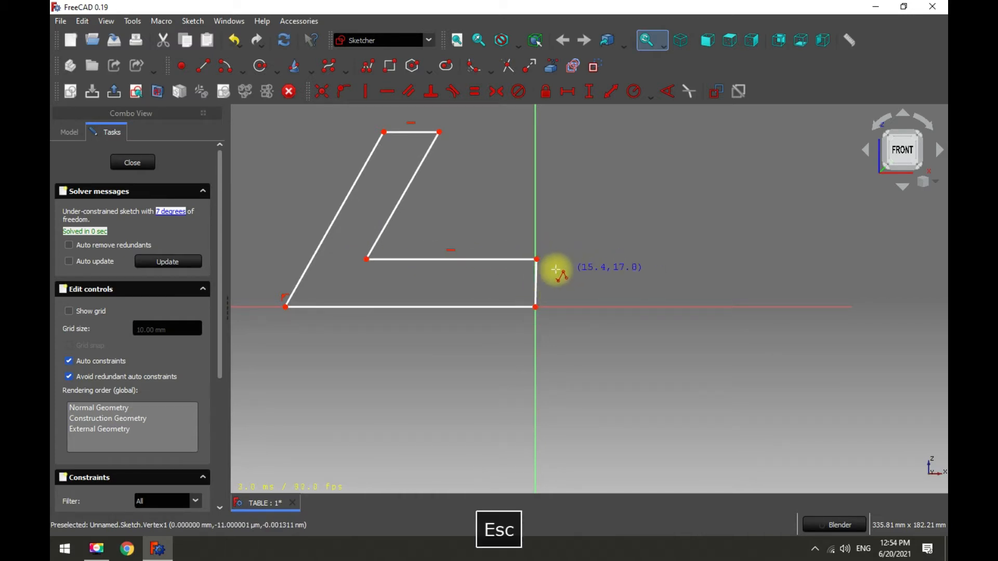
- Constrain the profile's short closing edge at the origin to vertical and set its length to 60 mm
click(539, 274)
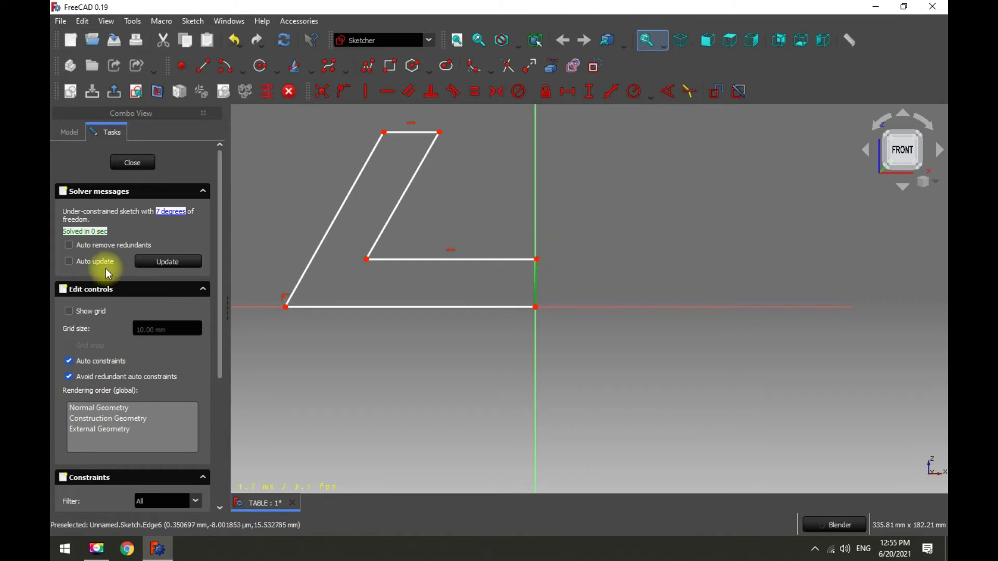
click(365, 92)
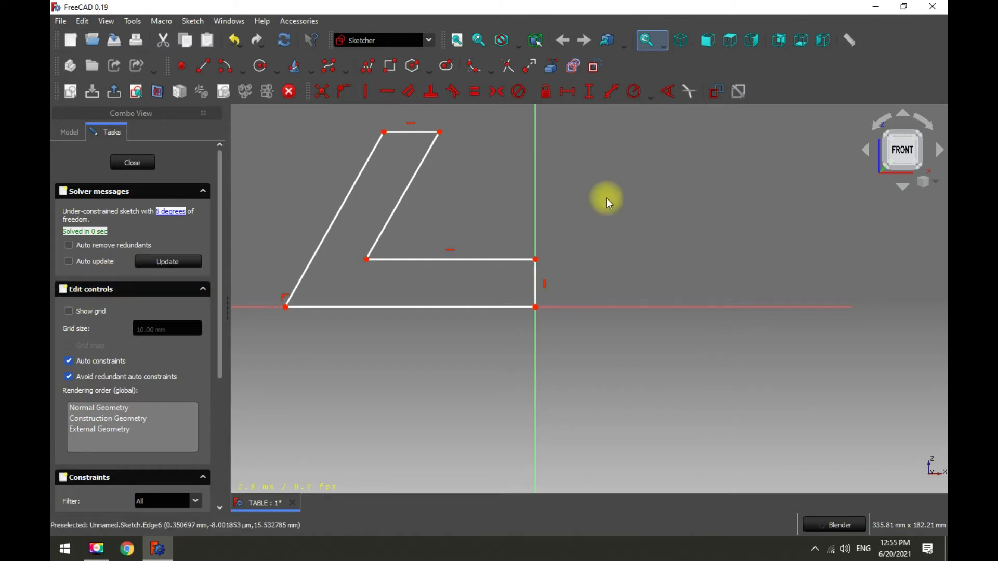
scroll(603, 264, down, 2)
click(559, 269)
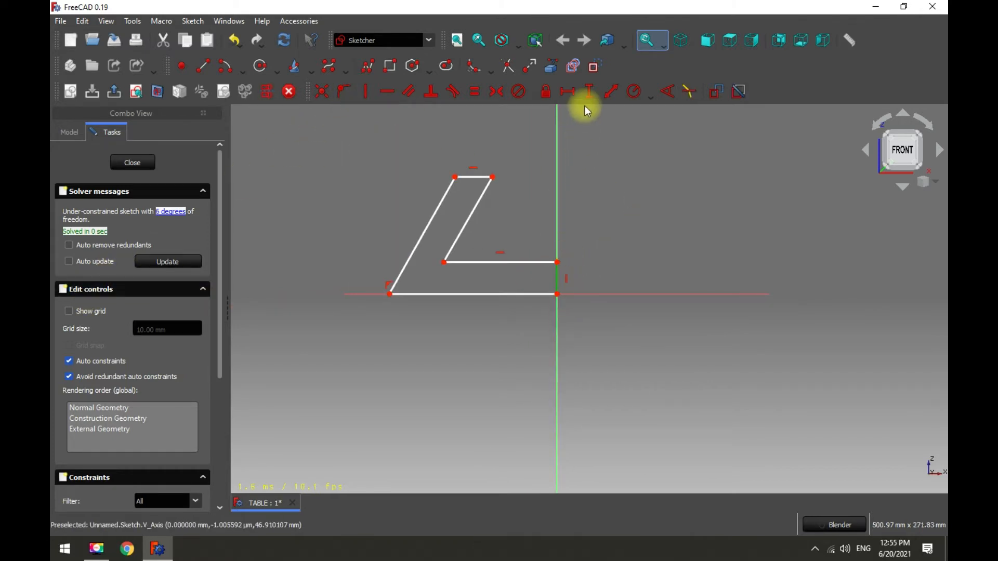
click(589, 91)
text(600)
key(Return)
scroll(583, 310, down, 4)
scroll(582, 245, up, 3)
double_click(567, 221)
text(60)
key(Return)
- Stretch the unconstrained profile by moving its top edge, lower outer corner and upper outer corner away from the origin
scroll(535, 327, up, 6)
drag(555, 281, 582, 116)
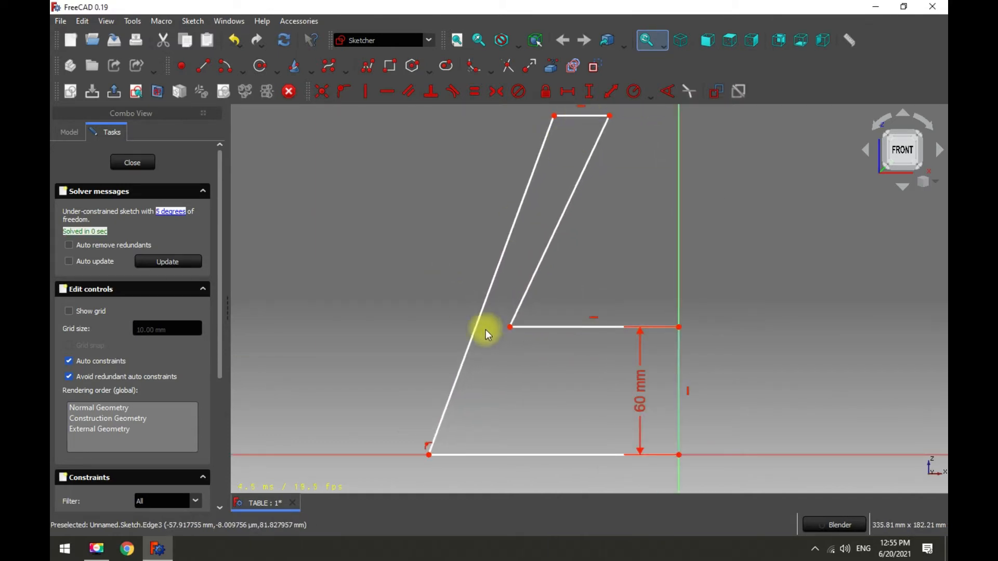
scroll(482, 340, down, 3)
drag(454, 410, 389, 401)
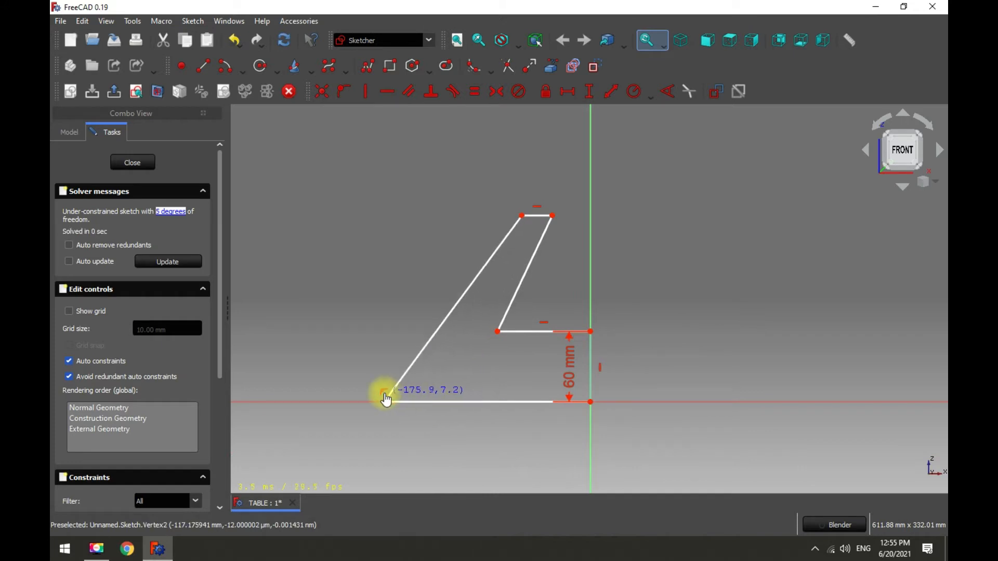
drag(523, 215, 501, 171)
scroll(579, 263, down, 3)
scroll(603, 300, up, 3)
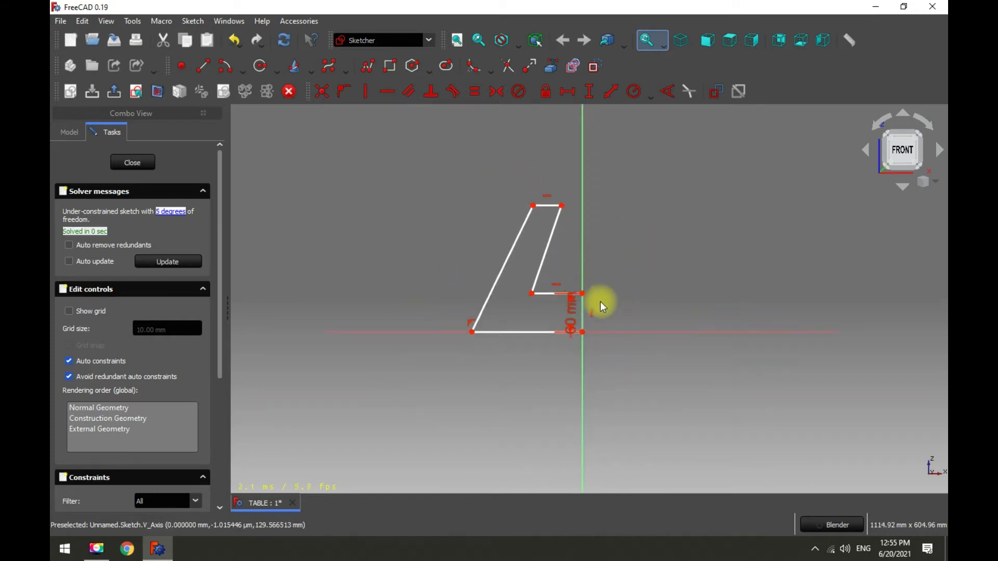
- Constrain the vertical distance between the outer slanted line's upper and lower endpoints to 720 mm
scroll(452, 289, down, 2)
scroll(444, 314, up, 1)
scroll(474, 254, down, 1)
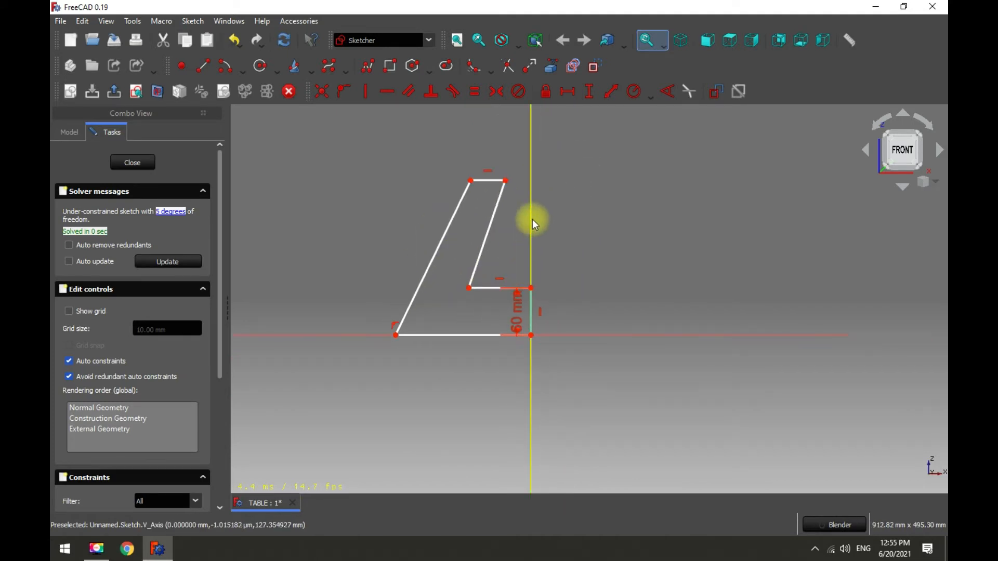
click(471, 181)
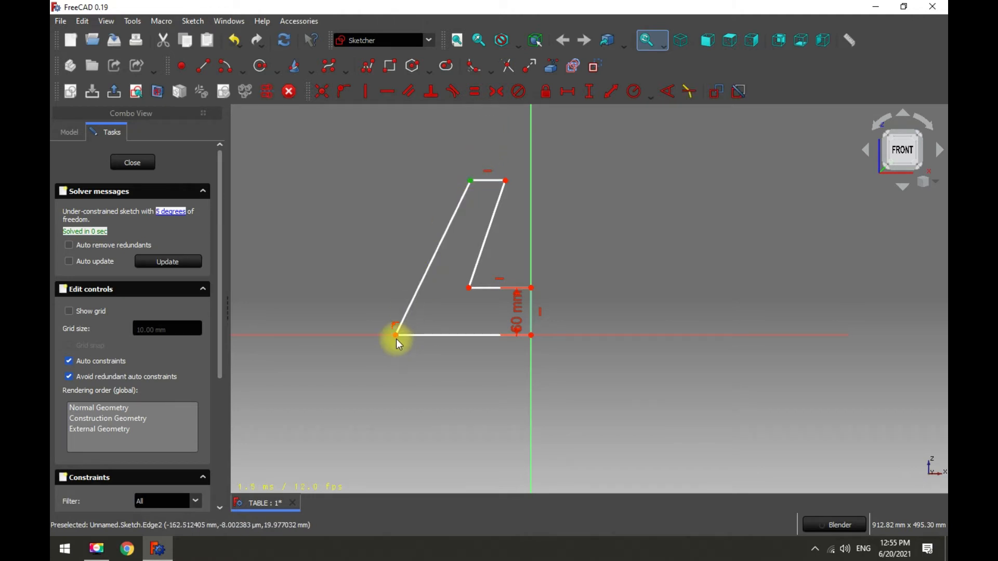
click(396, 337)
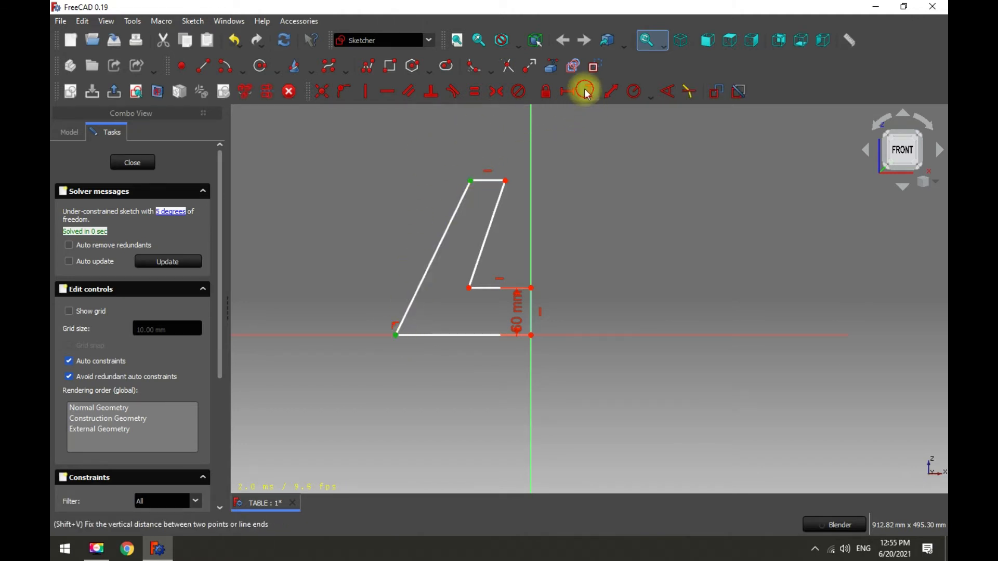
click(586, 92)
text(72)
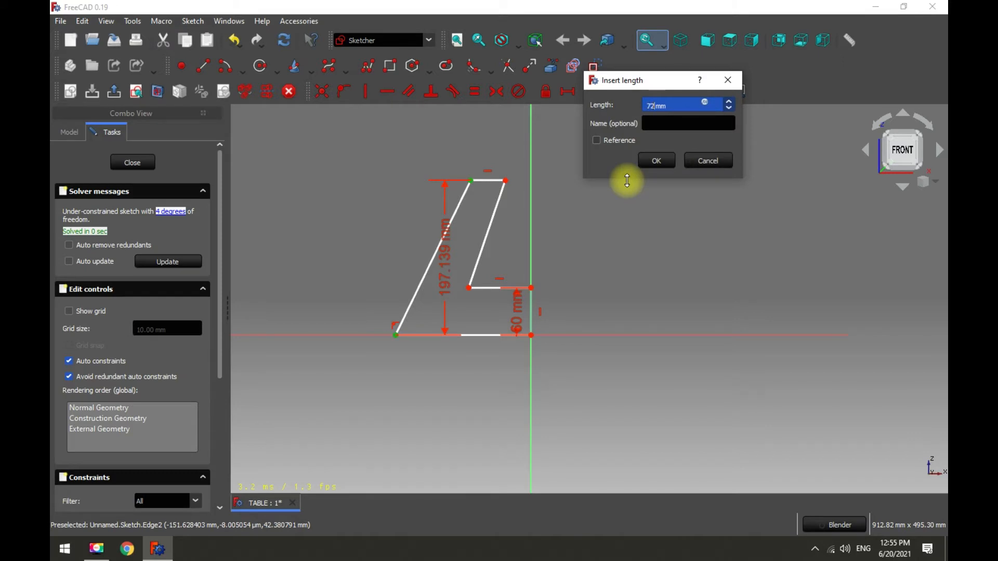
text(0)
key(Return)
- Widen the profile's base by moving the lower outer corner and the inner corner away from the vertical axis
scroll(563, 320, down, 5)
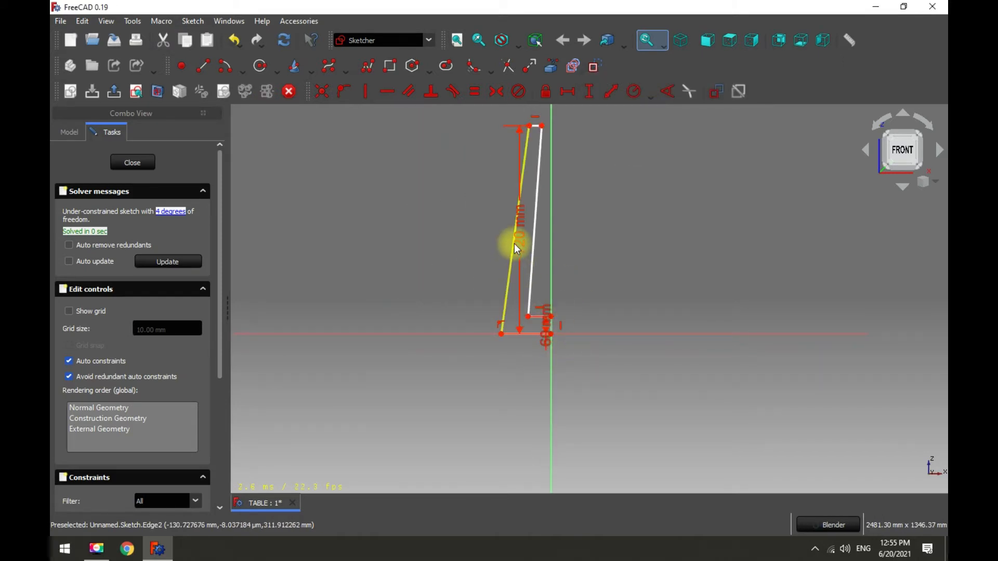
scroll(481, 348, up, 4)
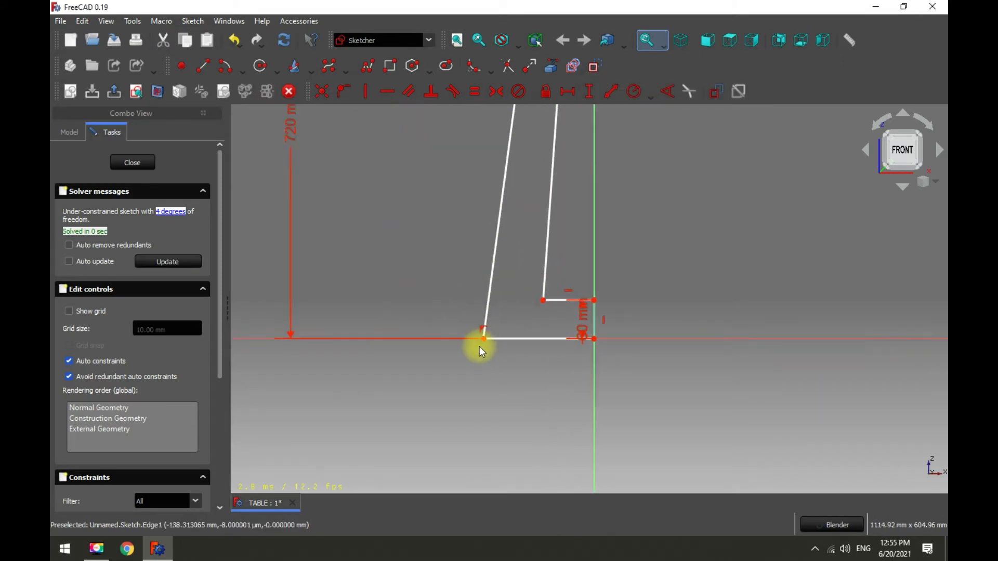
drag(483, 339, 383, 336)
scroll(426, 392, down, 3)
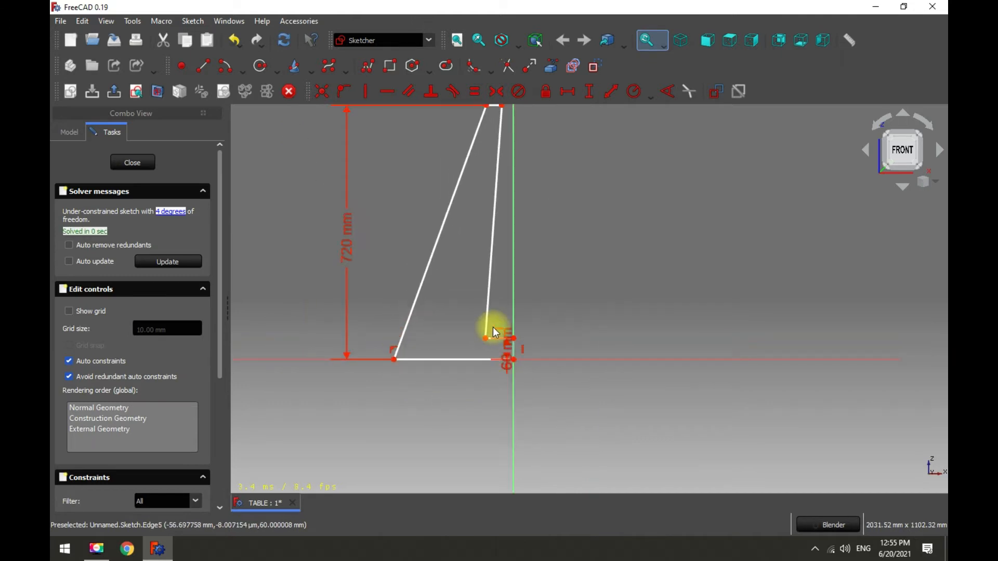
mouse_move(486, 338)
mouse_down()
mouse_move(424, 339)
mouse_move(437, 337)
mouse_up()
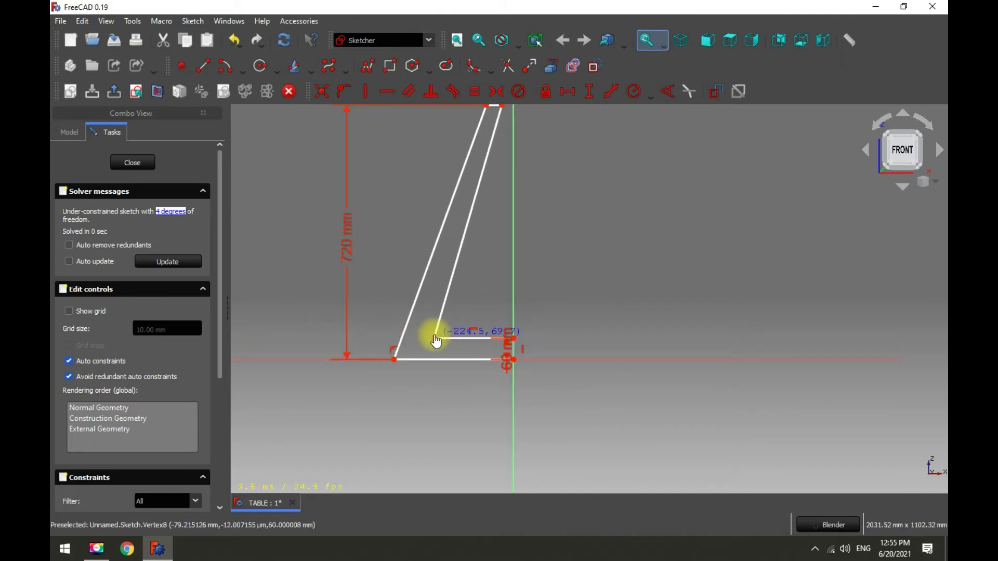
scroll(463, 324, down, 2)
scroll(497, 291, up, 2)
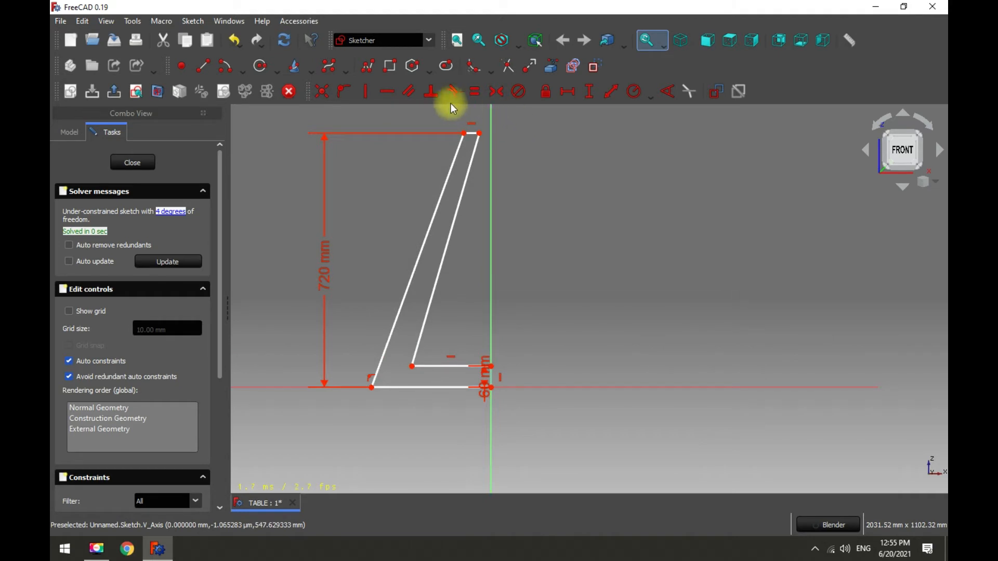
- Fillet the inner corner and the lower outer corner of the profile
click(468, 78)
scroll(463, 368, up, 3)
click(425, 353)
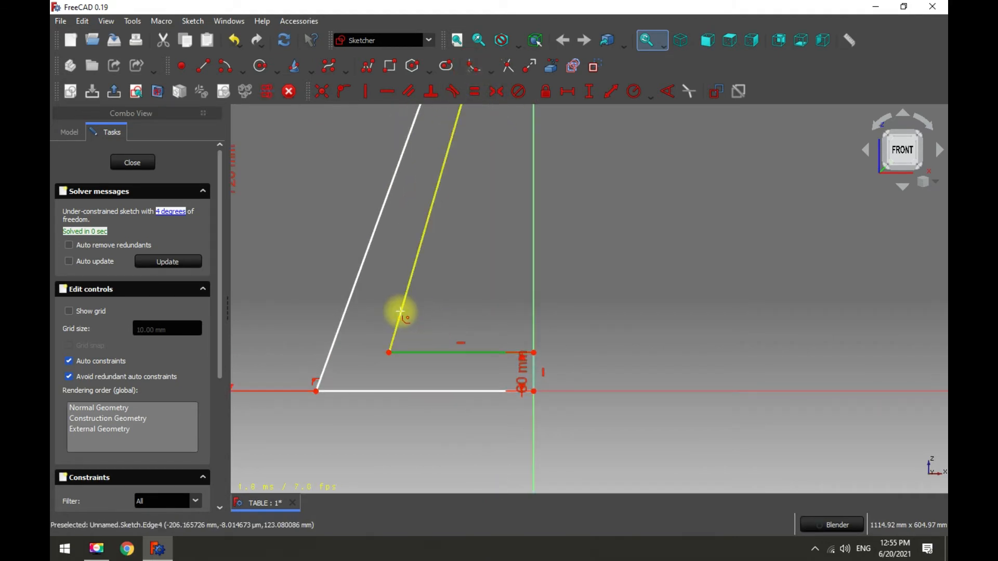
click(400, 313)
click(367, 390)
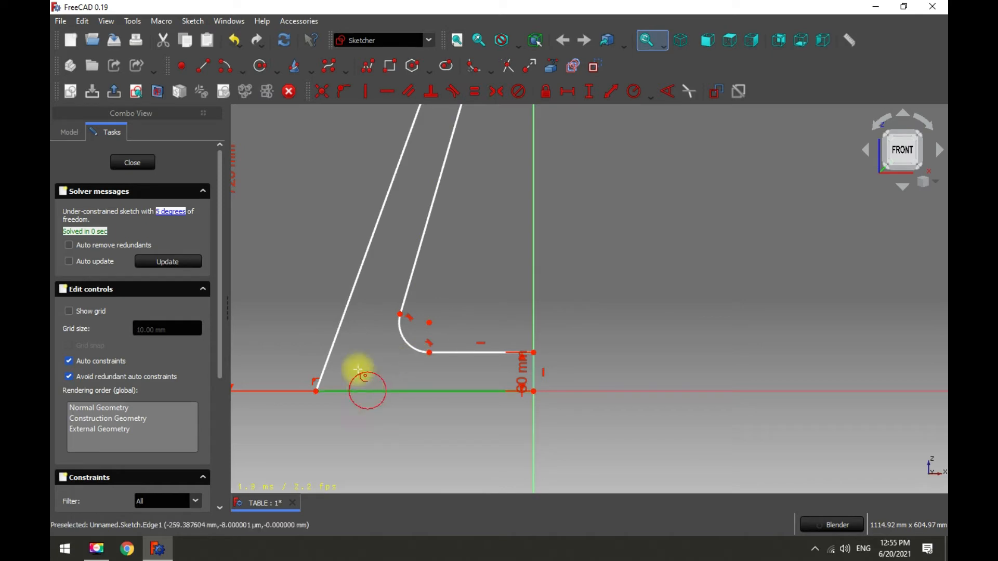
click(334, 339)
scroll(442, 352, down, 3)
scroll(414, 356, up, 1)
scroll(631, 357, down, 1)
scroll(517, 338, up, 1)
key(Escape)
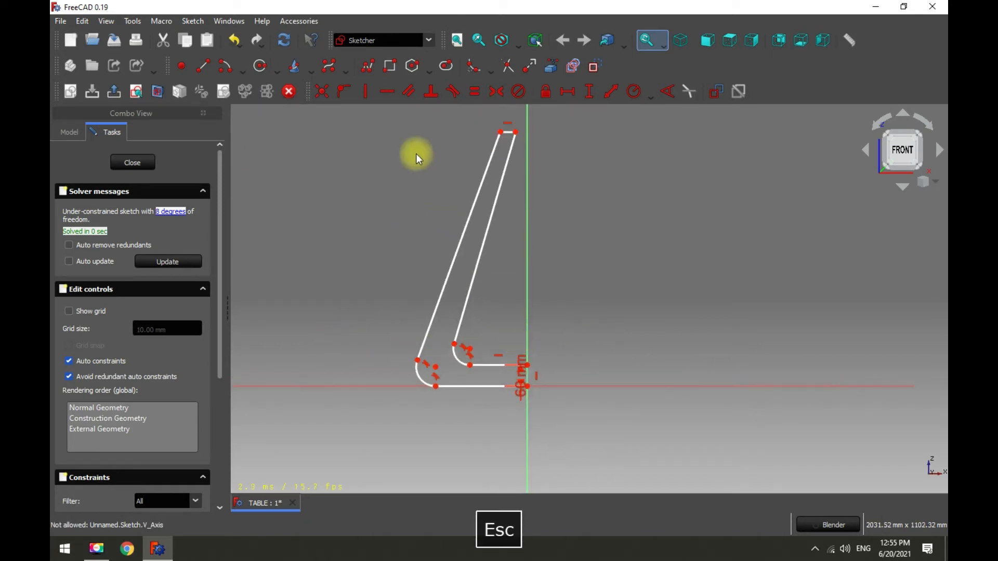
- Set a 720 mm vertical distance from the upper outer corner to the base line's filleted end, and place the dimension outside the profile
click(501, 132)
click(435, 386)
click(589, 92)
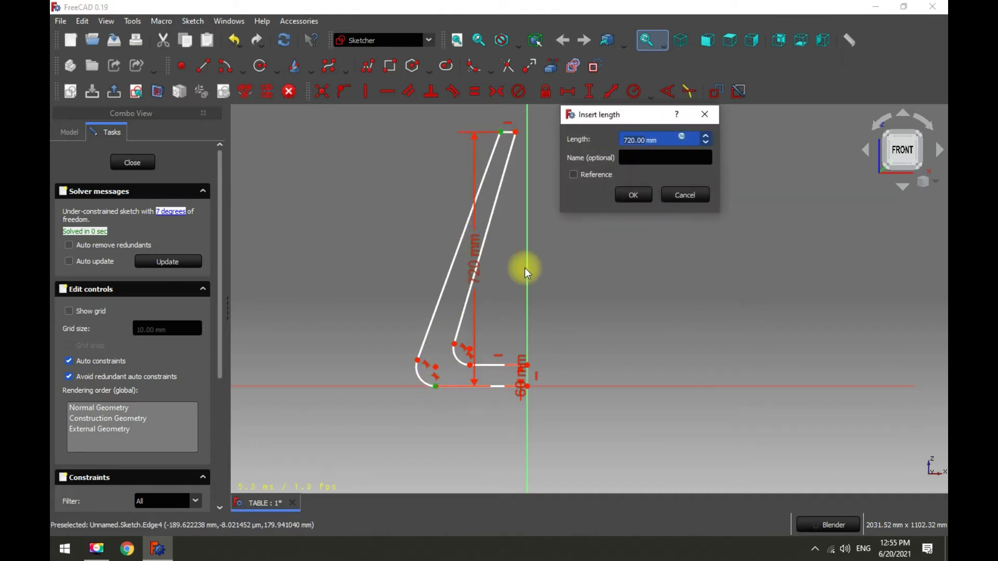
click(632, 195)
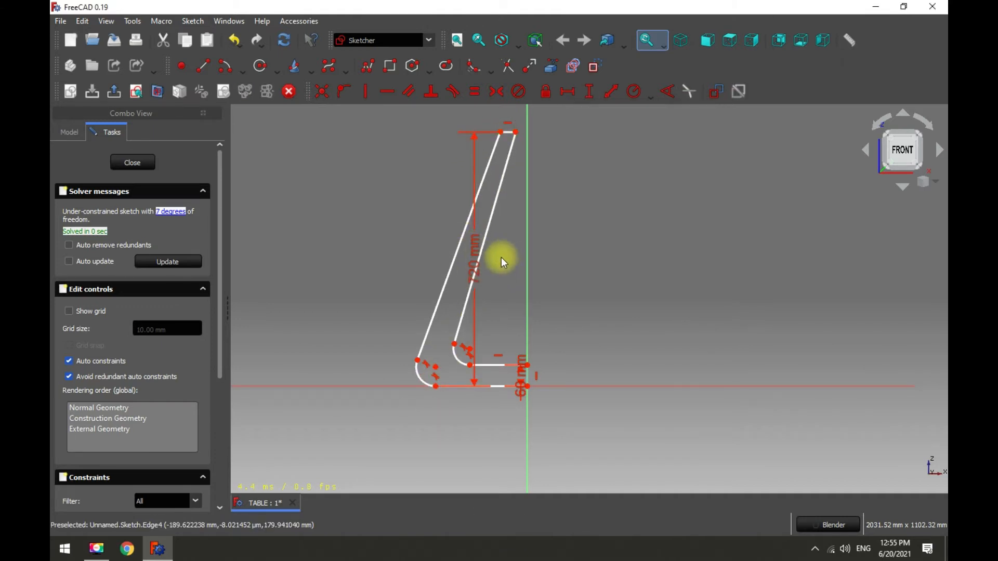
click(453, 261)
drag(475, 255, 314, 259)
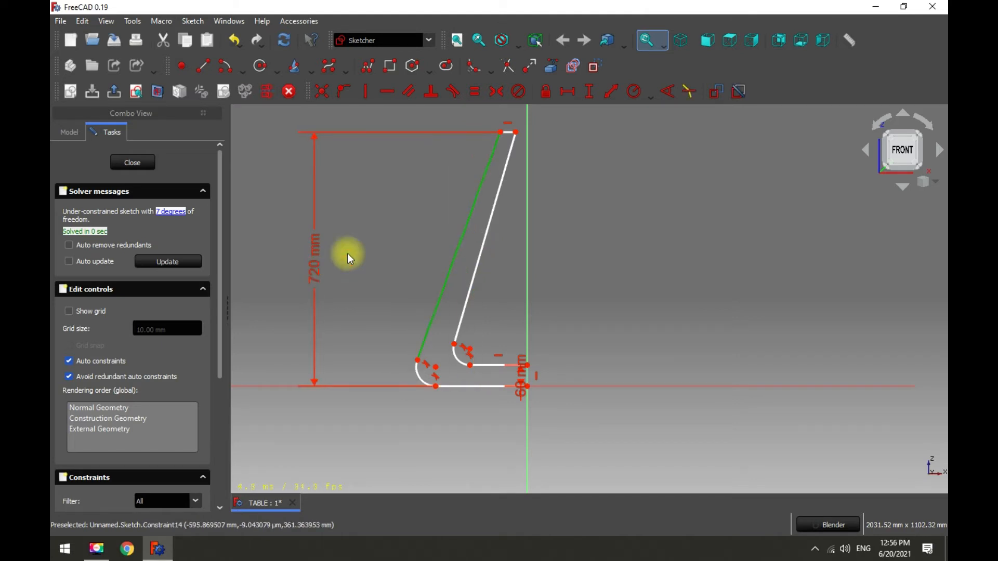
scroll(531, 265, up, 1)
scroll(454, 276, up, 1)
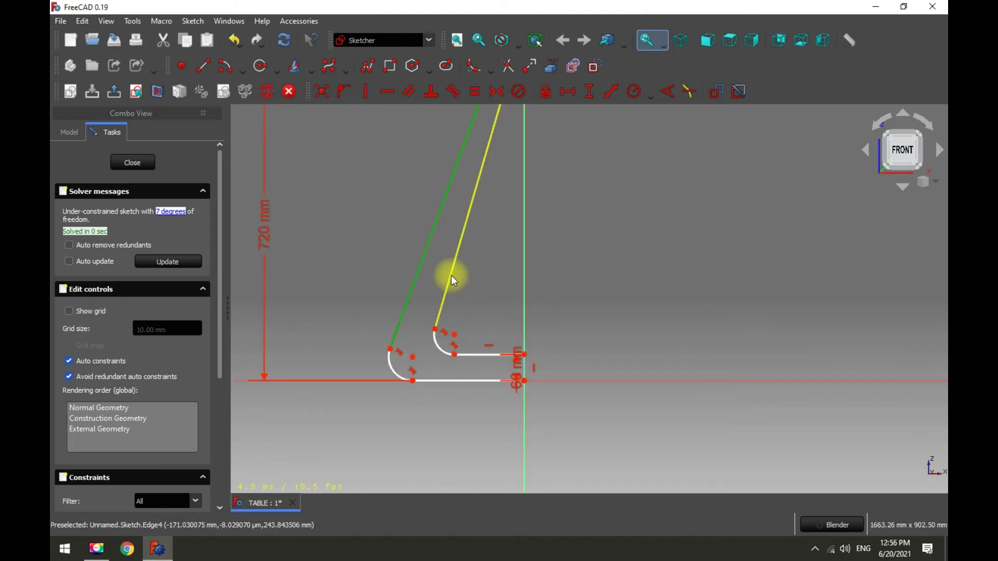
click(449, 277)
click(488, 355)
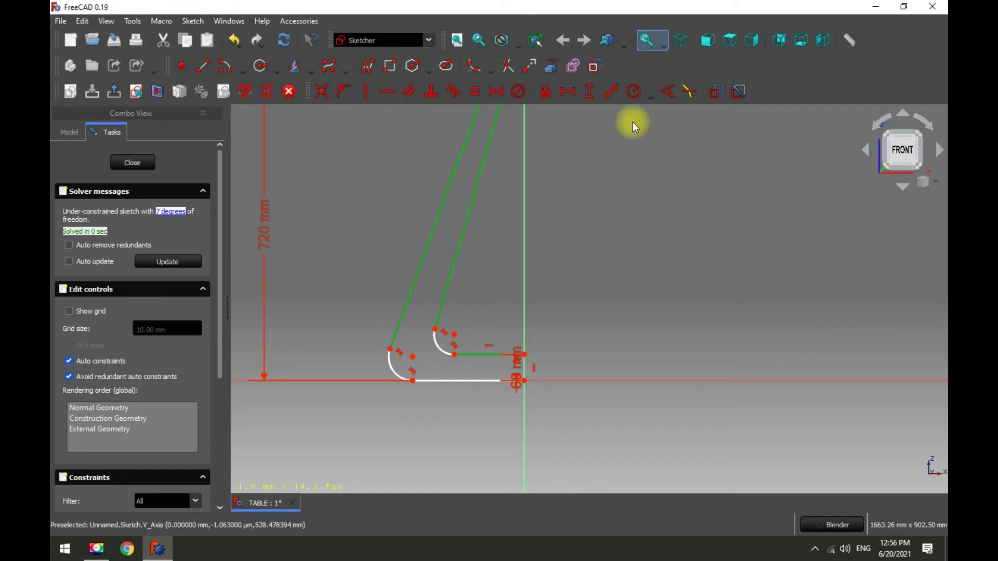
click(669, 91)
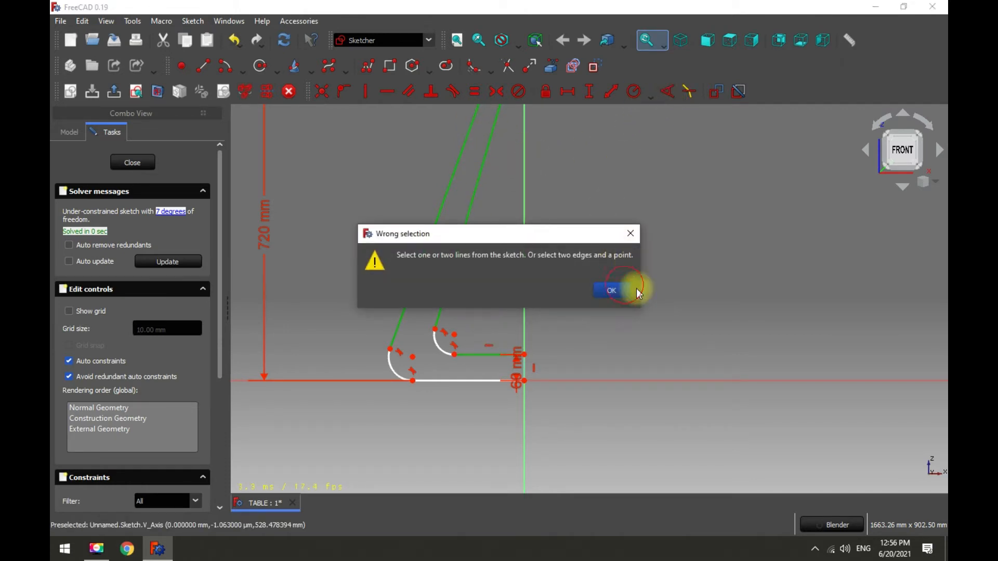
click(613, 292)
click(492, 289)
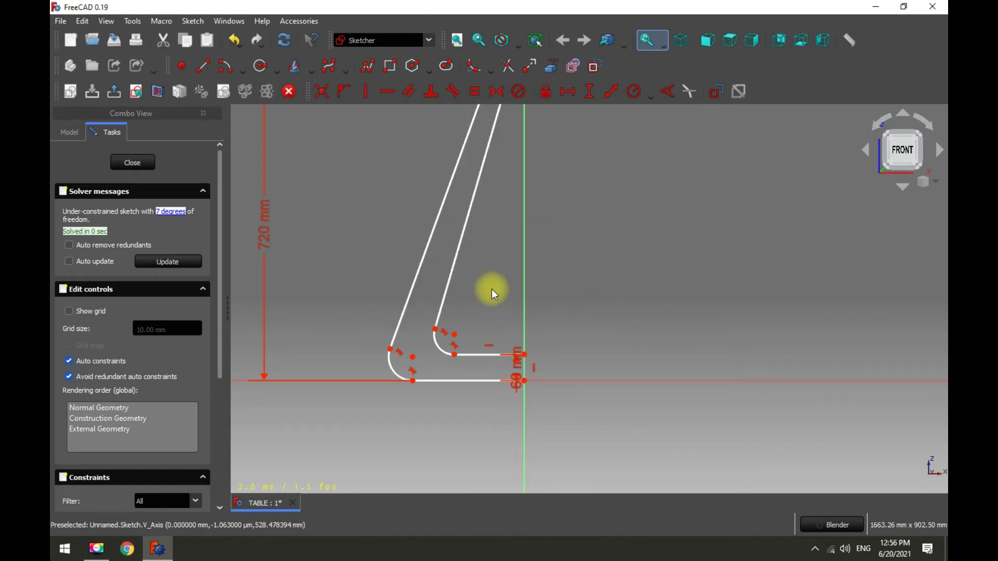
- Constrain the angle between the inner slanted line and the base's upper horizontal line to 75°
click(452, 271)
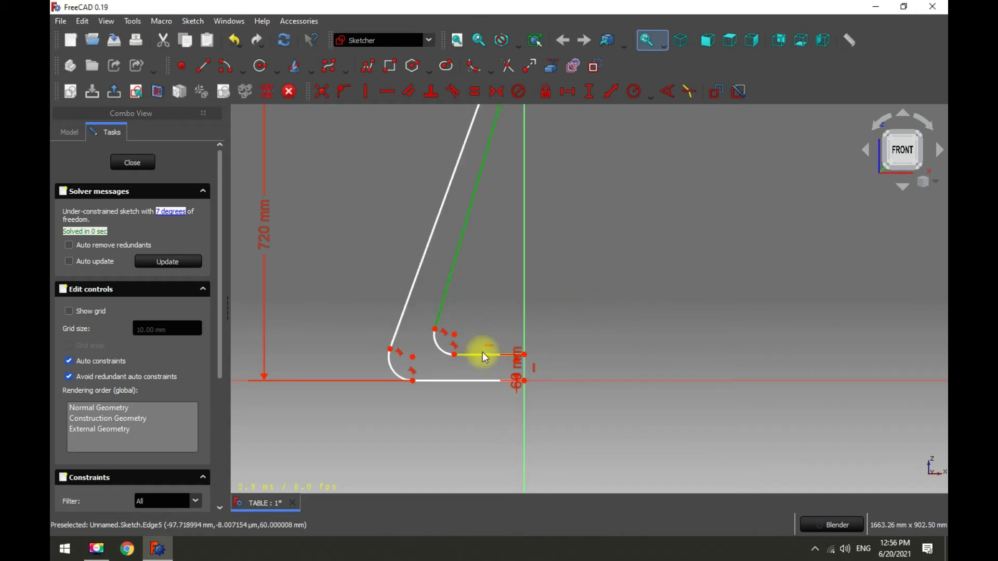
click(482, 355)
click(667, 92)
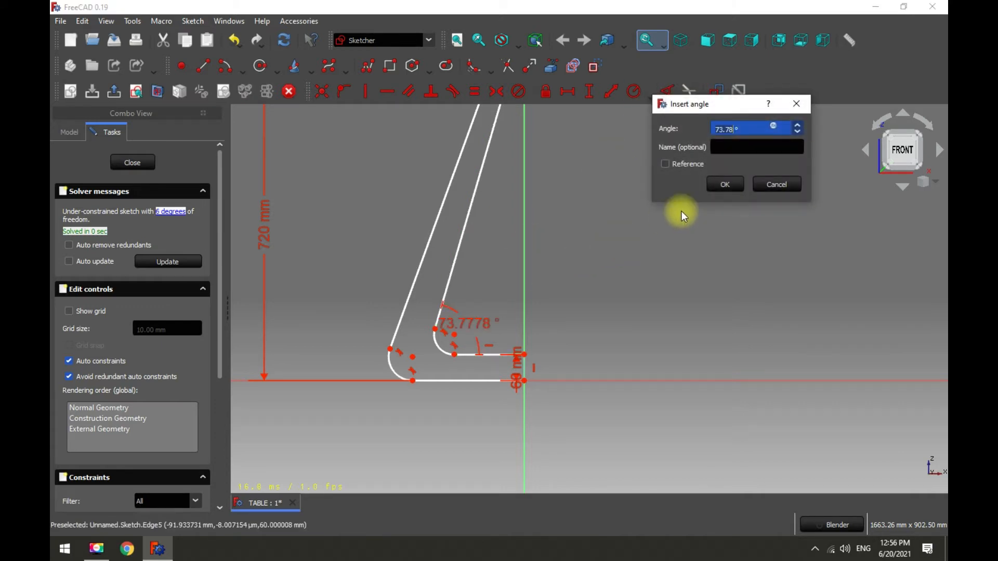
text(75)
key(Return)
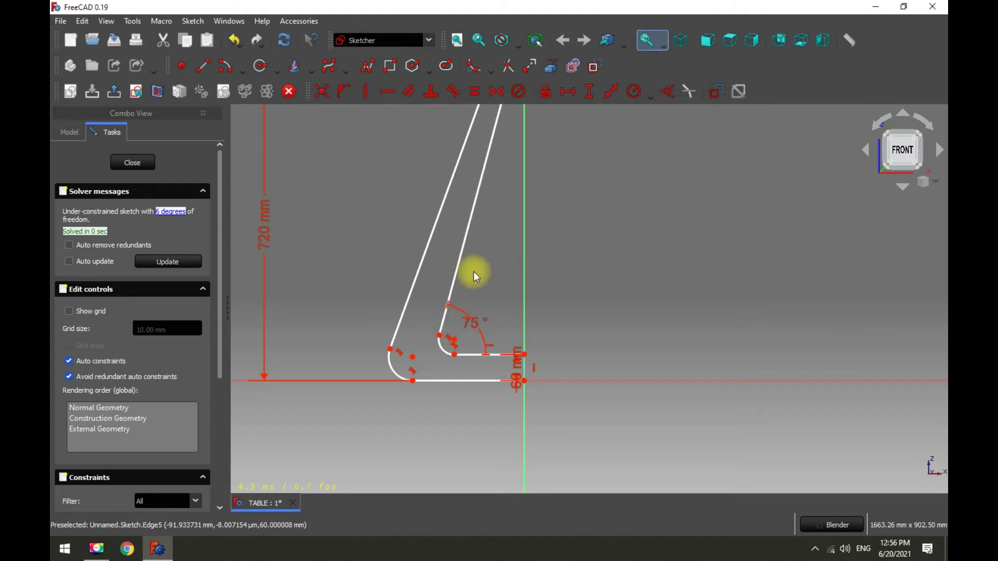
- Move the profile's upper outer corner slightly away from the vertical axis and constrain the bottom base line to horizontal
scroll(473, 271, down, 3)
scroll(486, 282, up, 3)
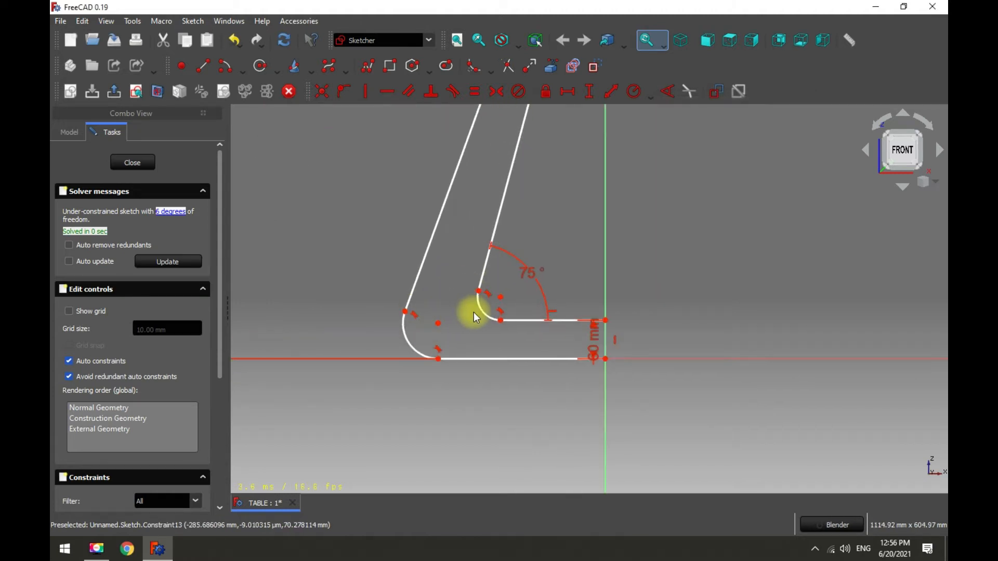
scroll(423, 305, down, 5)
scroll(455, 179, up, 2)
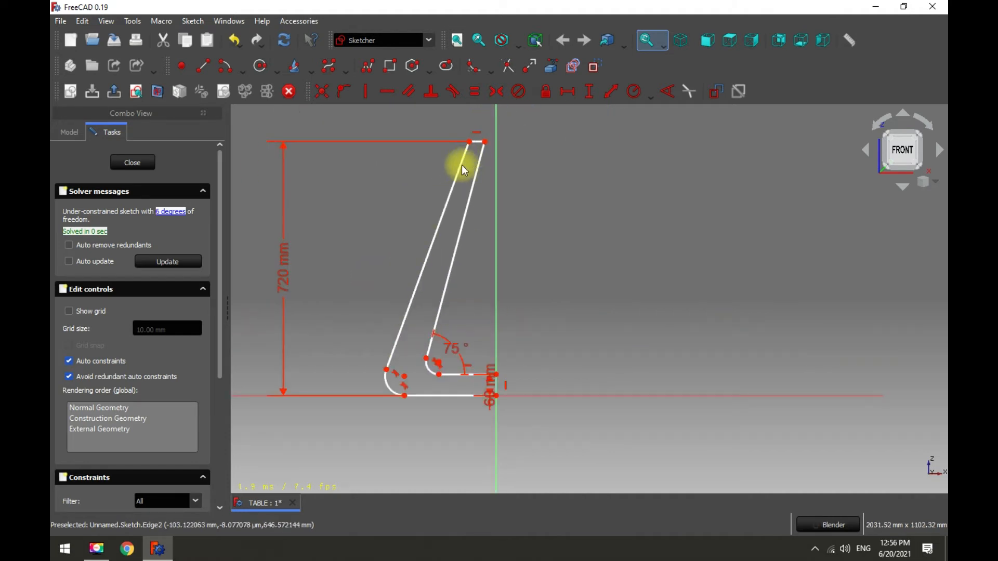
mouse_move(471, 144)
mouse_down()
mouse_move(448, 148)
mouse_move(463, 148)
mouse_up()
scroll(419, 419, up, 4)
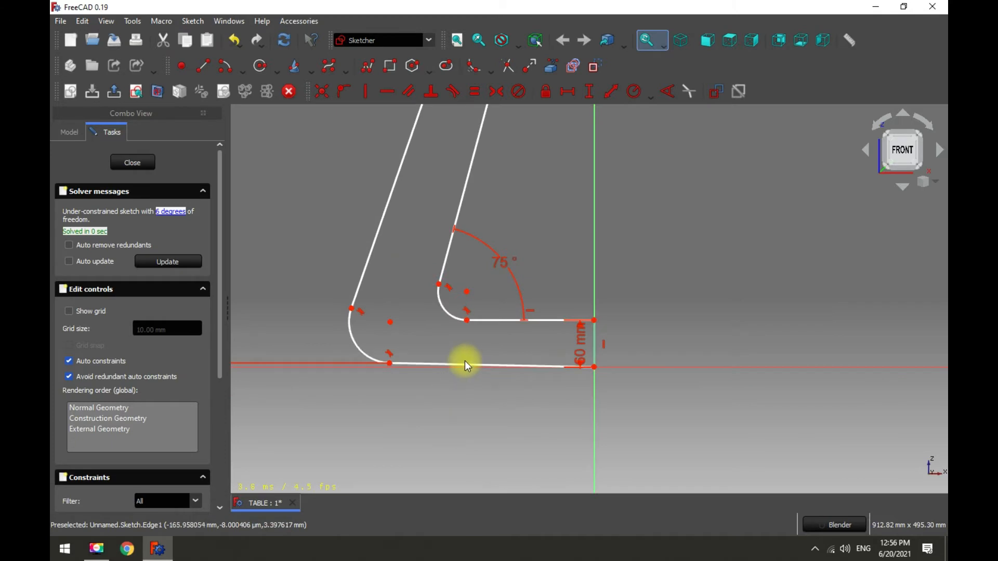
click(469, 367)
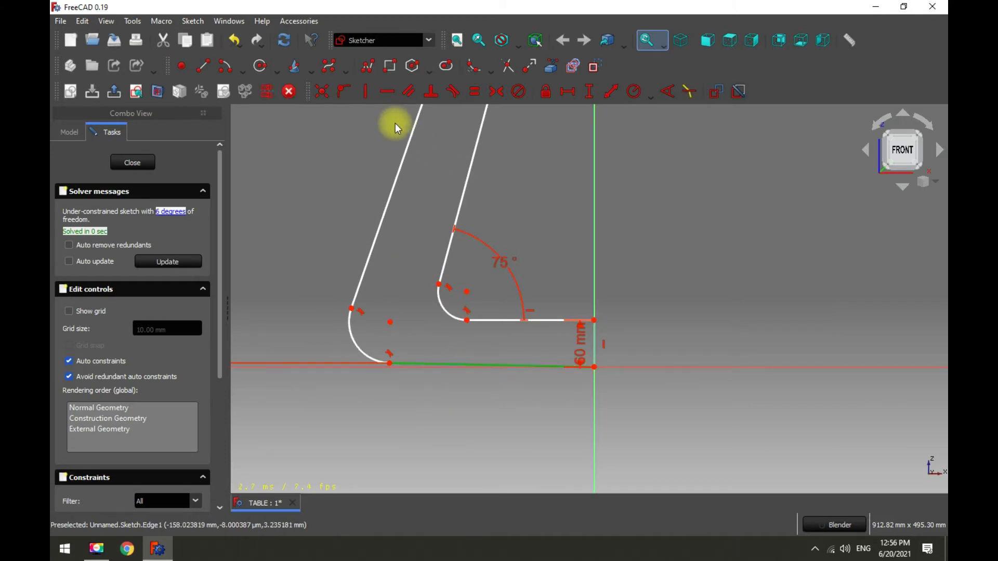
click(393, 95)
- Constrain the horizontal width of the leg's short top edge to 60 mm
scroll(476, 260, down, 4)
scroll(481, 220, up, 1)
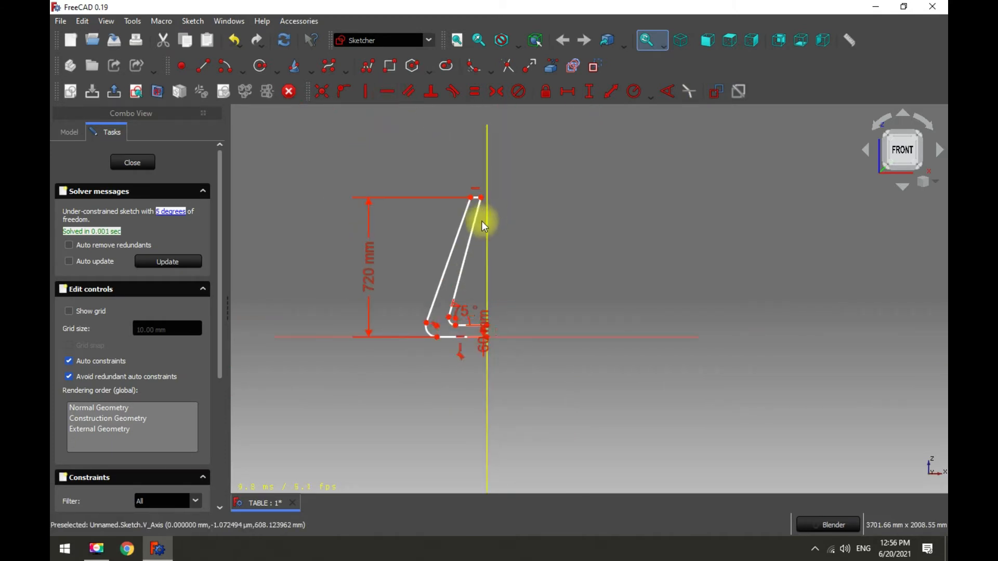
mouse_move(464, 202)
mouse_down()
mouse_move(445, 202)
mouse_move(469, 205)
mouse_up()
scroll(469, 204, up, 4)
click(484, 195)
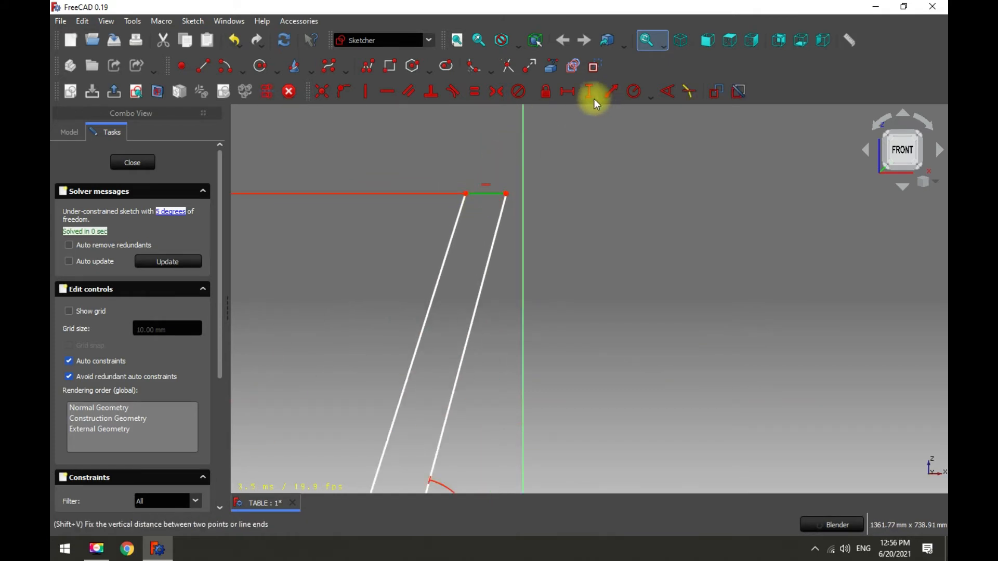
click(572, 94)
text(60)
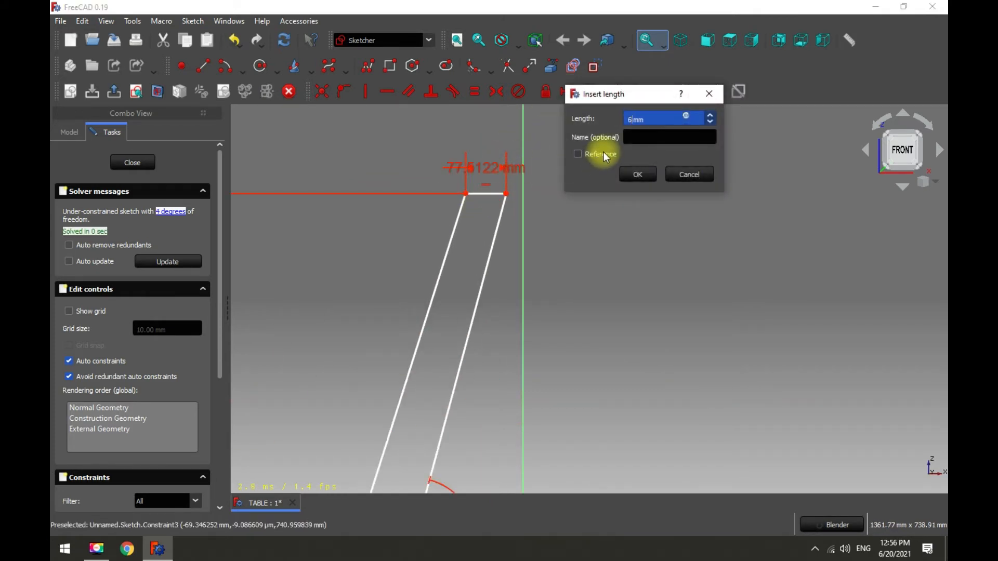
key(Return)
- Move the outer fillet's upper end and the leg's top edge farther away from the vertical axis
scroll(467, 195, down, 4)
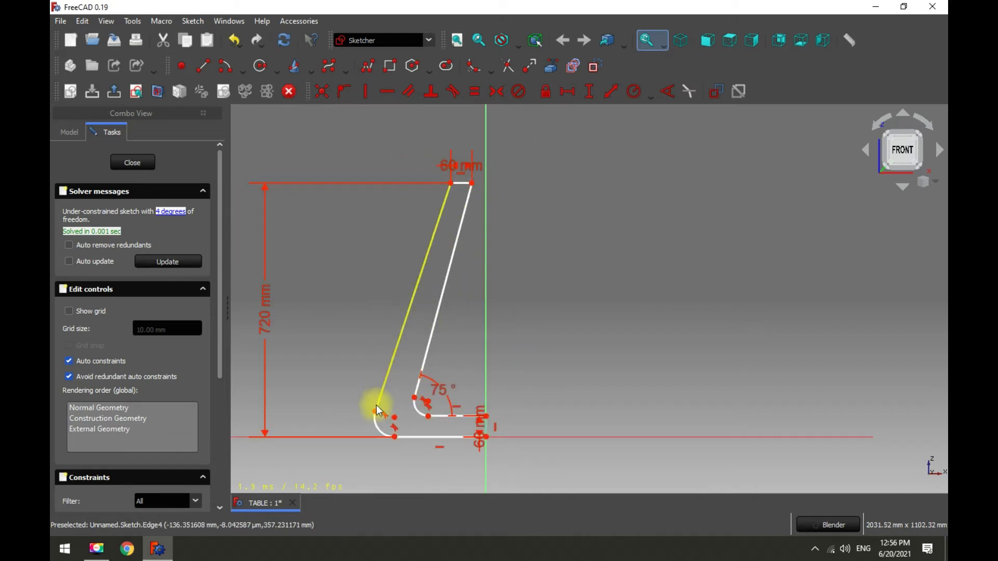
drag(374, 411, 347, 407)
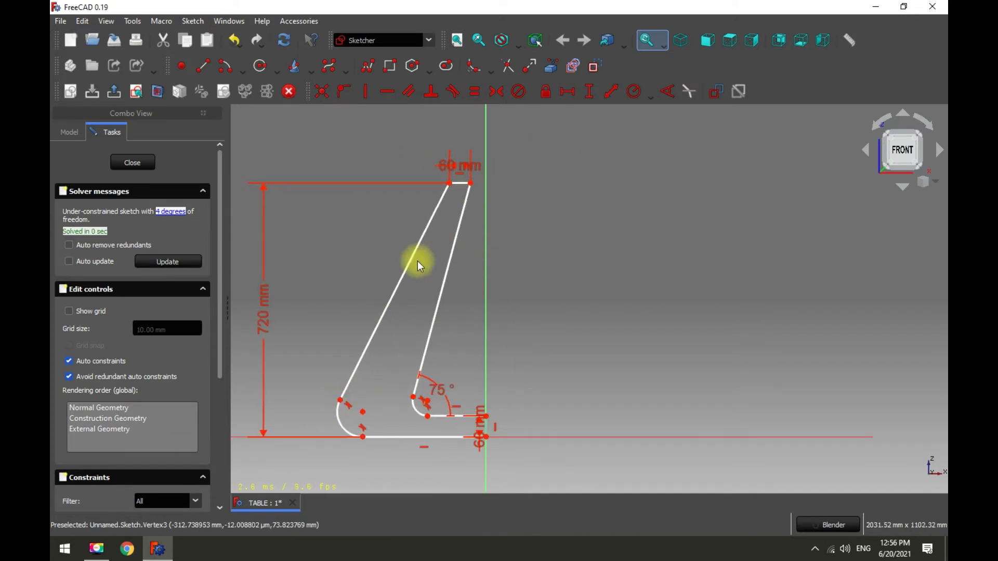
drag(471, 183, 450, 193)
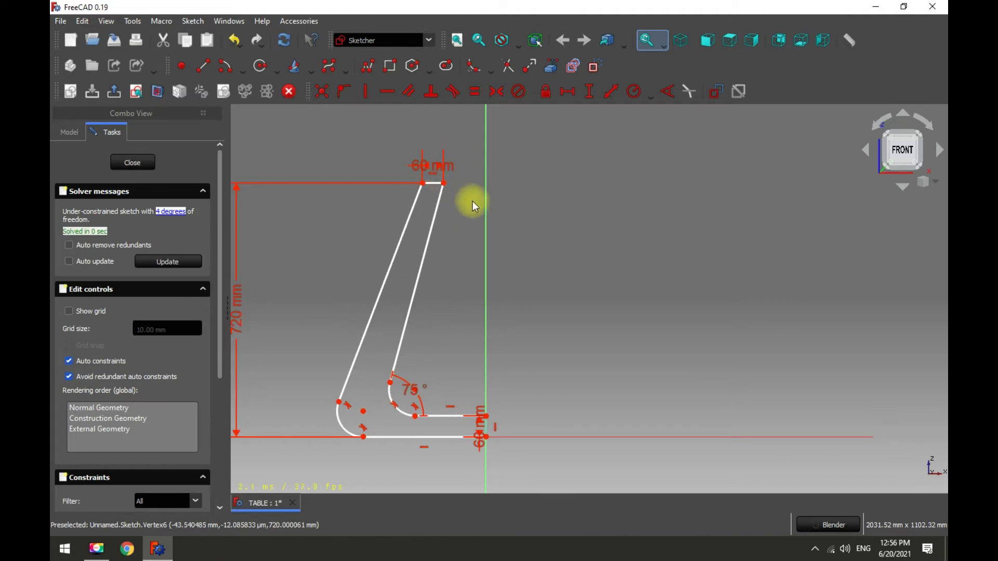
scroll(520, 249, down, 4)
scroll(401, 330, up, 6)
scroll(349, 360, up, 1)
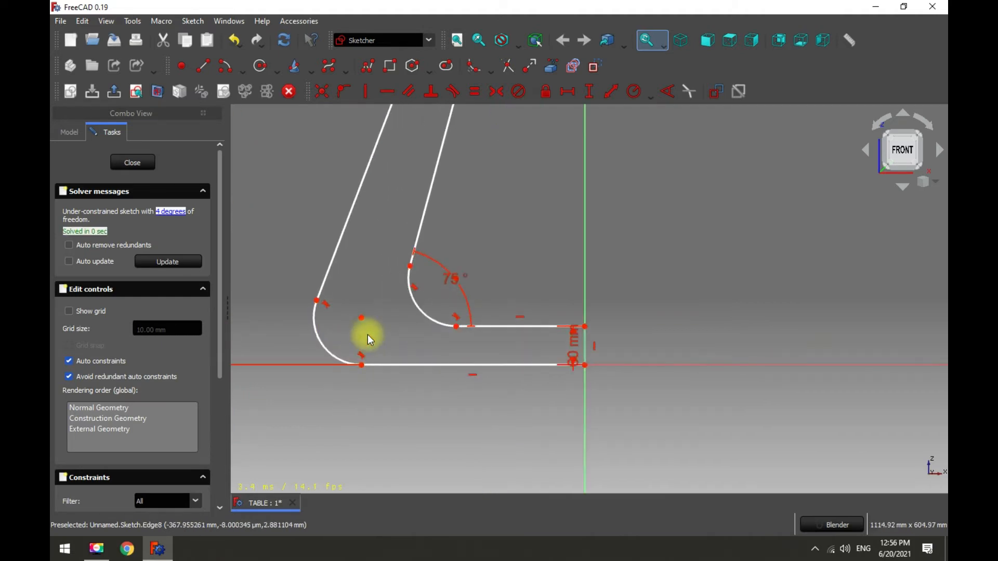
click(326, 347)
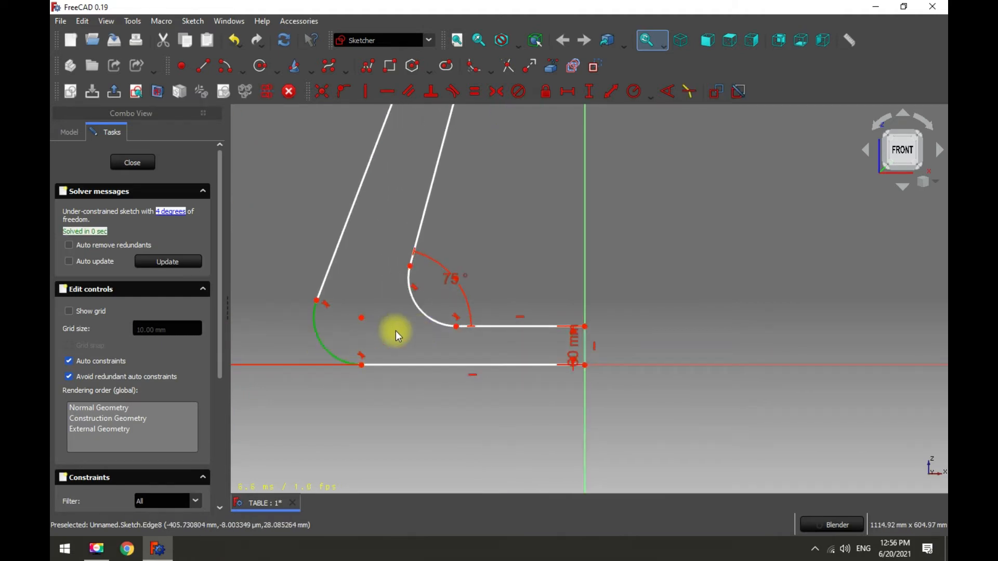
click(419, 310)
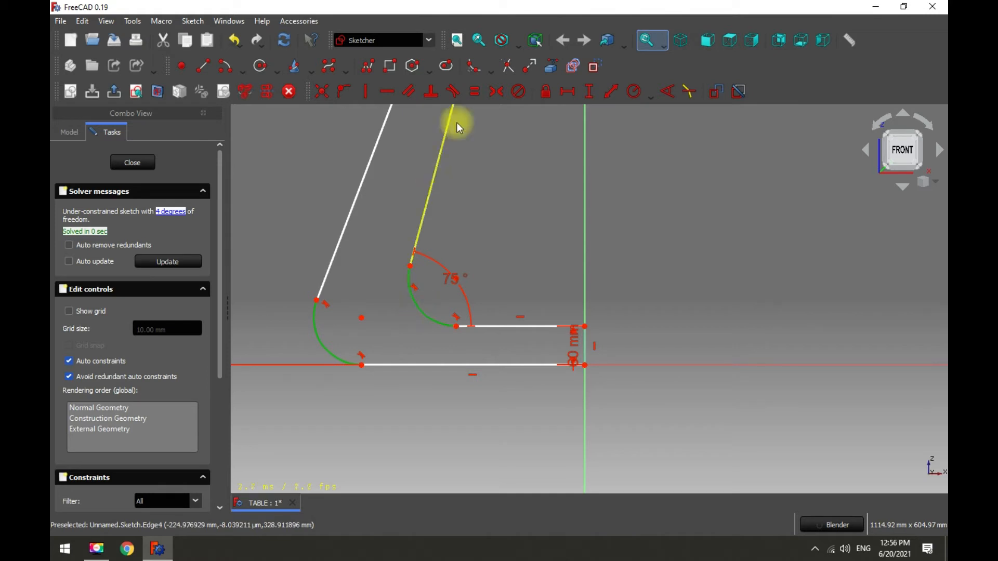
click(471, 97)
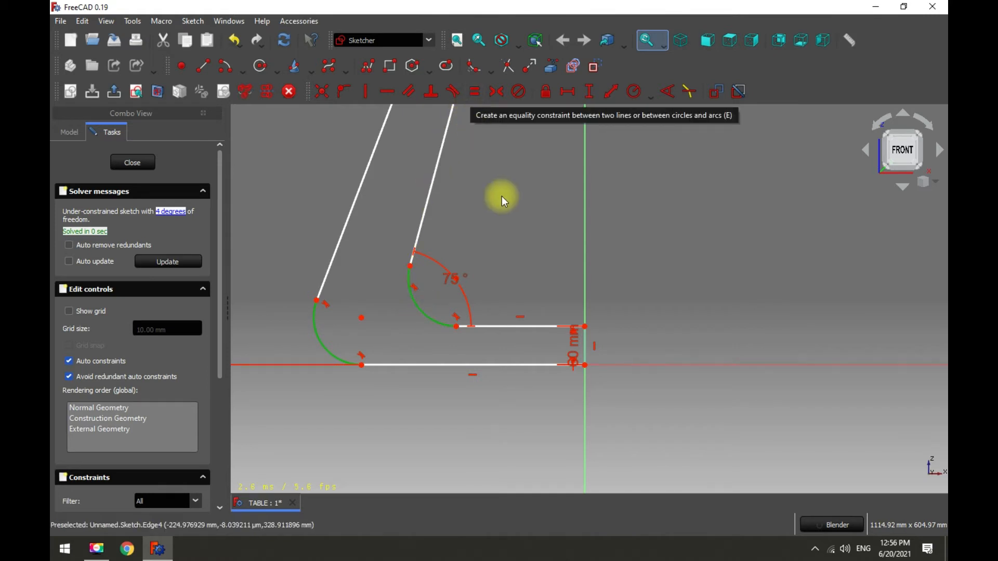
- Make the centre points of the outer and inner fillet arcs coincident
click(362, 319)
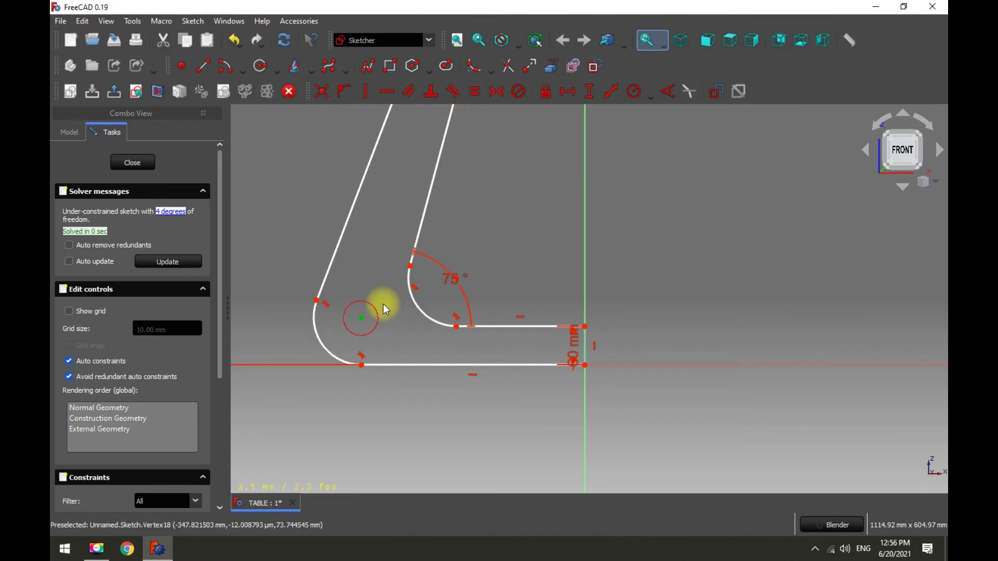
click(456, 278)
click(320, 92)
scroll(473, 286, down, 5)
scroll(457, 271, up, 4)
scroll(435, 307, down, 3)
scroll(437, 363, up, 5)
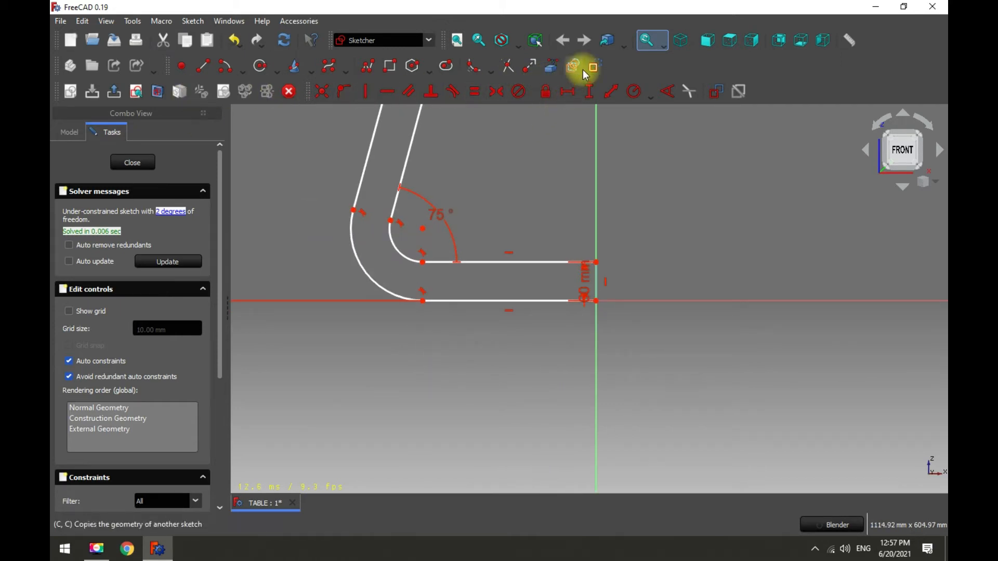
- Draw a vertical construction line about 106 mm long just outside the outer fillet, ending on the horizontal axis
click(203, 66)
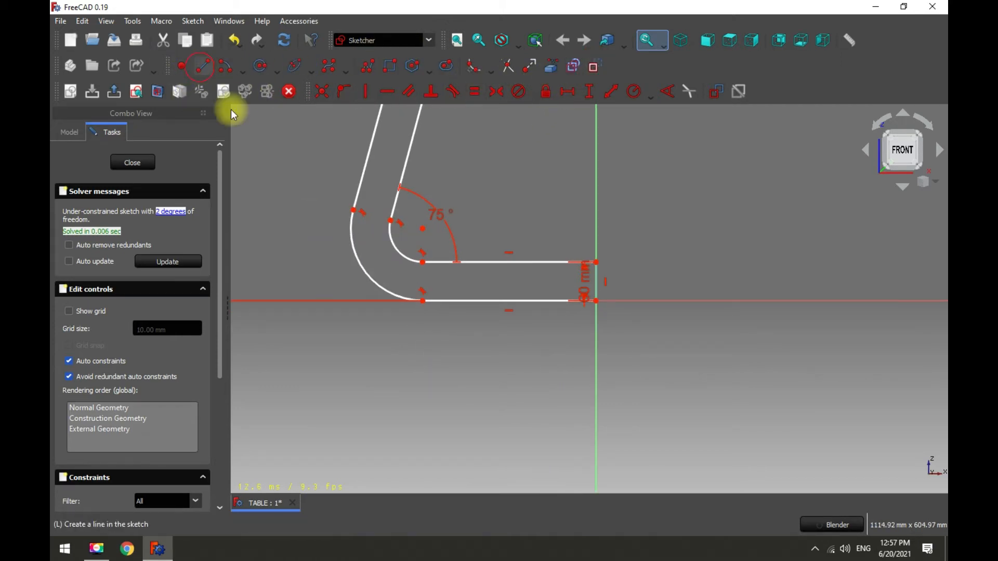
click(344, 234)
click(345, 300)
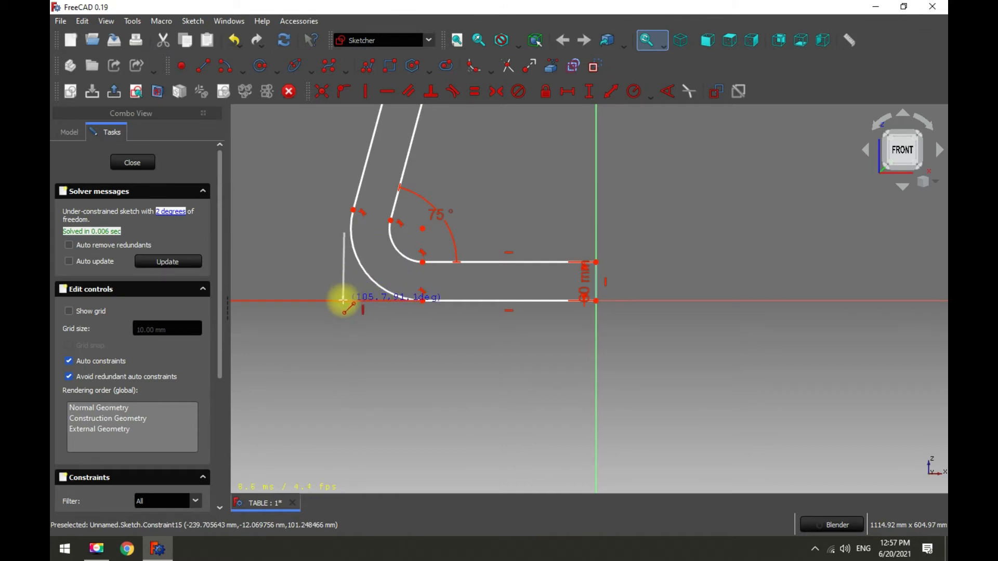
click(346, 301)
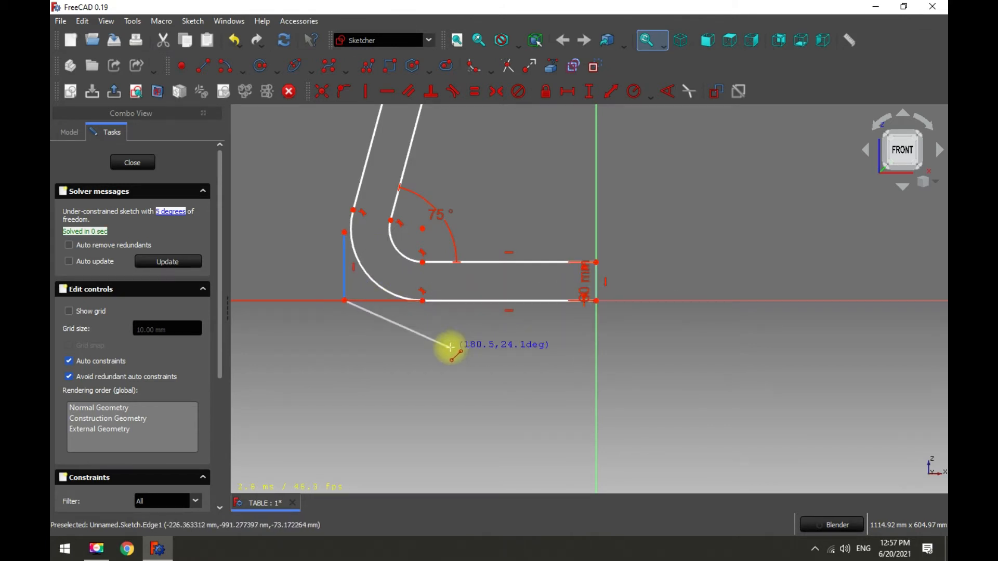
key(Escape)
scroll(343, 268, up, 1)
key(Escape)
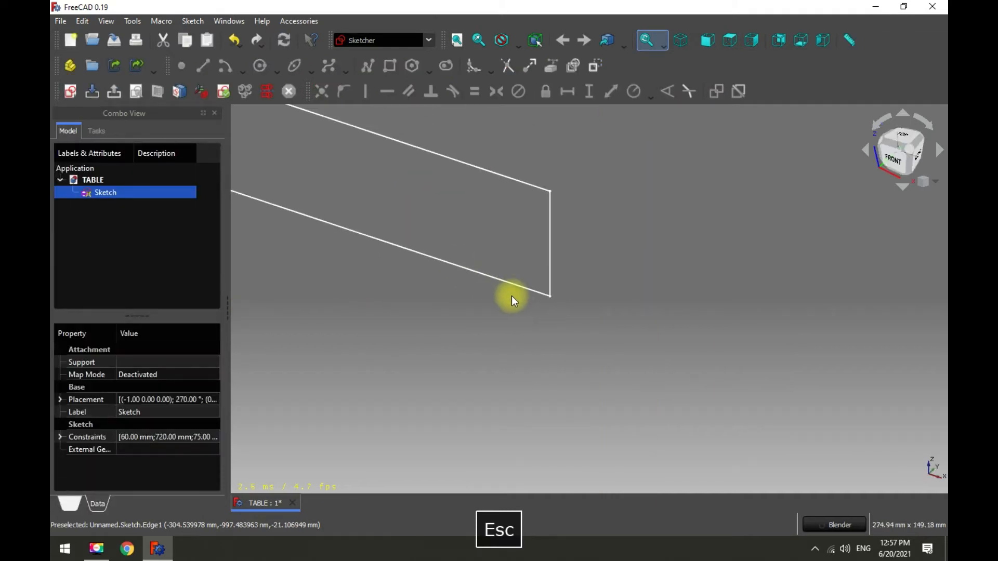
- Reopen the sketch for editing and make the vertical construction line tangent to the outer fillet arc
double_click(118, 191)
scroll(611, 304, down, 2)
scroll(495, 251, up, 3)
scroll(388, 279, up, 4)
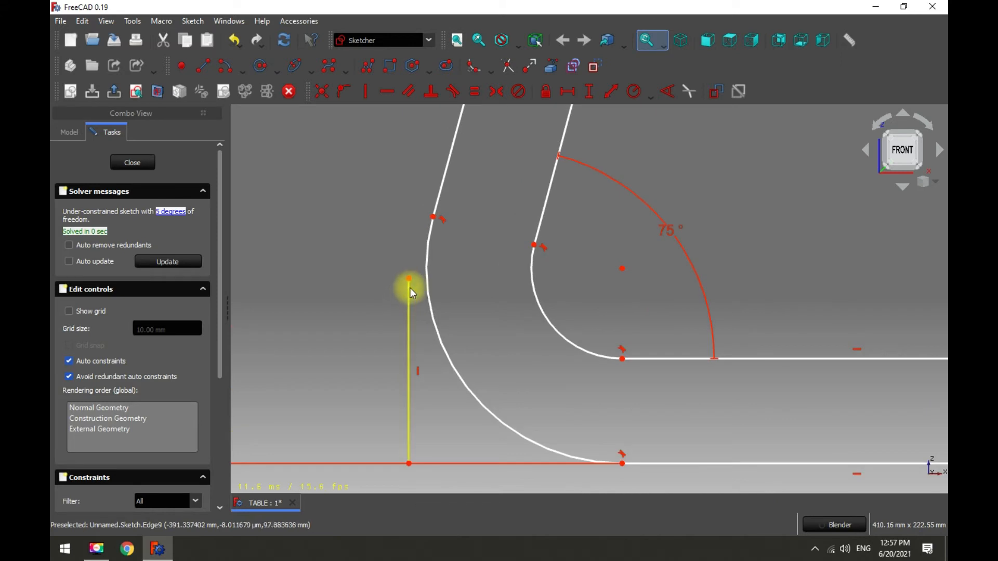
click(410, 286)
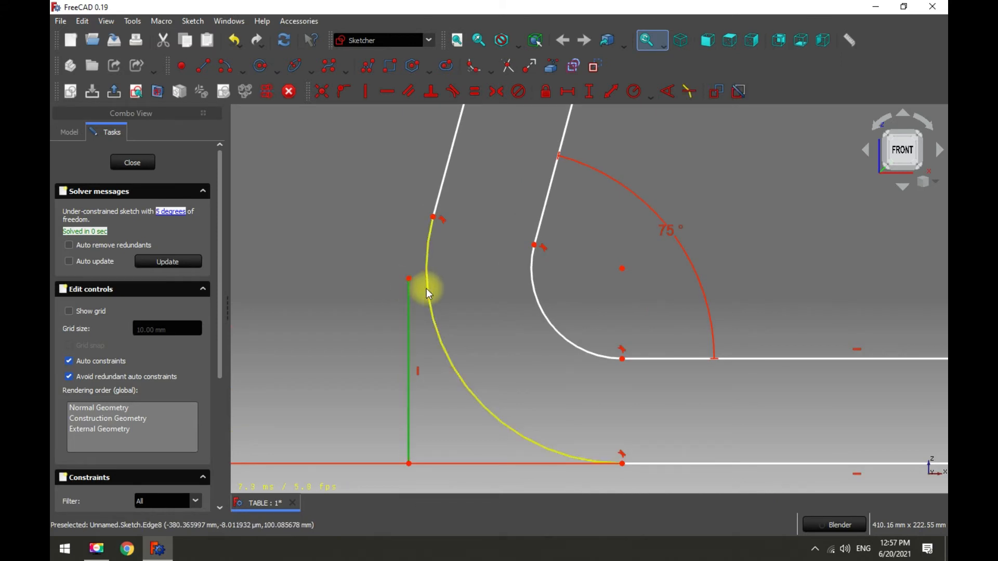
click(426, 289)
click(453, 91)
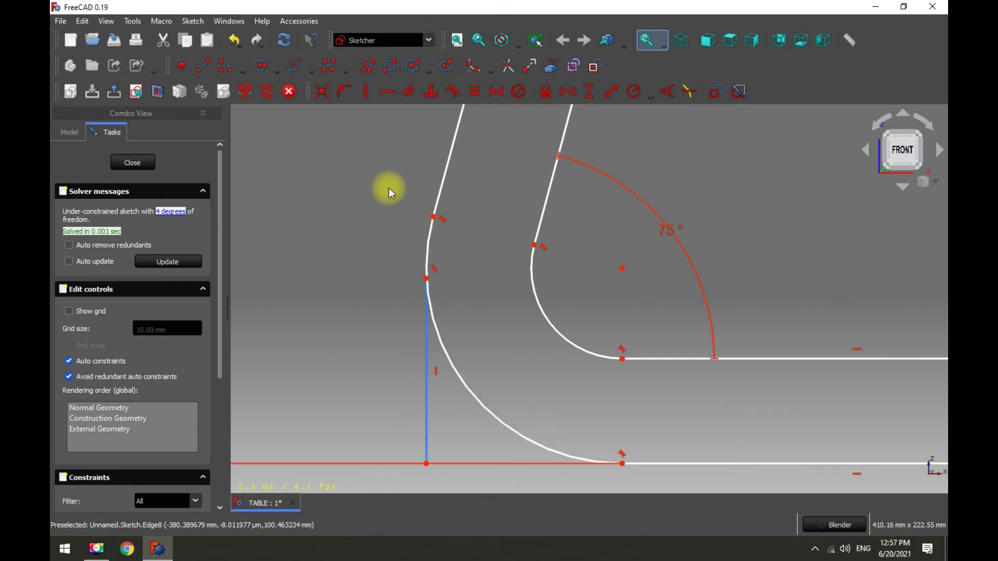
scroll(411, 288, down, 2)
click(419, 306)
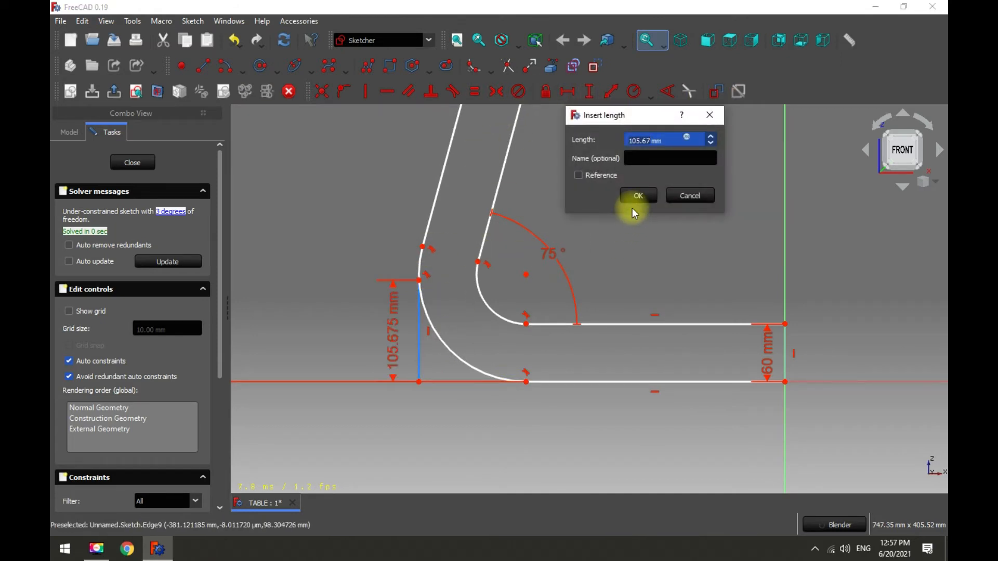
click(695, 195)
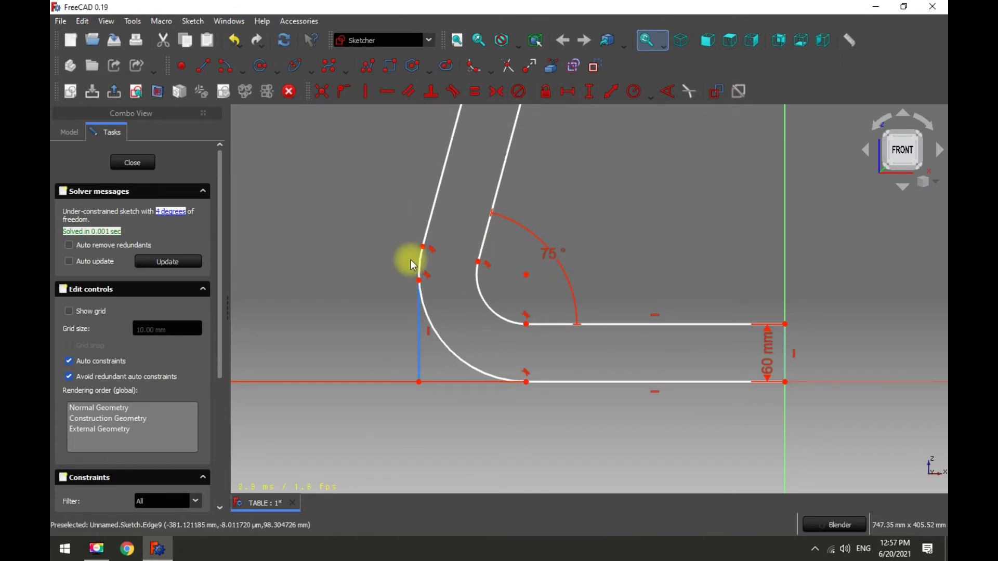
- Align the construction line's upper endpoint horizontally with the shared centre of the fillet arcs
click(419, 281)
click(526, 275)
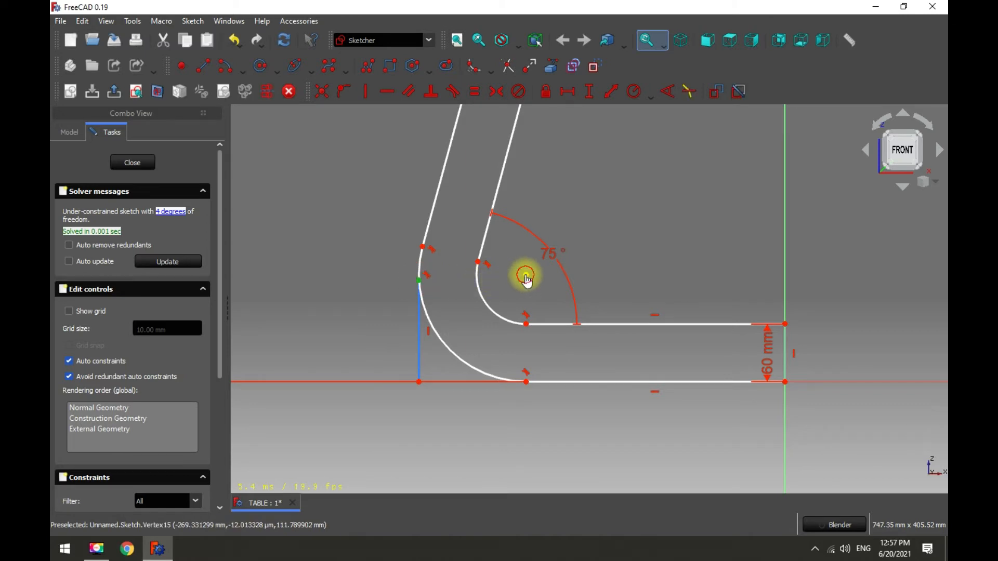
click(388, 90)
- Constrain the horizontal distance between the construction line's lower endpoint and the origin to 700 mm and place the dimension below the profile
scroll(332, 241, down, 2)
scroll(331, 241, down, 1)
scroll(410, 296, up, 2)
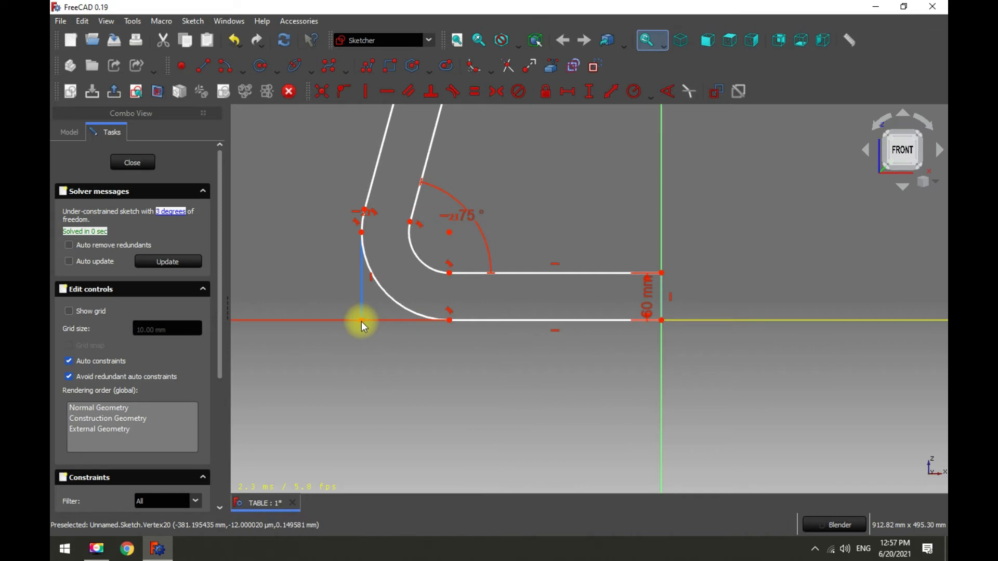
click(362, 320)
click(662, 320)
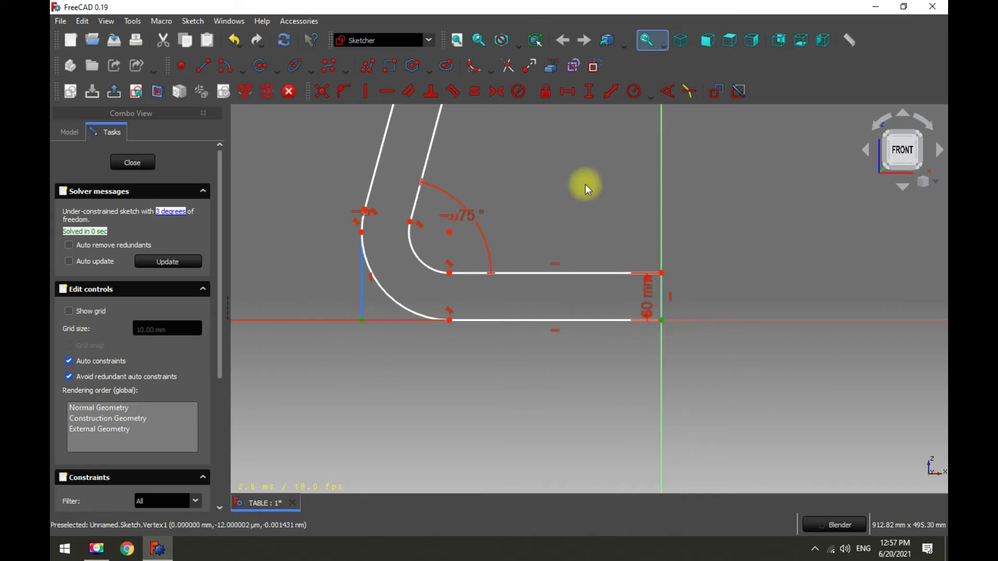
click(567, 92)
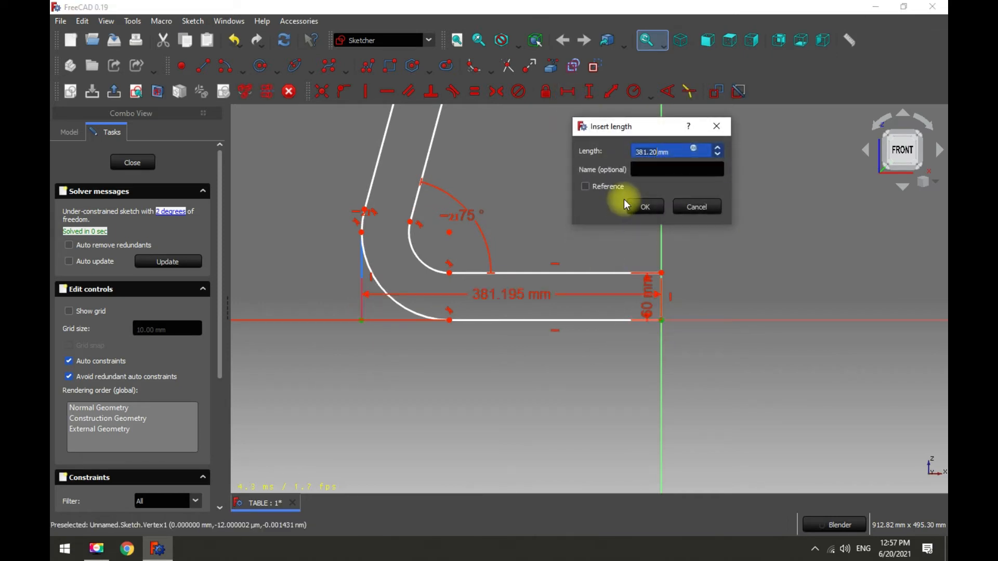
text(4)
key(BackSpace)
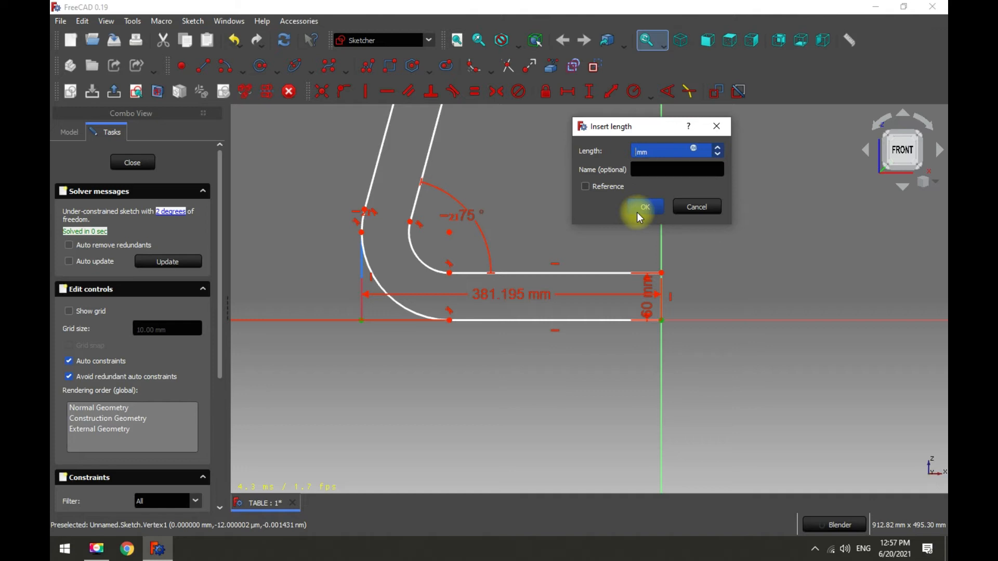
text(700)
click(638, 211)
scroll(569, 375, down, 2)
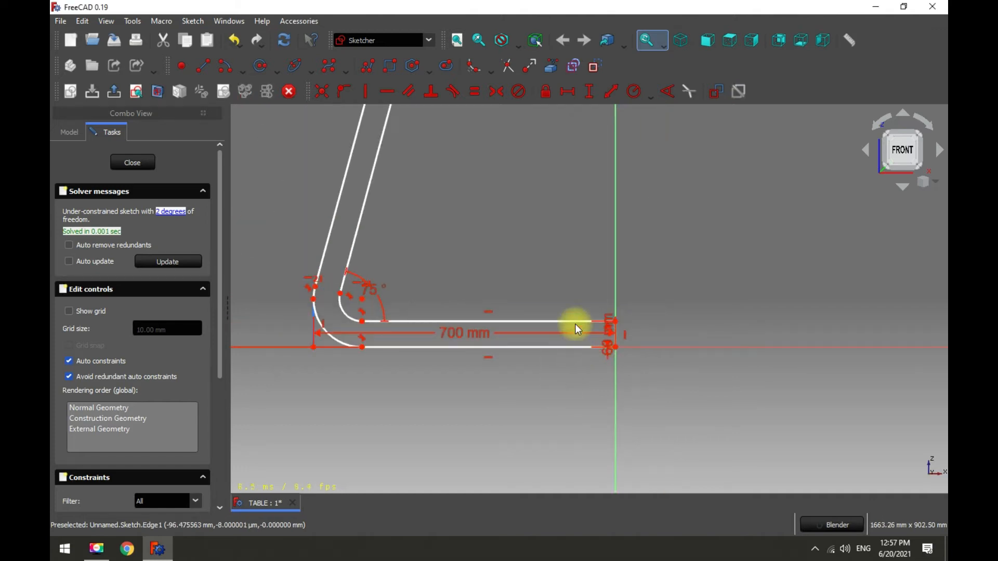
drag(454, 333, 455, 390)
scroll(506, 245, down, 3)
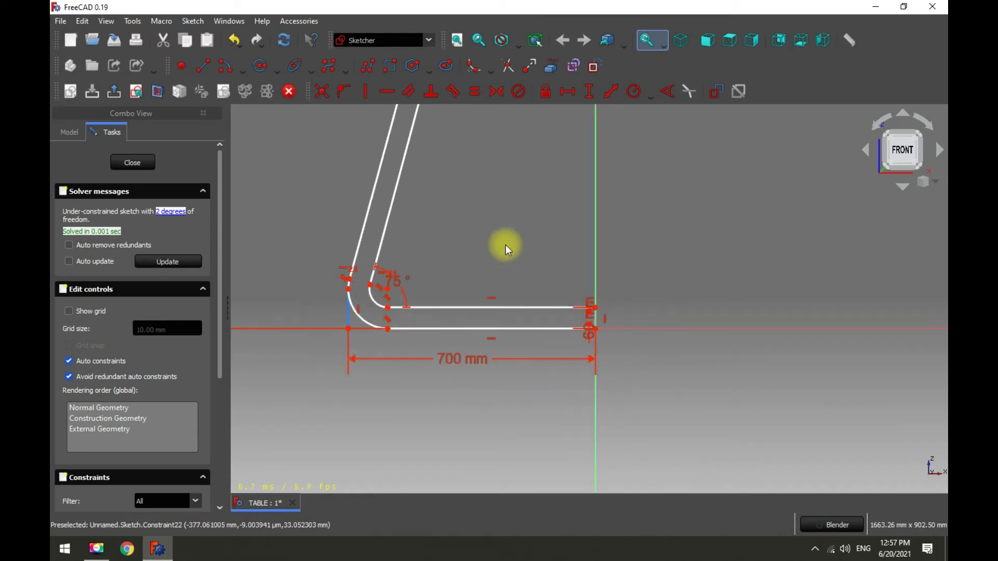
scroll(444, 231, up, 2)
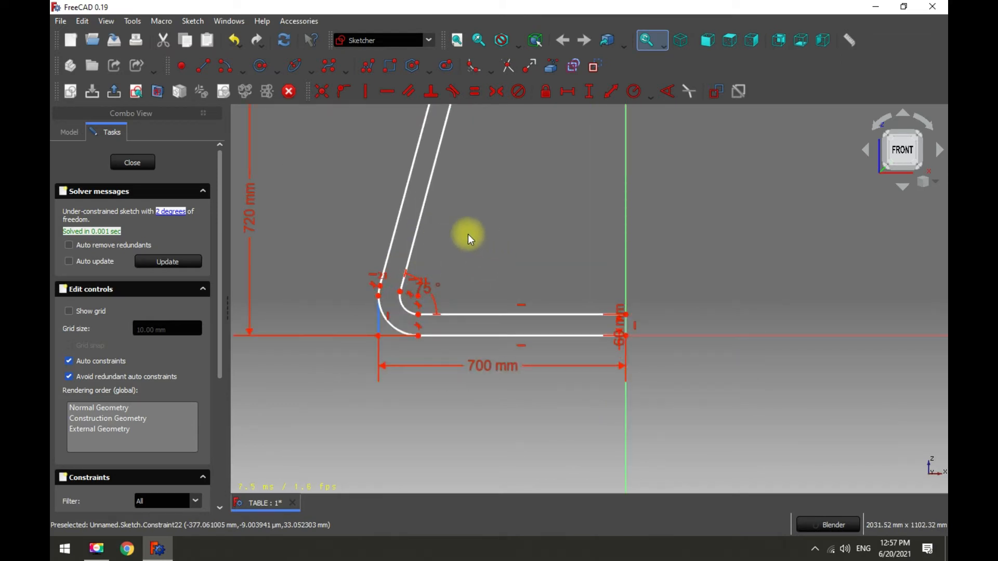
- Set the radius of the inner fillet arc to 100 mm
scroll(397, 338, up, 3)
click(404, 322)
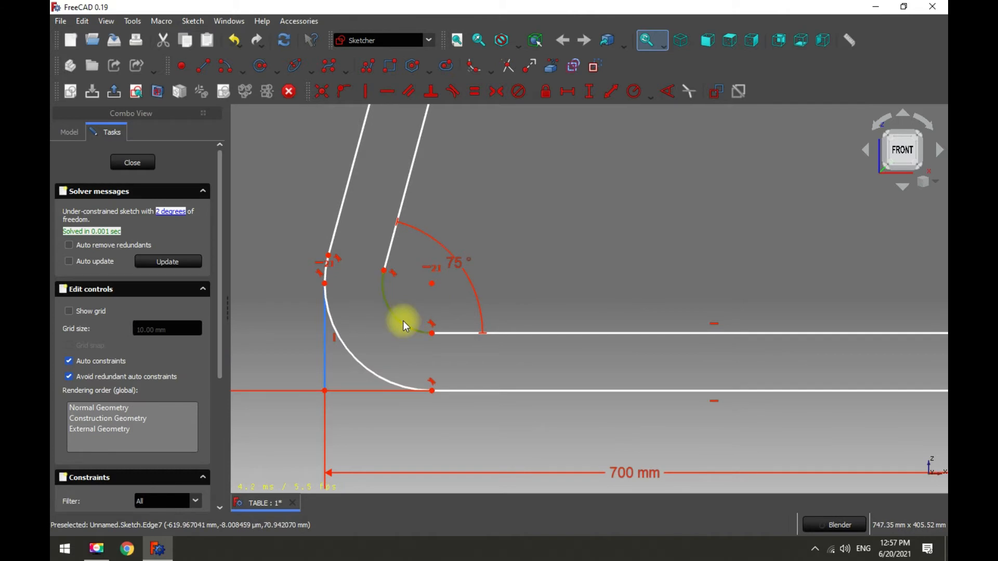
click(632, 96)
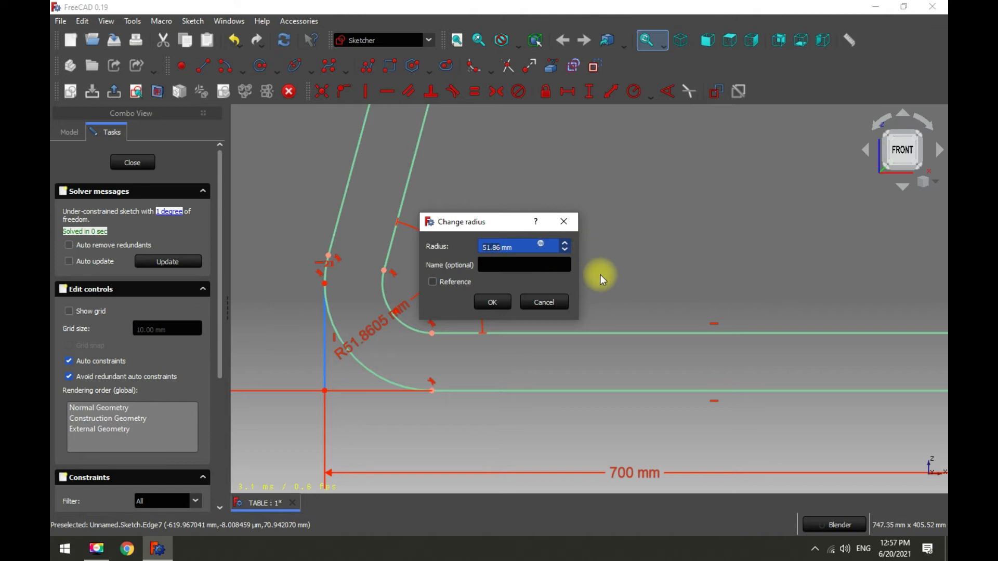
text(100)
key(Return)
scroll(493, 253, down, 3)
scroll(499, 273, down, 5)
scroll(550, 276, up, 4)
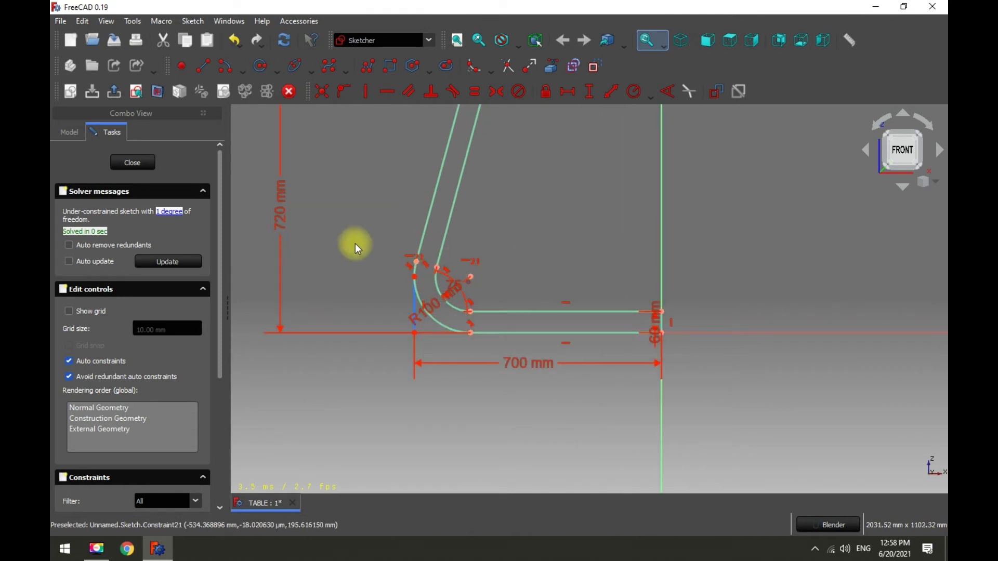
scroll(490, 290, down, 2)
scroll(434, 301, up, 4)
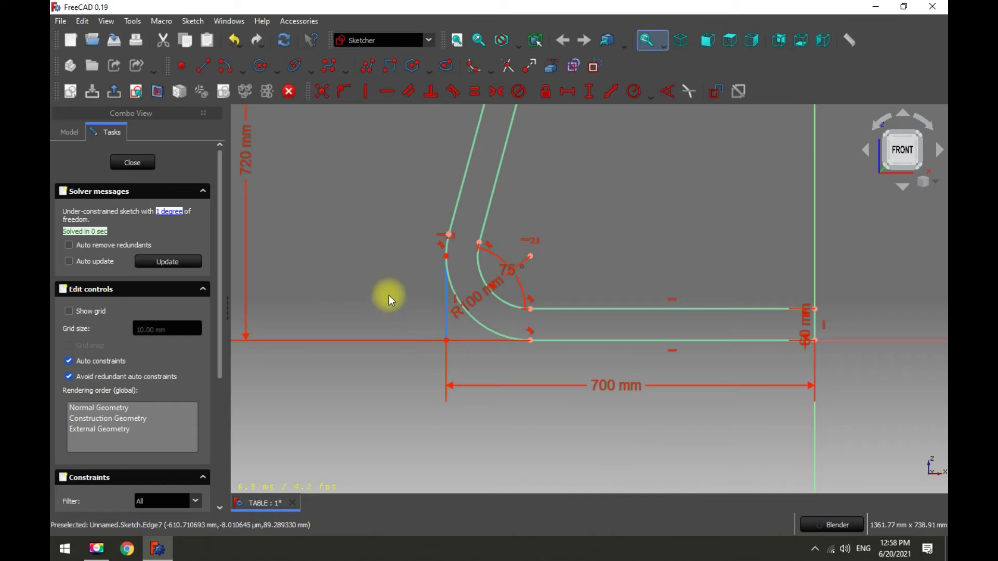
- Highlight the remaining unconstrained geometry and move the horizontal bar's 60 mm dimension and the fillet radius dimension clear of the profile
click(169, 210)
scroll(607, 314, down, 5)
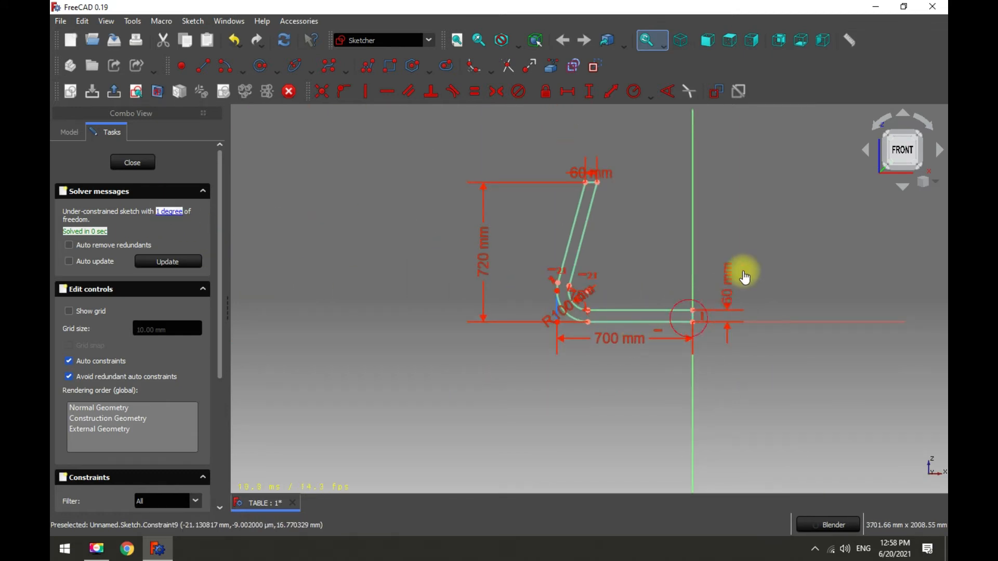
scroll(605, 299, up, 3)
scroll(572, 293, up, 2)
mouse_move(548, 288)
mouse_down()
mouse_move(601, 279)
mouse_move(684, 223)
mouse_up()
scroll(642, 322, down, 3)
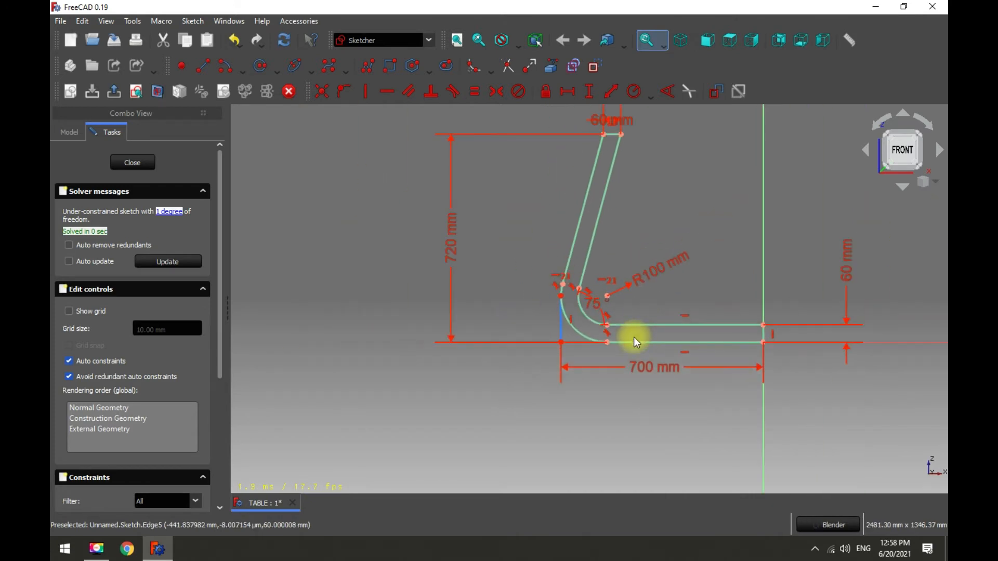
- Test which sketch point still moves and constrain the construction line's lower endpoint horizontally to the origin
drag(622, 135, 649, 176)
scroll(566, 321, up, 3)
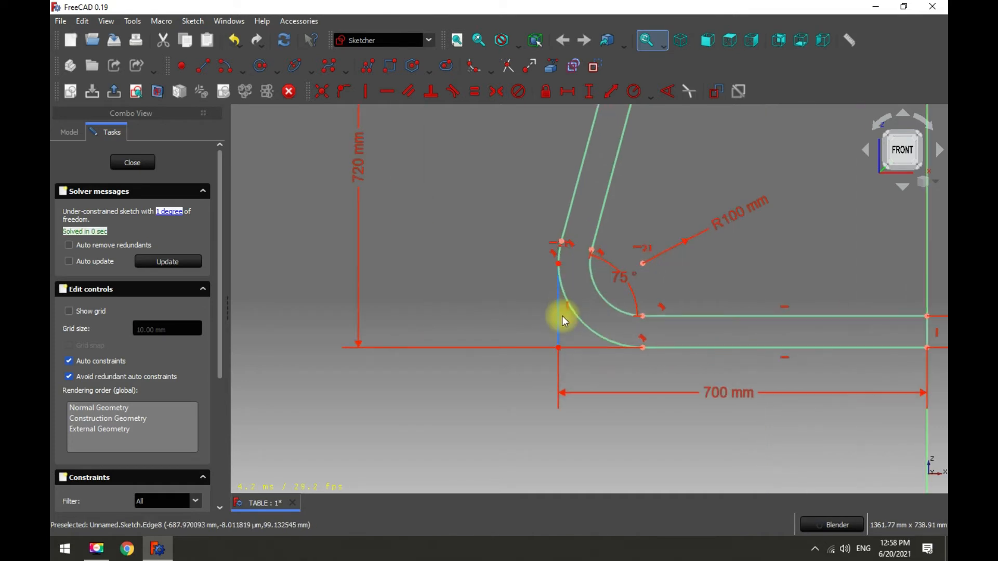
drag(559, 268, 554, 323)
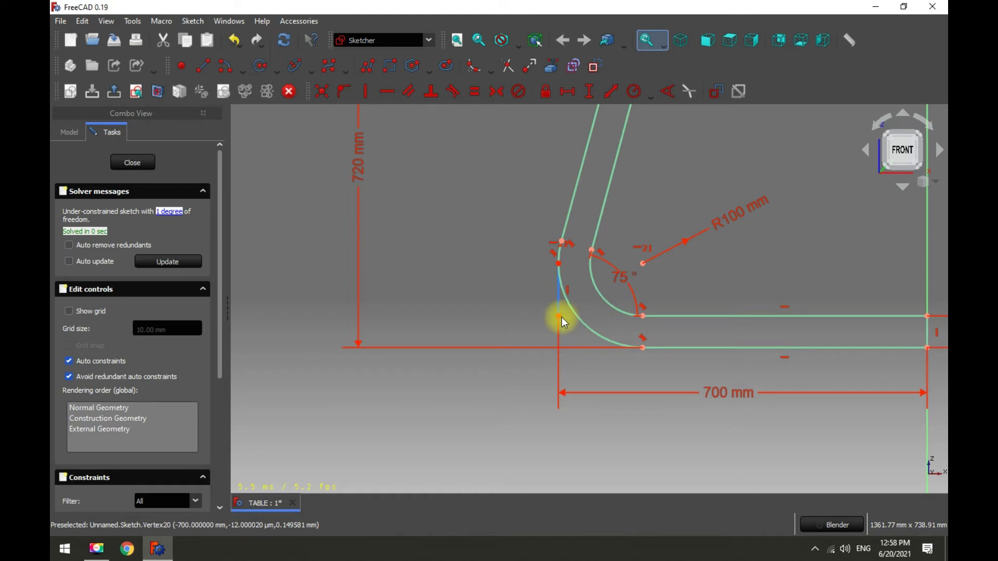
scroll(560, 317, down, 2)
click(800, 341)
click(388, 92)
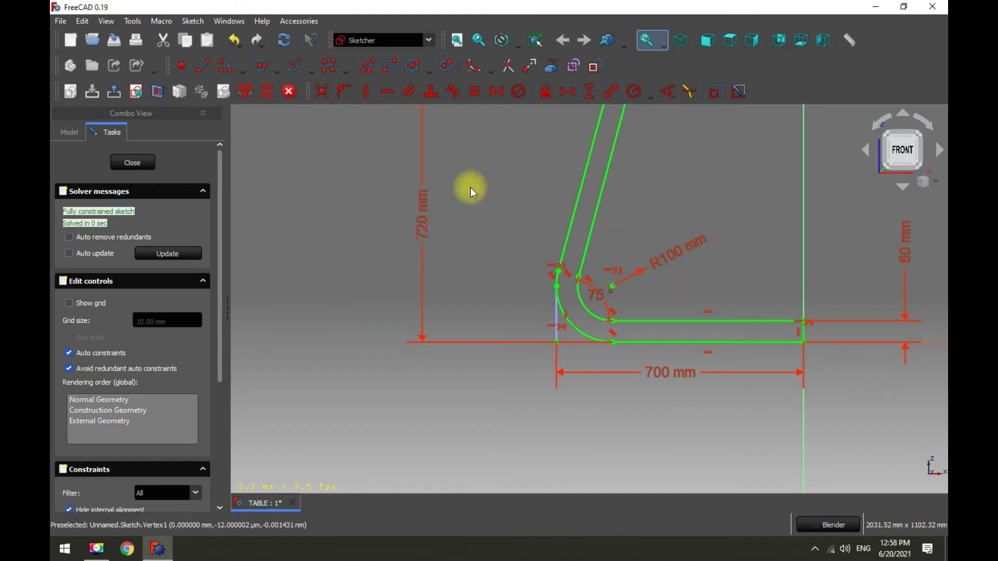
- Close the leg profile sketch, show it in a fitted isometric view and save the document
scroll(490, 312, down, 4)
scroll(596, 295, up, 2)
click(141, 168)
click(457, 40)
click(681, 40)
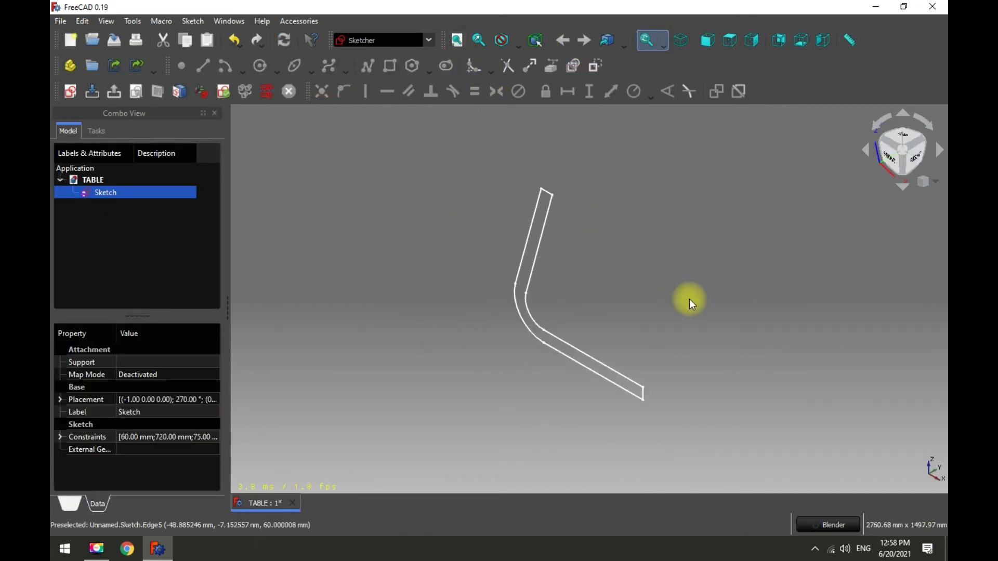
click(114, 40)
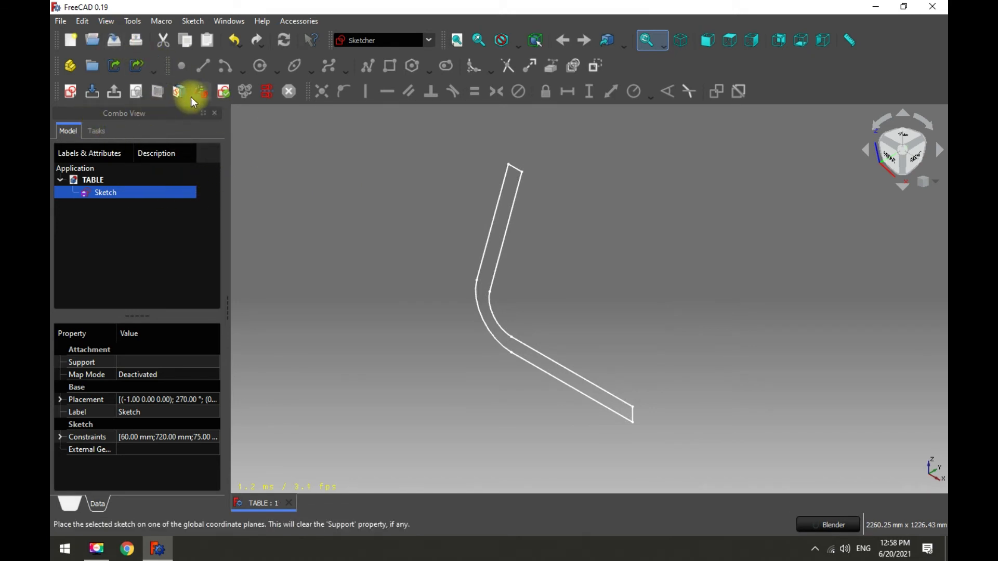
- Extrude the profile sketch symmetrically along its normal to a 470 mm solid with the Part workbench, and save the document
click(428, 40)
click(373, 66)
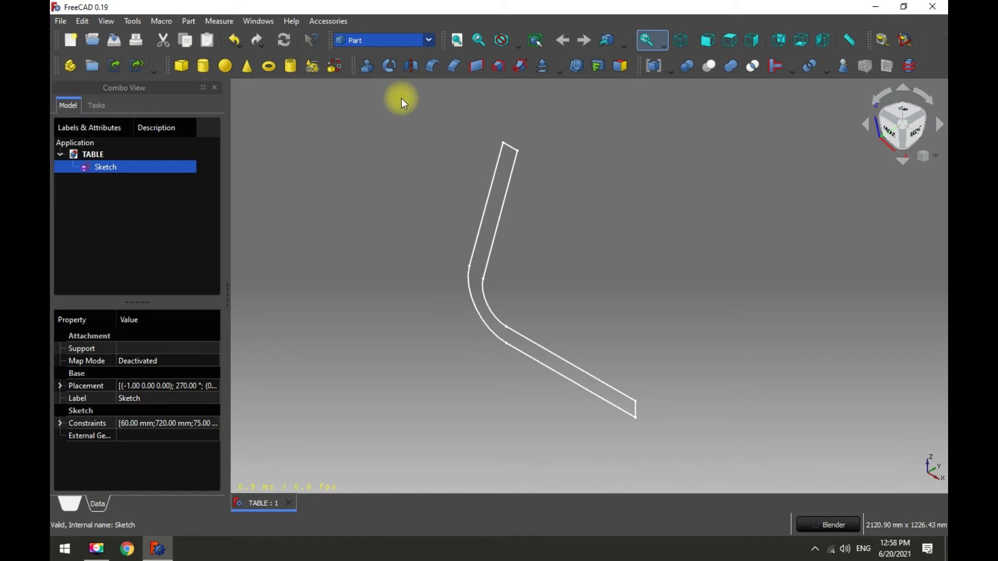
click(365, 65)
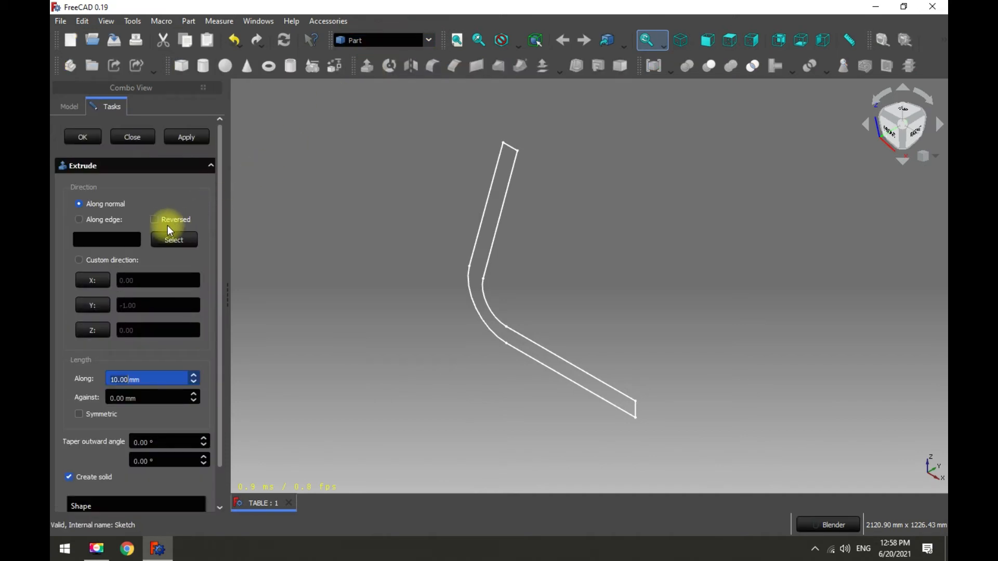
click(79, 413)
drag(145, 383, 92, 370)
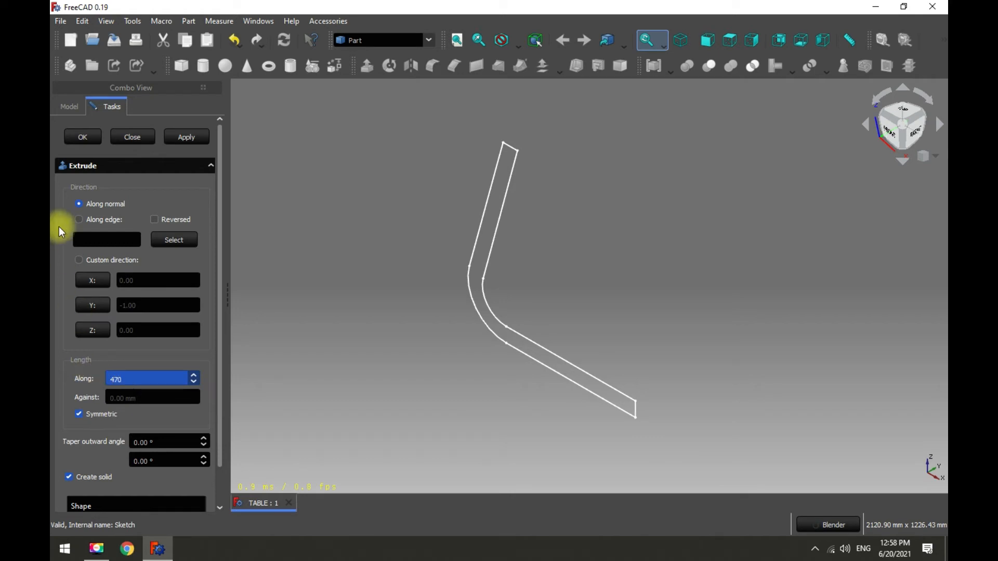
click(85, 138)
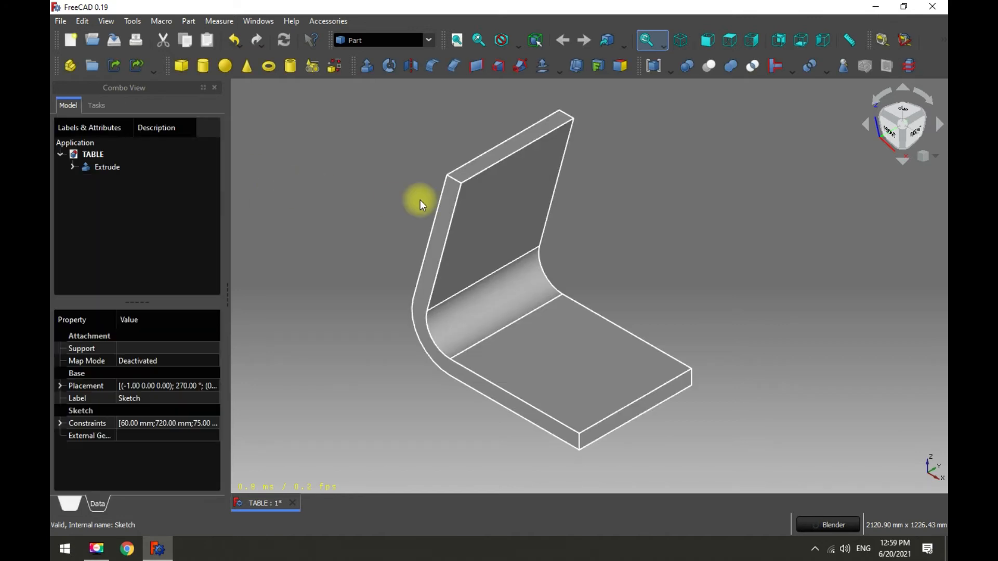
scroll(603, 219, down, 1)
scroll(683, 223, up, 1)
click(117, 40)
- Mirror the extruded leg body across the YZ plane with the base point at 0, 0, 0
click(100, 167)
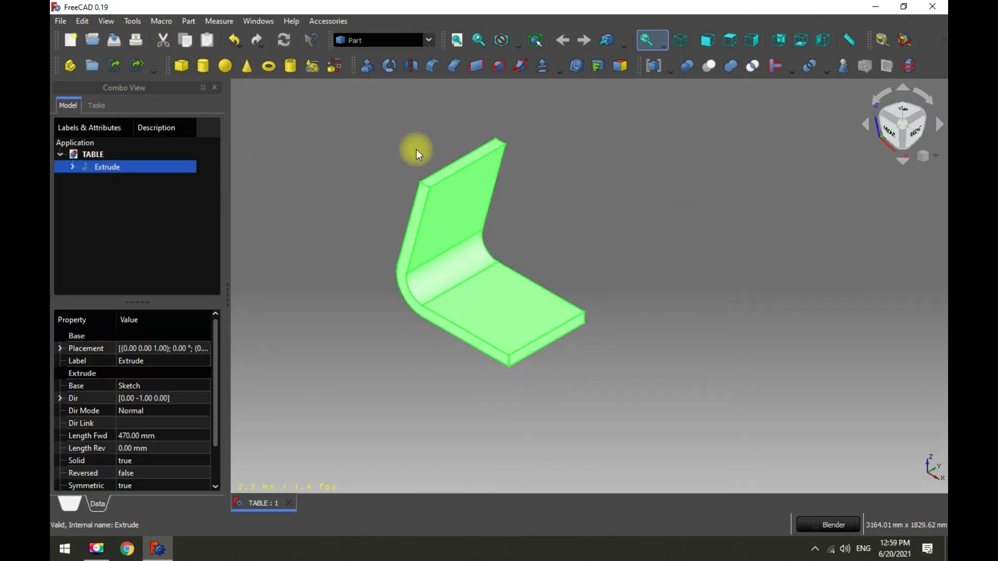
click(409, 72)
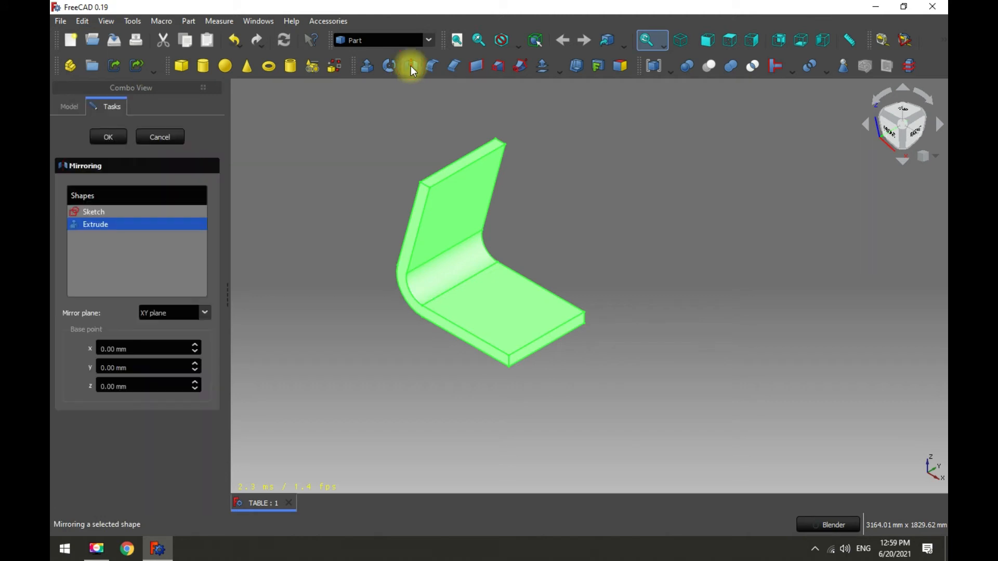
click(205, 313)
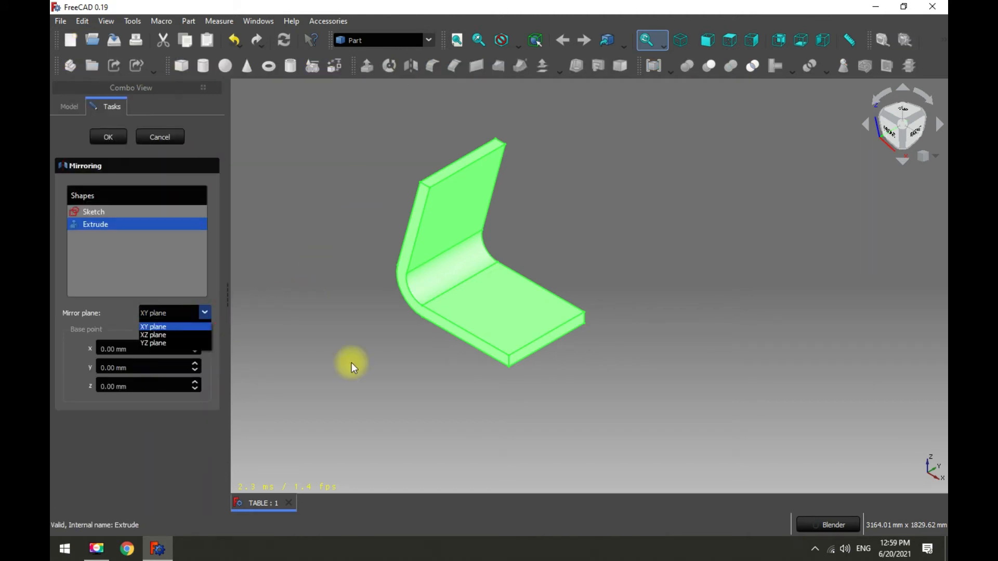
click(161, 344)
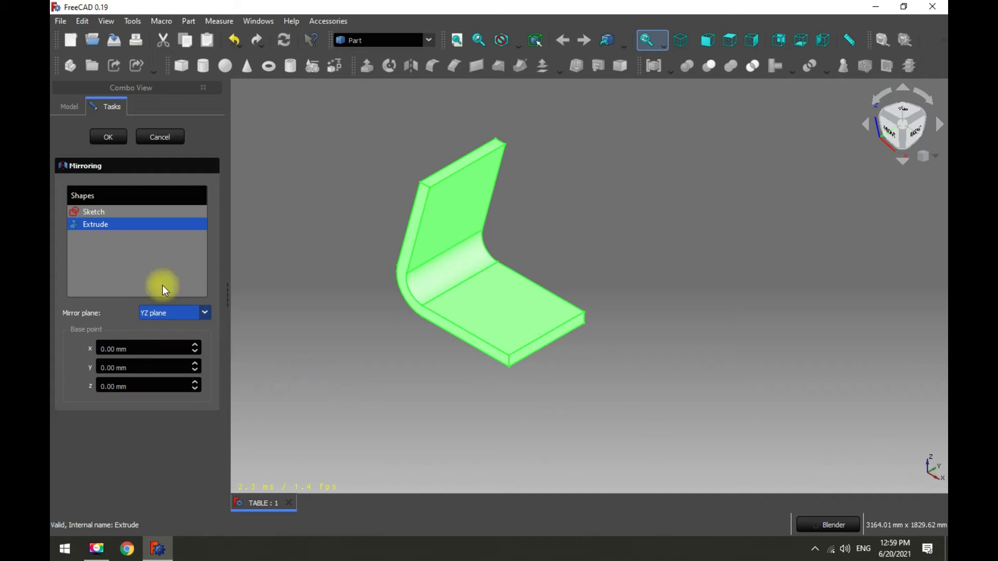
click(102, 135)
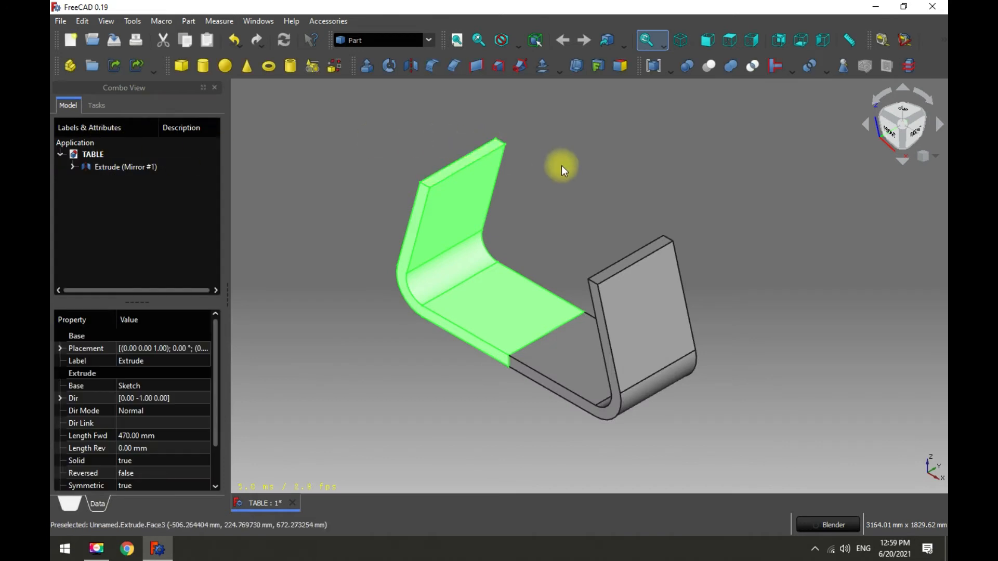
- Fuse the mirrored half and the original extrusion into one body and save the document
click(96, 172)
click(73, 167)
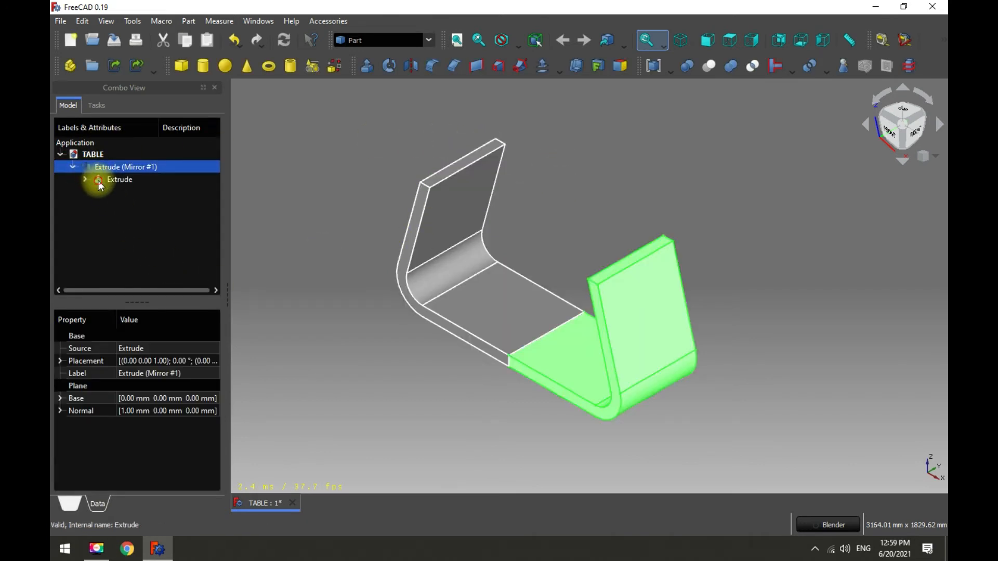
ctrl+click(99, 179)
click(731, 65)
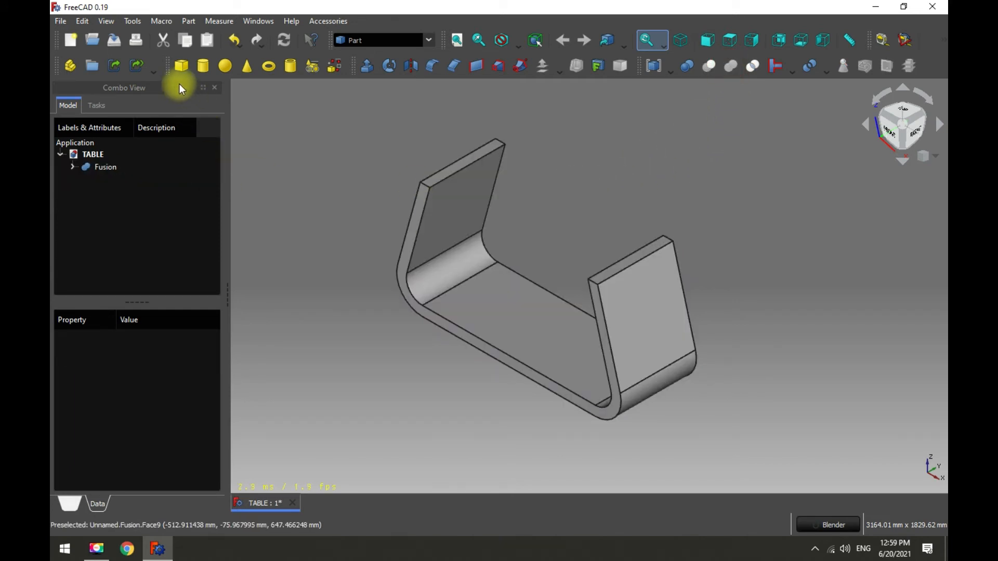
click(115, 41)
- Create a new sketch attached to the flat upper end face of one slanted leg, using the Sketcher workbench
scroll(539, 245, down, 1)
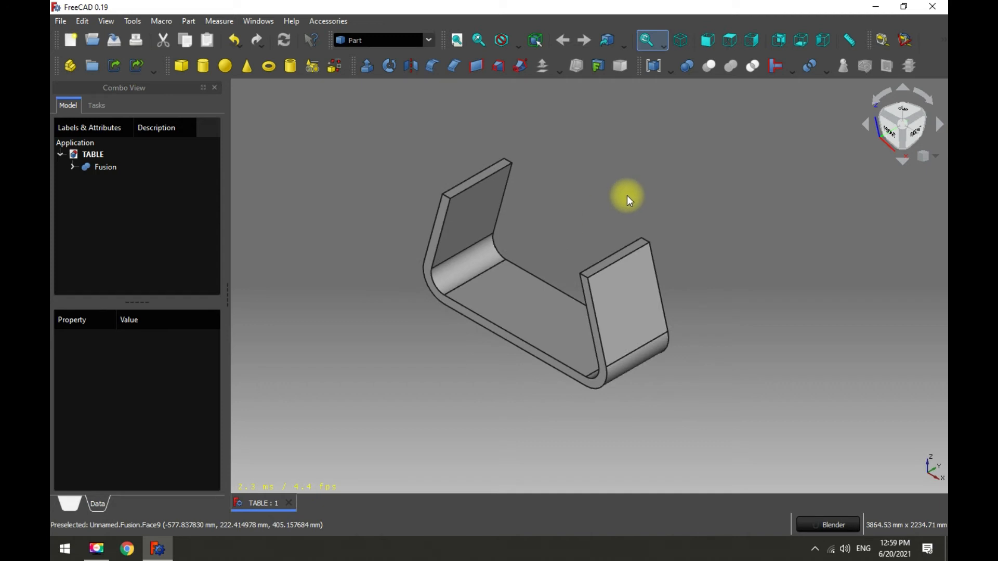
scroll(507, 216, up, 1)
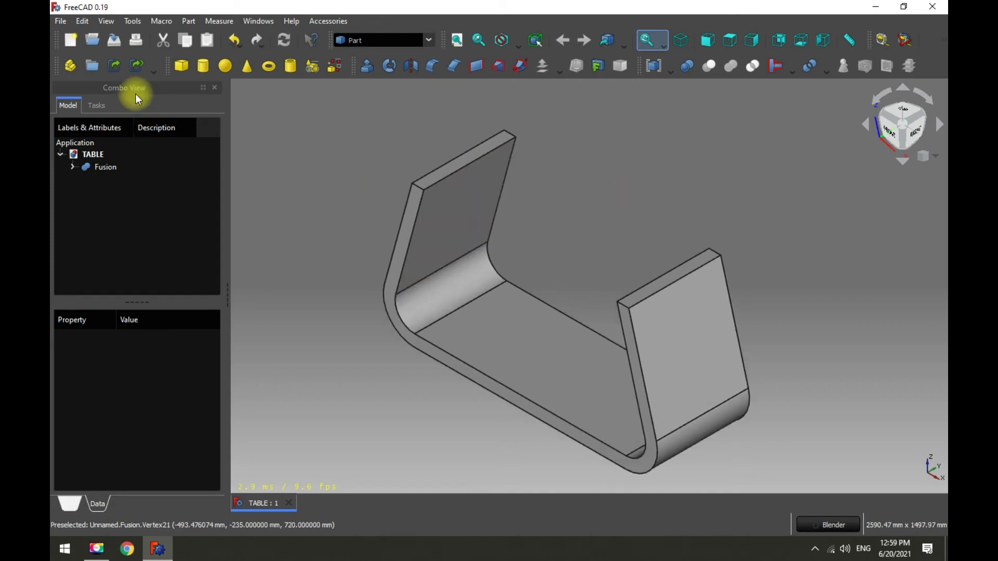
scroll(598, 213, down, 1)
scroll(572, 213, up, 1)
scroll(499, 198, up, 1)
click(450, 184)
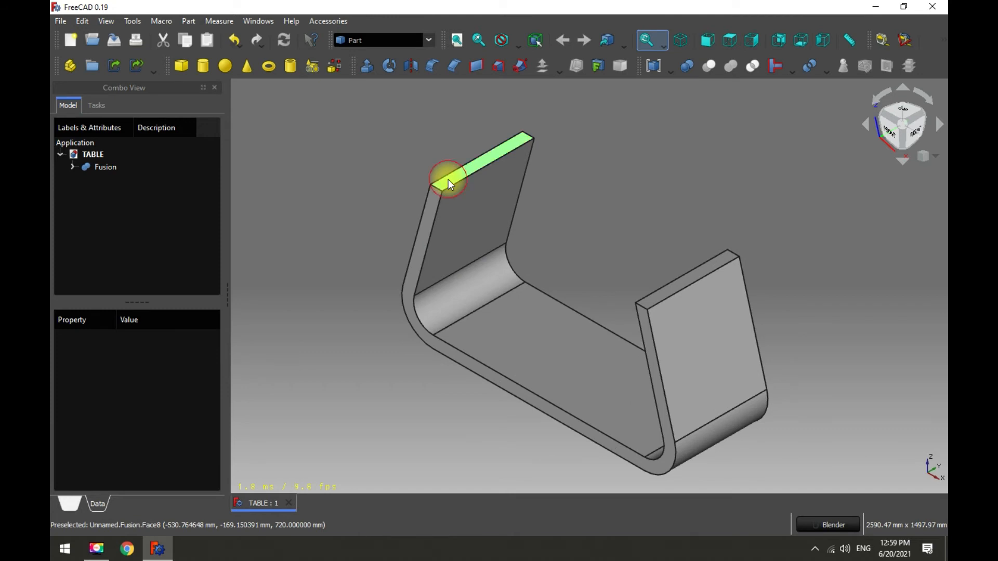
click(429, 40)
click(361, 55)
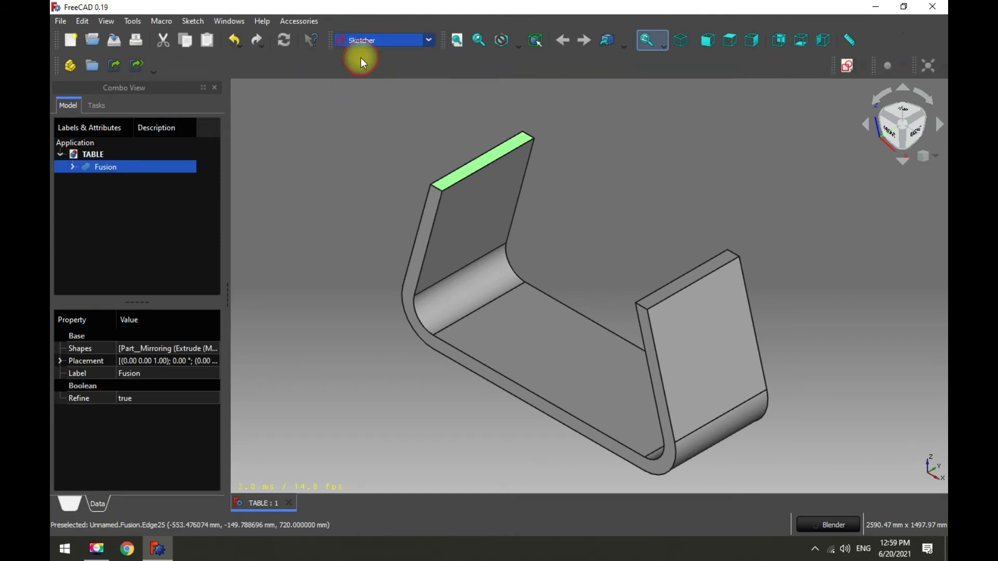
click(70, 92)
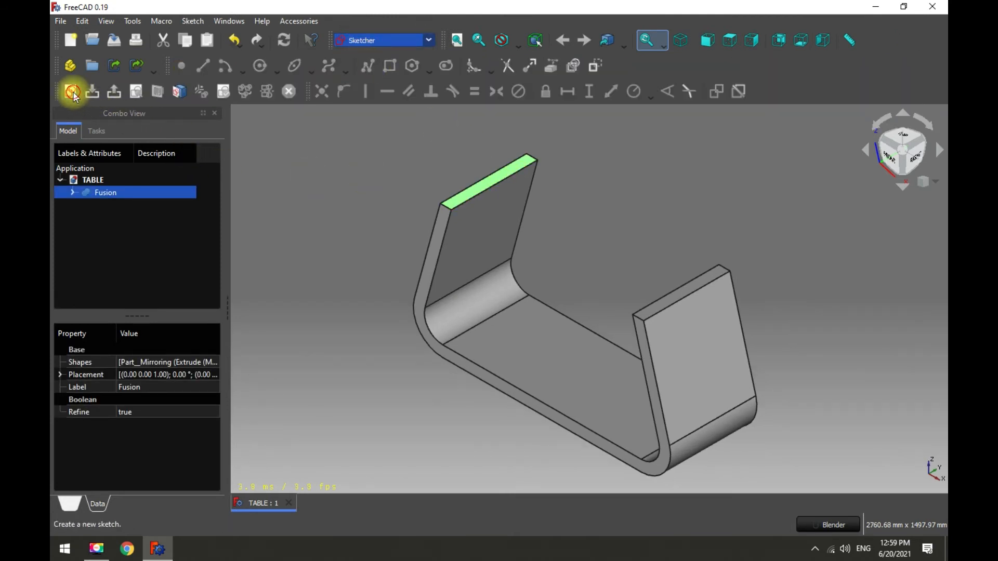
click(507, 292)
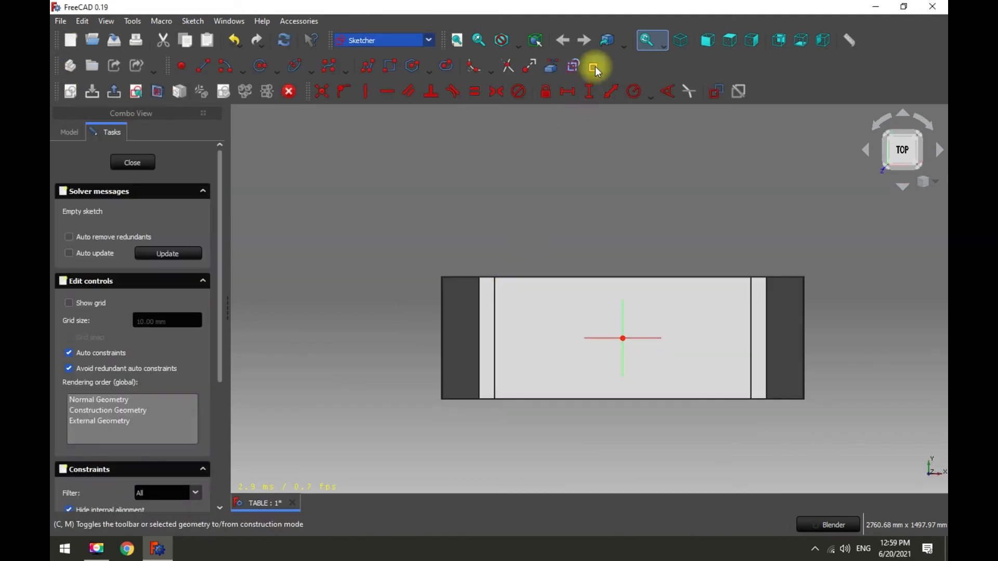
- Link both legs' outer top edges as external geometry and draw a rectangle around the legs
click(551, 66)
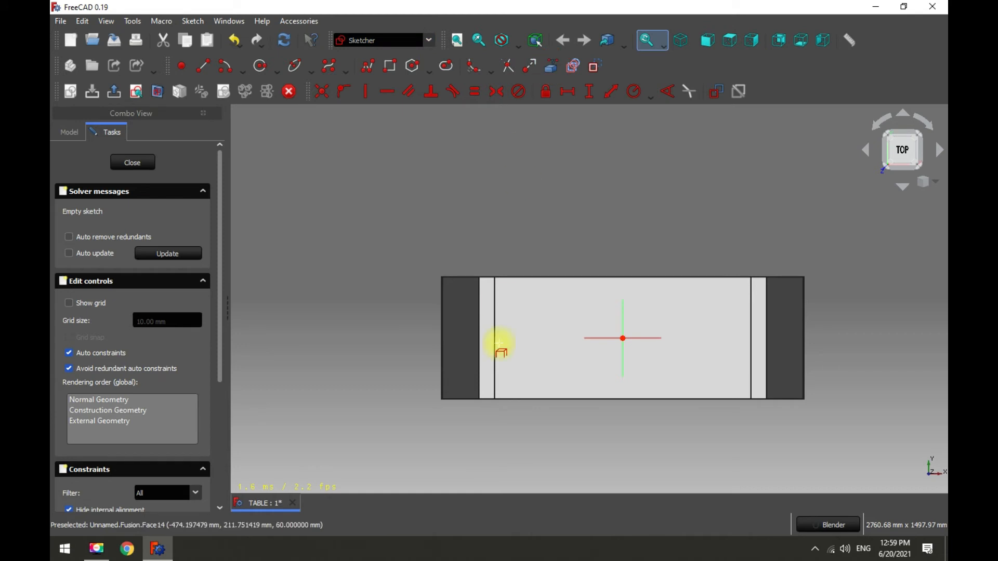
click(478, 357)
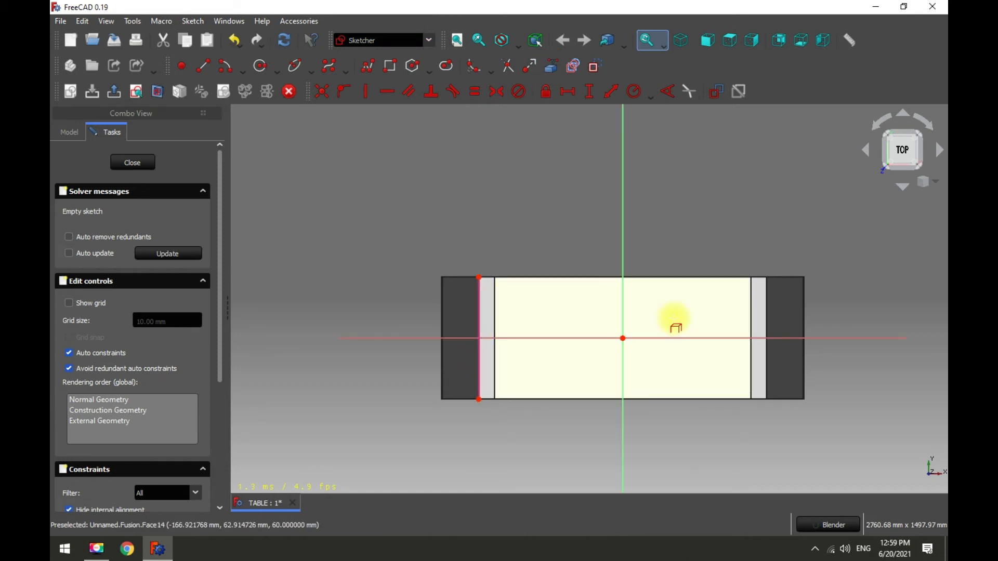
click(766, 312)
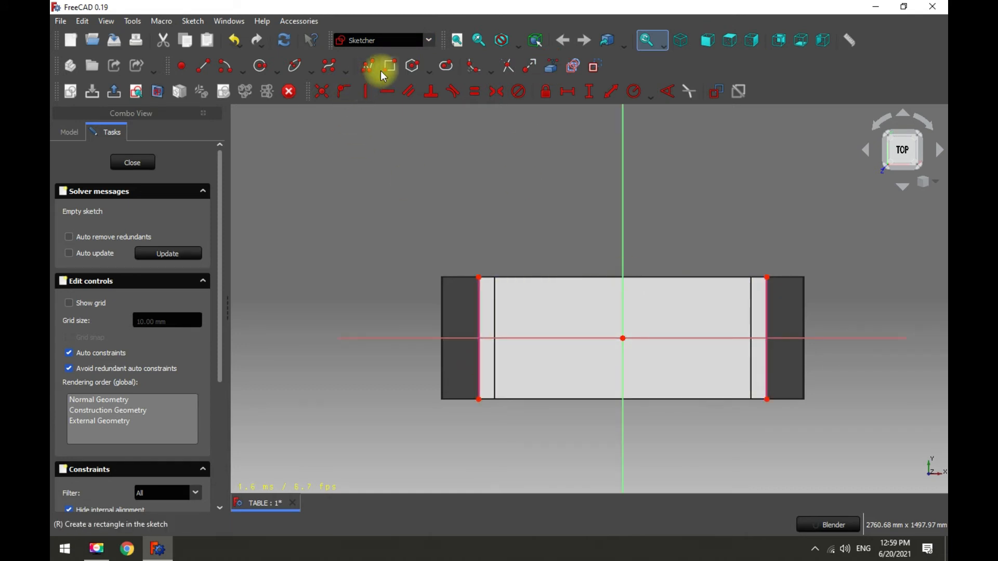
click(441, 444)
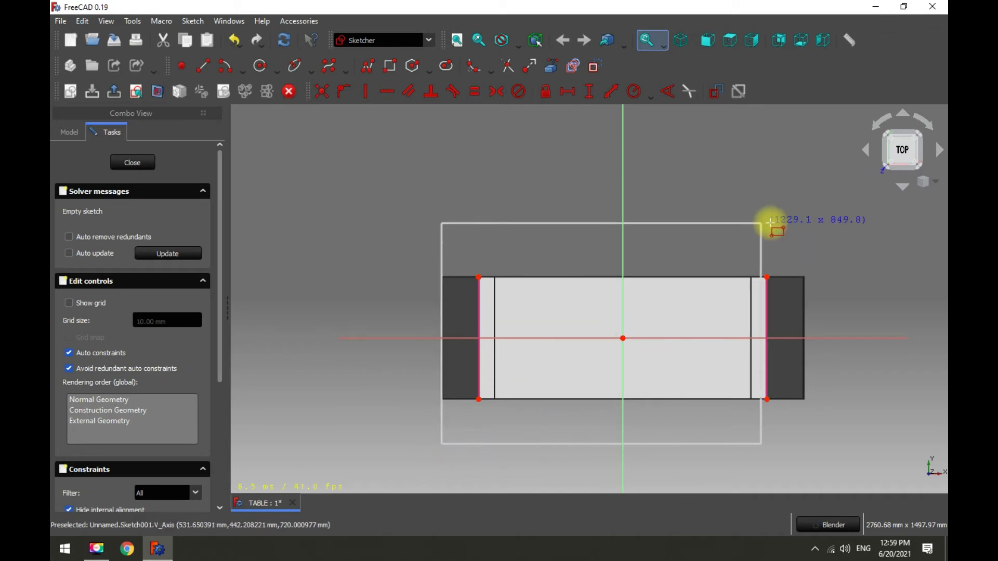
click(799, 241)
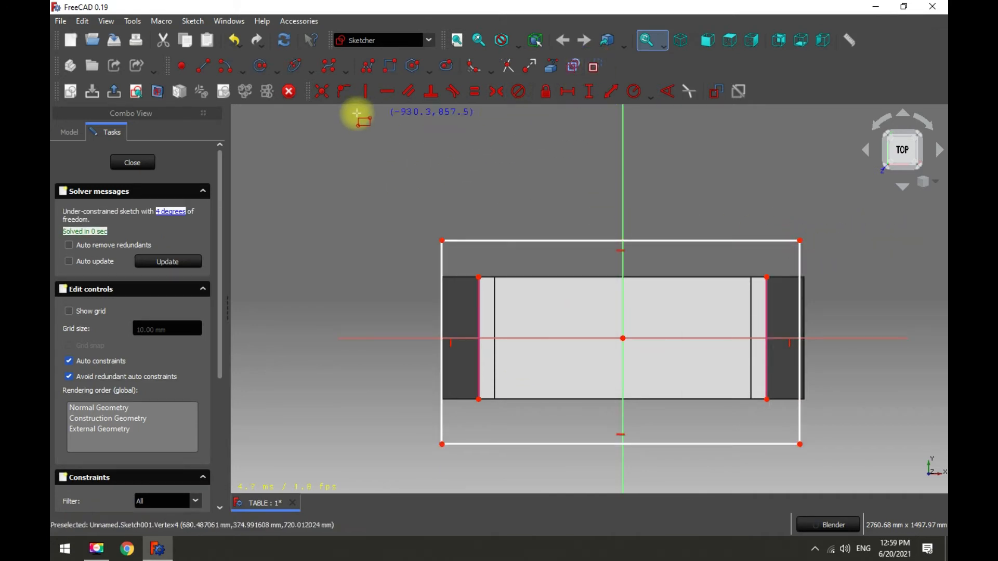
- Draw two construction rectangles joining opposite corners of the outer rectangle to the nearest endpoints of the linked leg edges
click(385, 66)
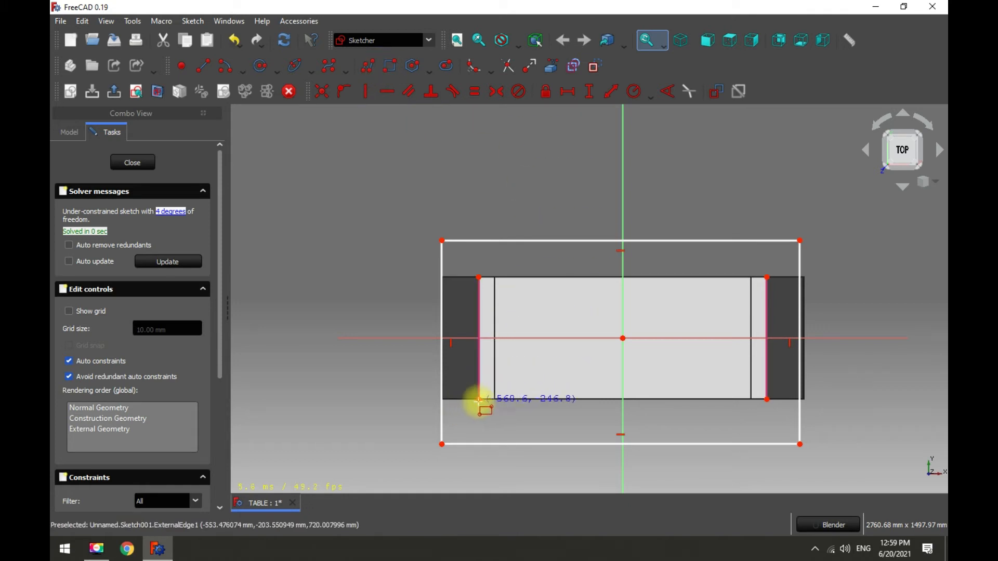
click(442, 444)
click(479, 400)
click(767, 277)
click(801, 240)
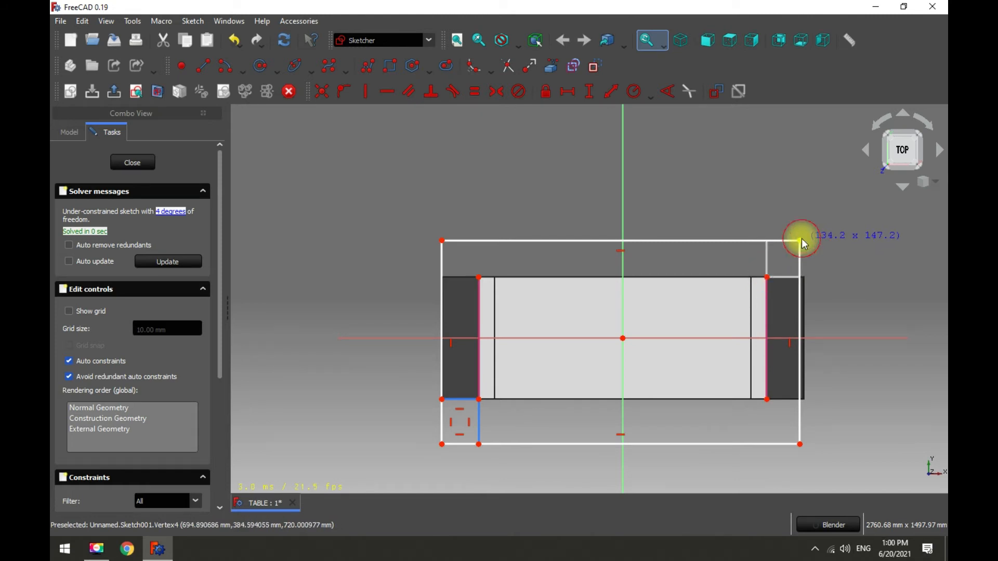
key(Escape)
- Constrain the horizontal sides of both construction rectangles equal to each other, and likewise their vertical sides
click(785, 277)
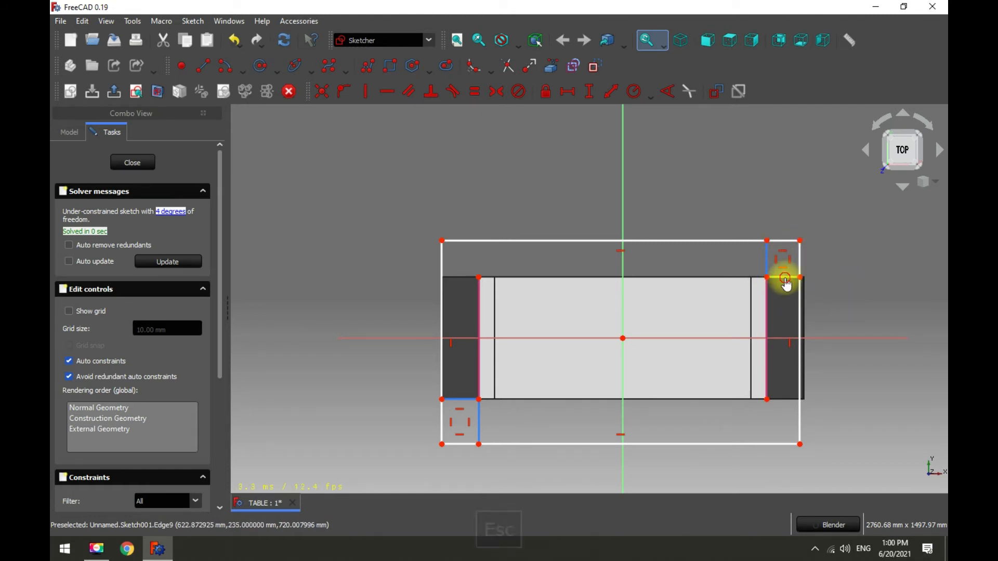
click(465, 399)
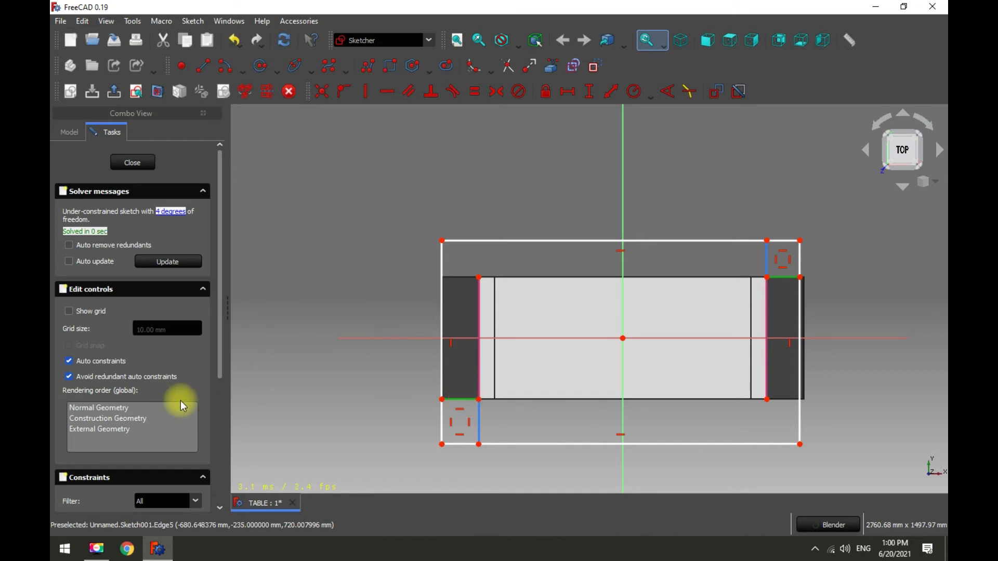
click(475, 91)
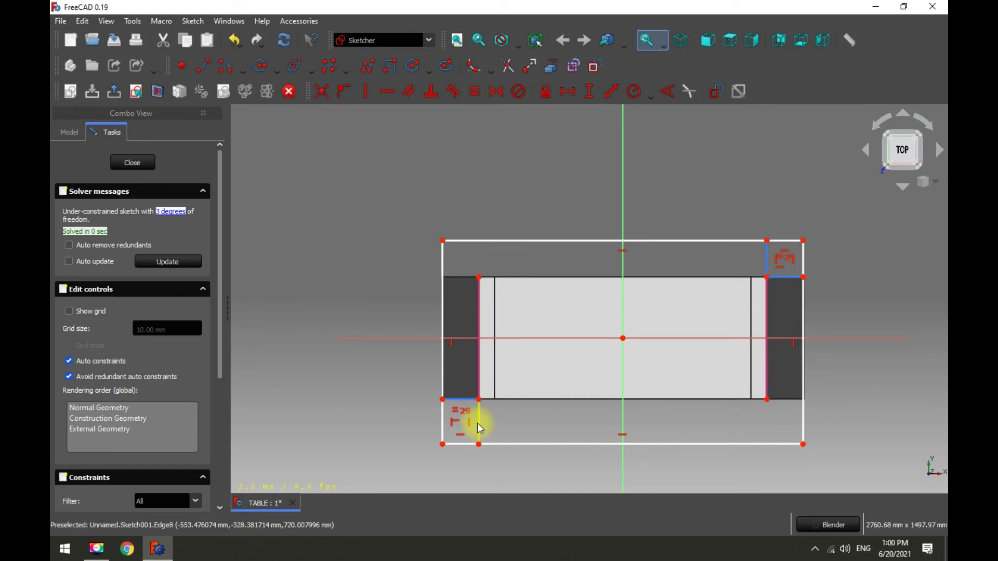
click(766, 259)
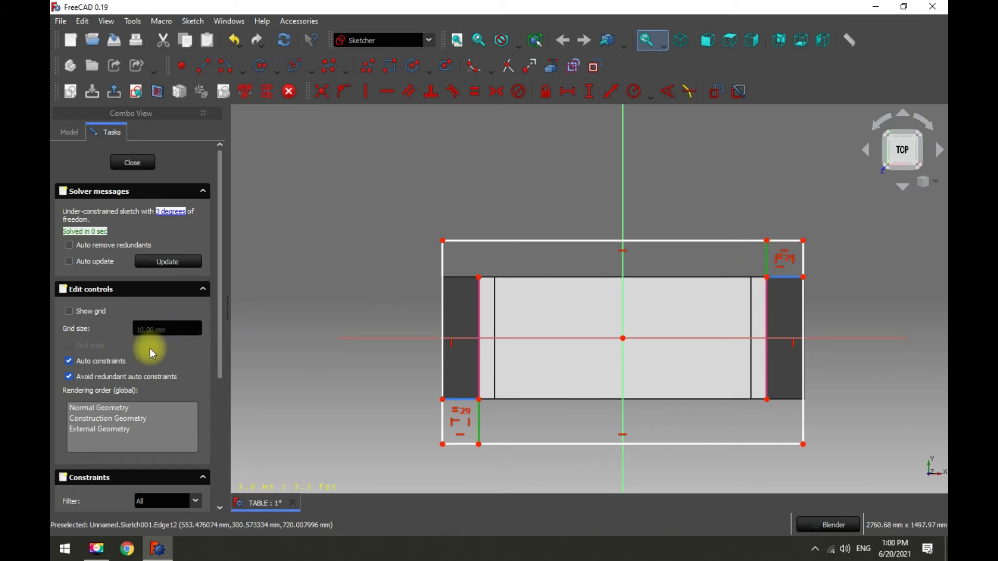
click(475, 91)
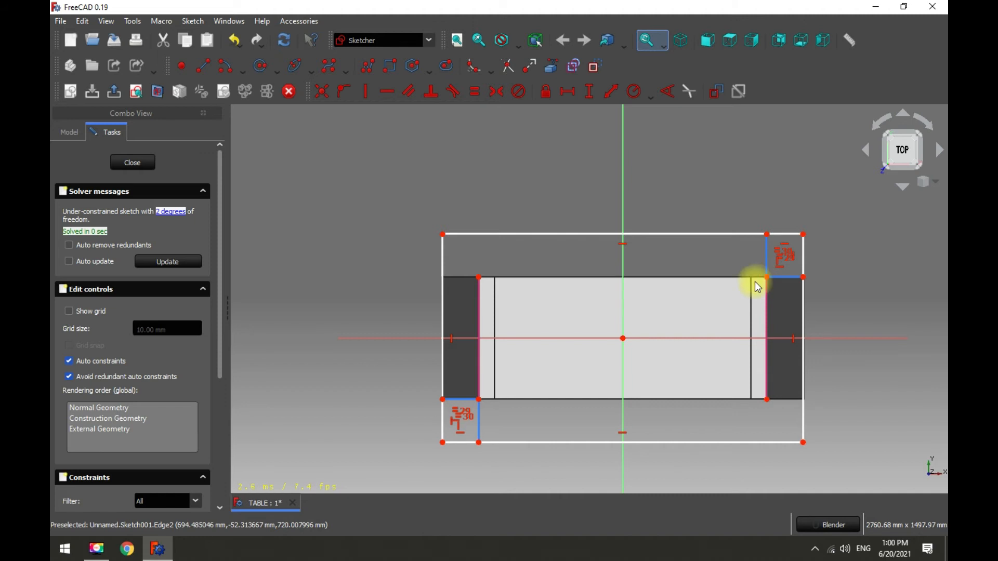
- Make the upper construction rectangle's vertical and horizontal sides equal, and move the outline's corners to test the constraints
mouse_move(803, 234)
mouse_down()
mouse_move(807, 249)
mouse_move(804, 235)
mouse_up()
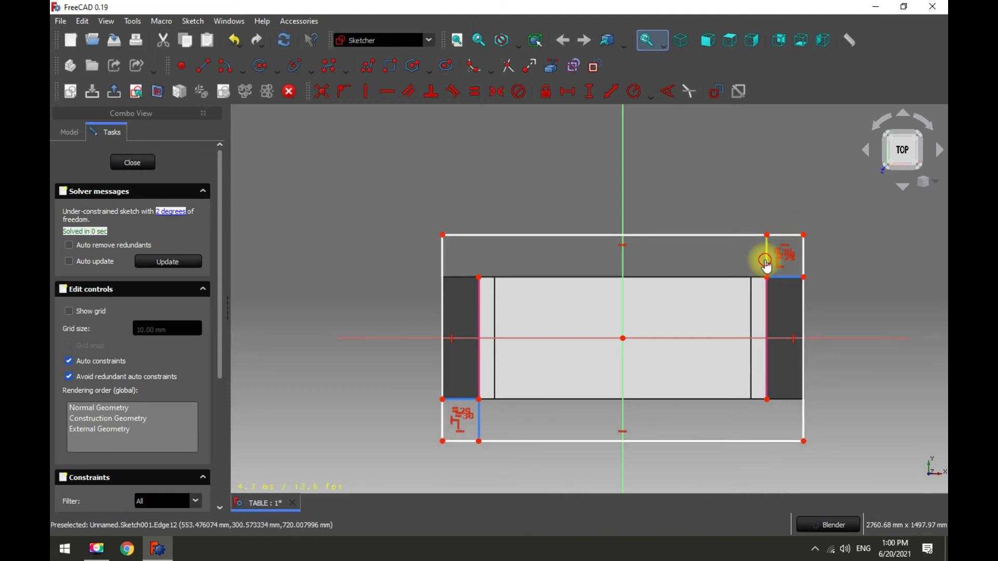
click(767, 258)
click(785, 278)
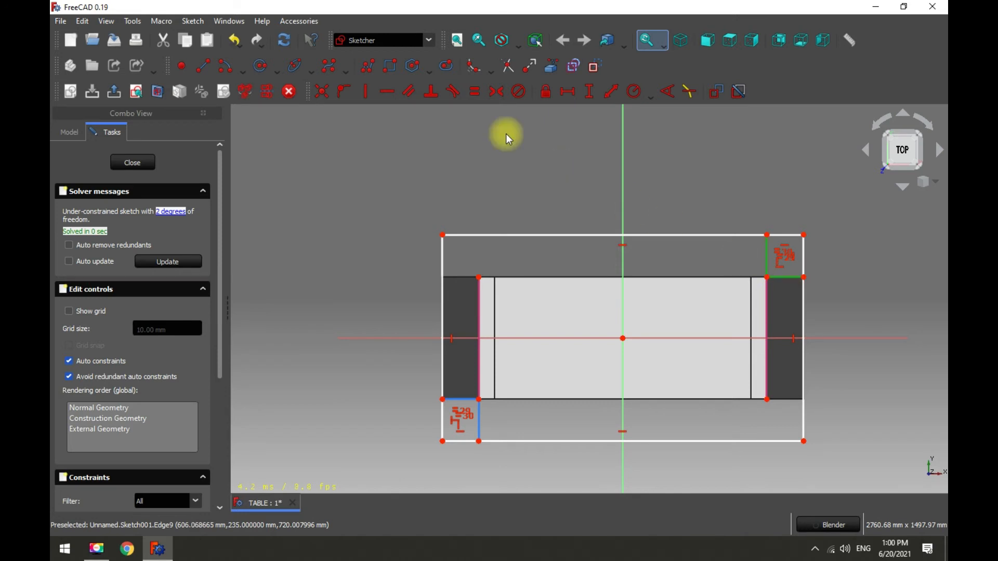
click(474, 91)
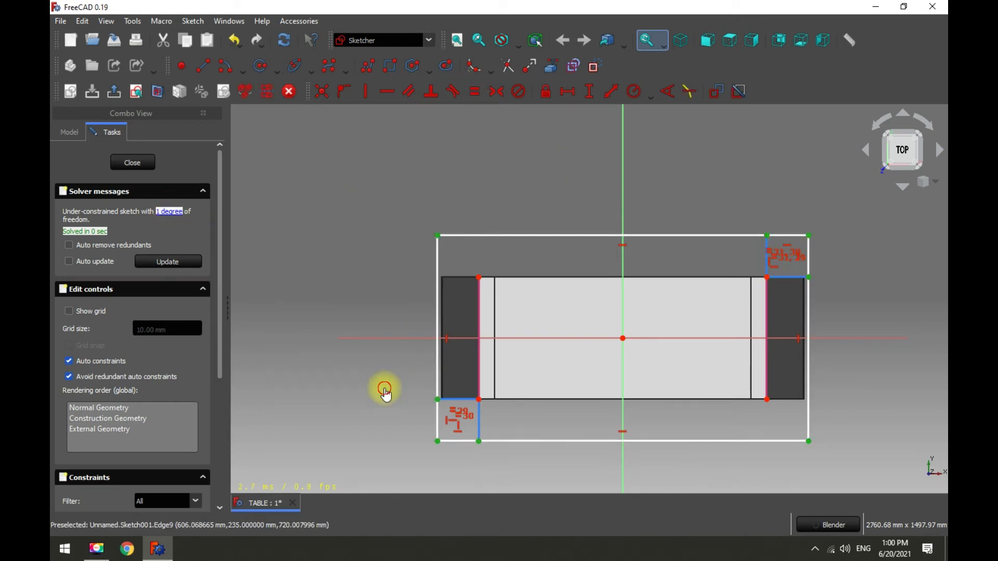
drag(437, 401, 418, 467)
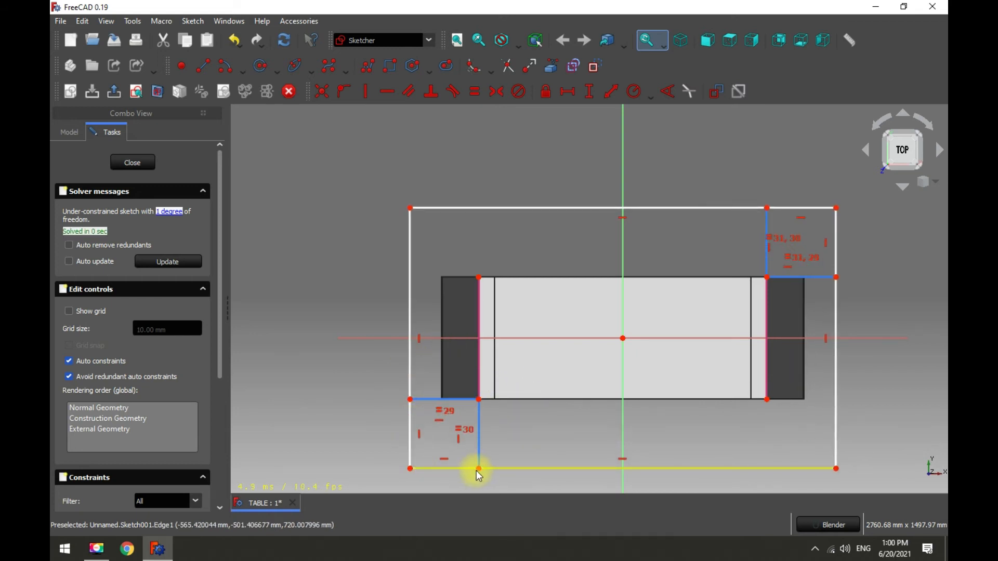
drag(479, 468, 430, 438)
- Try to constrain the lower construction rectangle's outer corner onto the outline's side edge, and delete the redundant constraint
scroll(434, 440, up, 3)
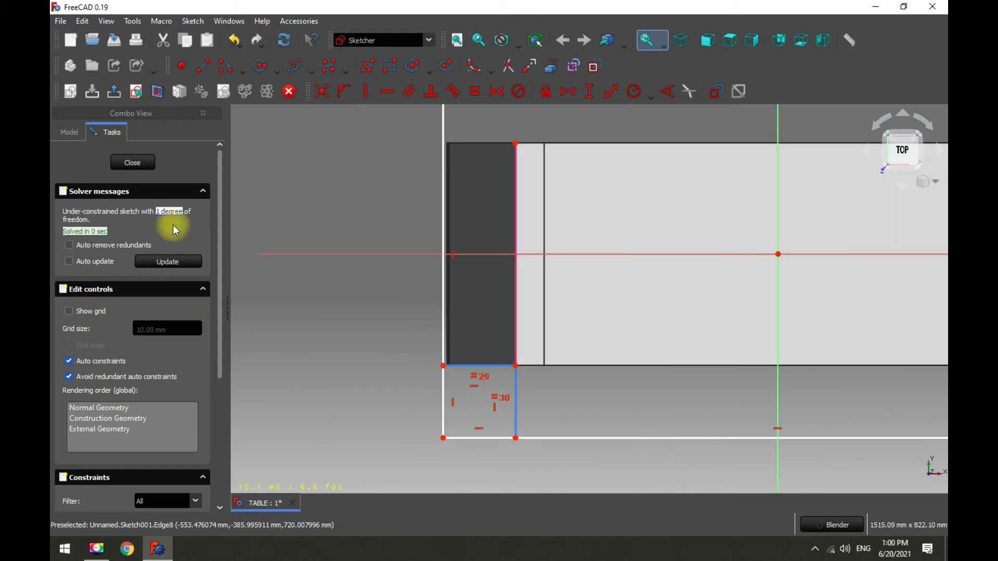
scroll(426, 303, down, 3)
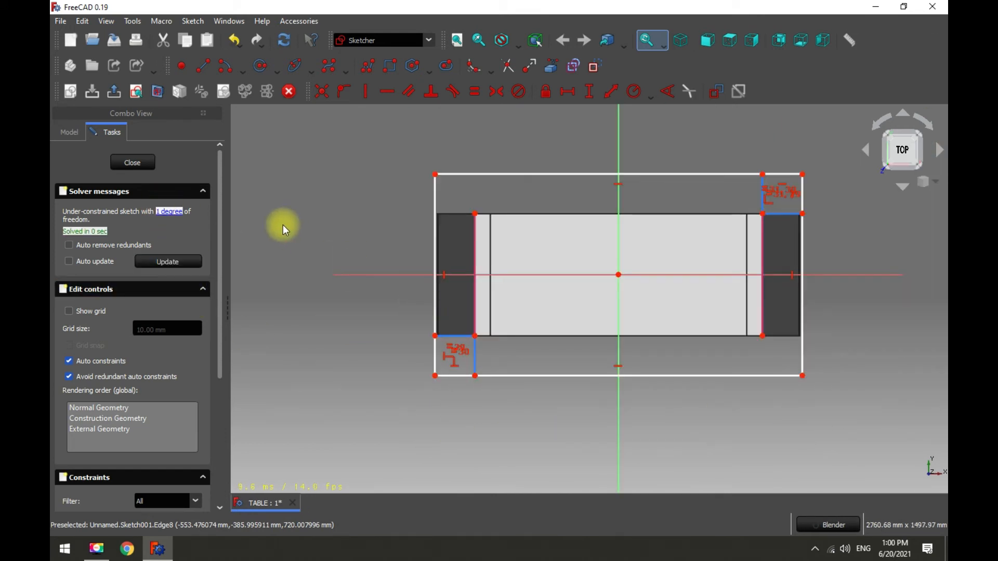
scroll(451, 341, up, 4)
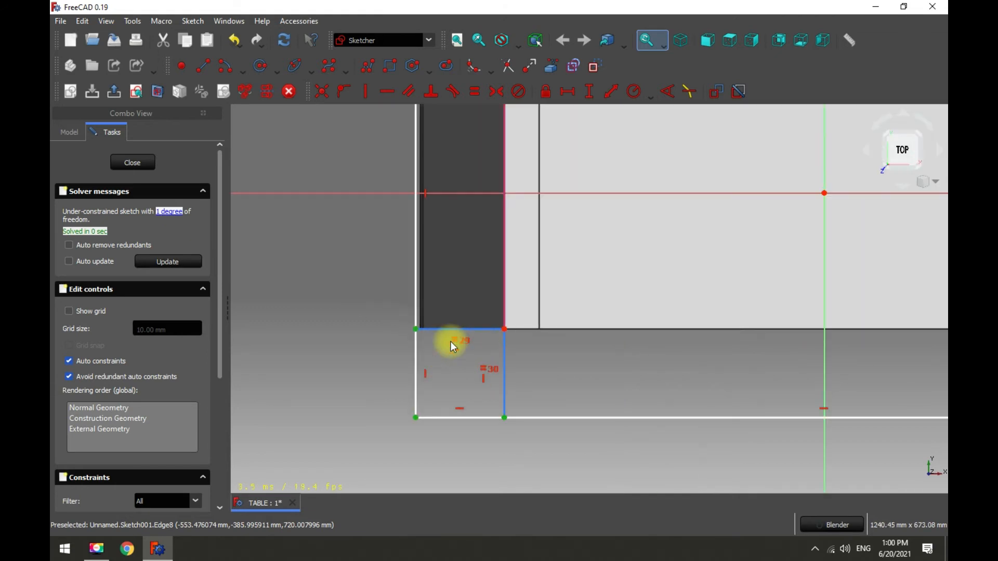
mouse_move(414, 379)
middle_down()
mouse_move(412, 352)
mouse_move(381, 317)
mouse_move(425, 383)
middle_up()
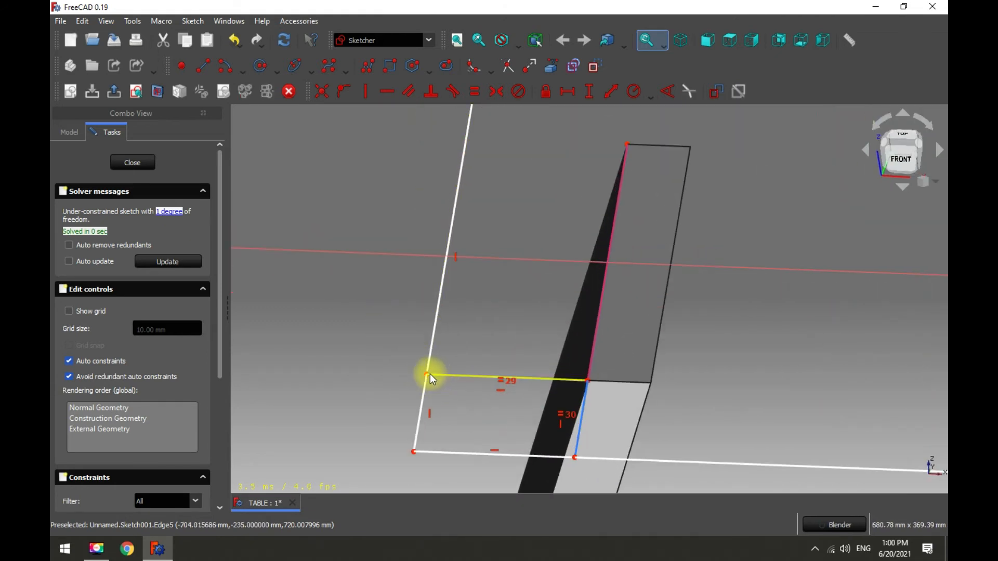
click(427, 373)
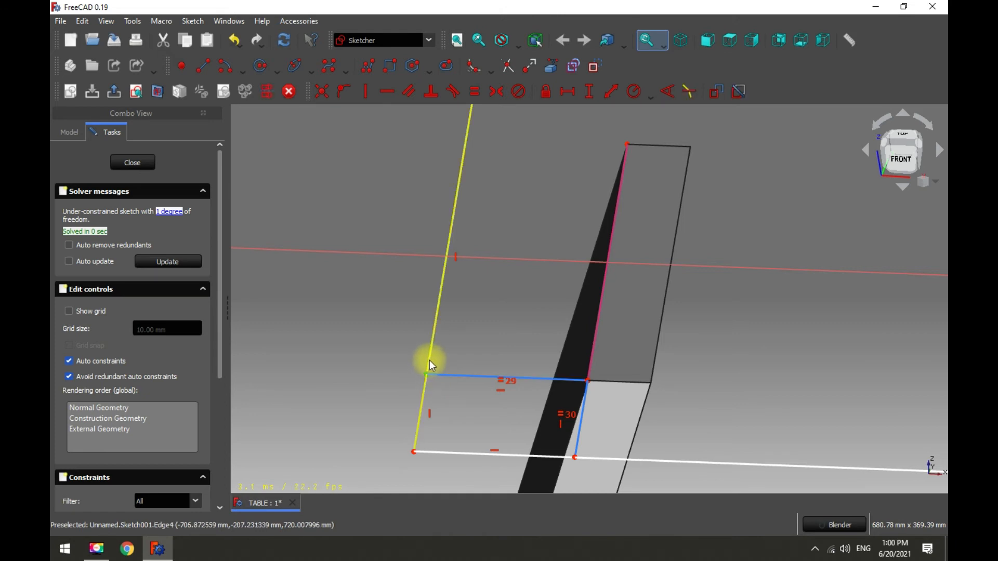
click(430, 361)
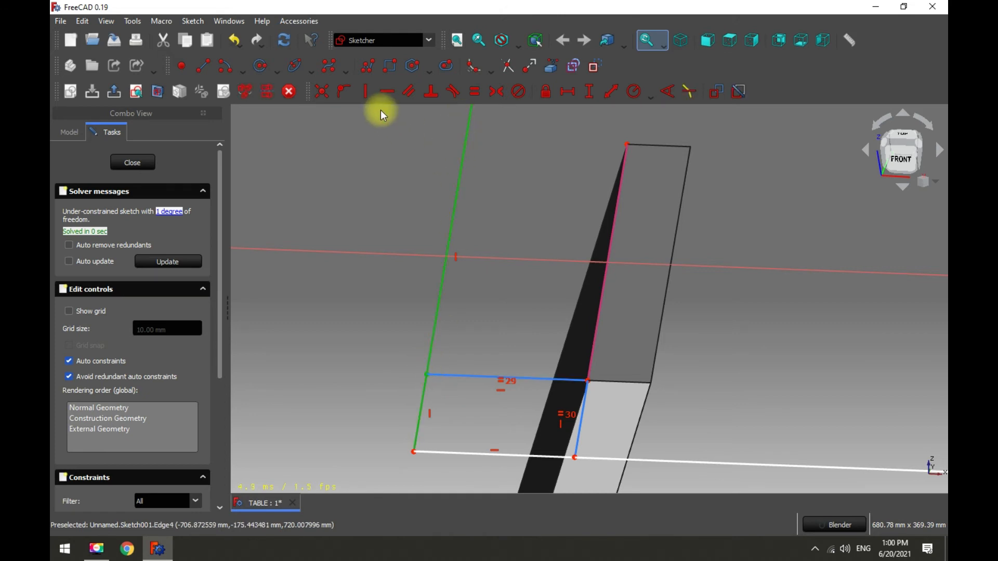
click(323, 92)
click(568, 293)
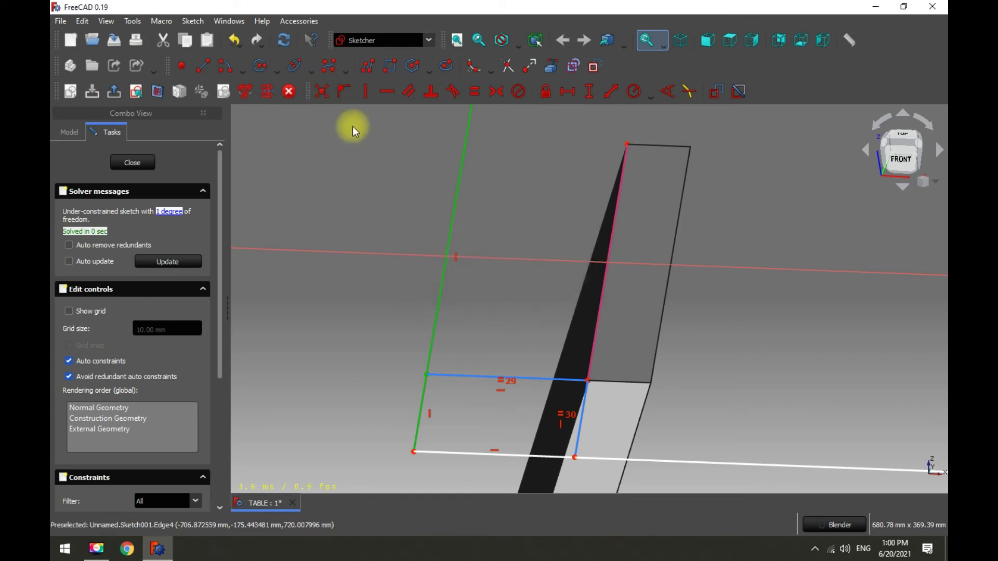
click(342, 90)
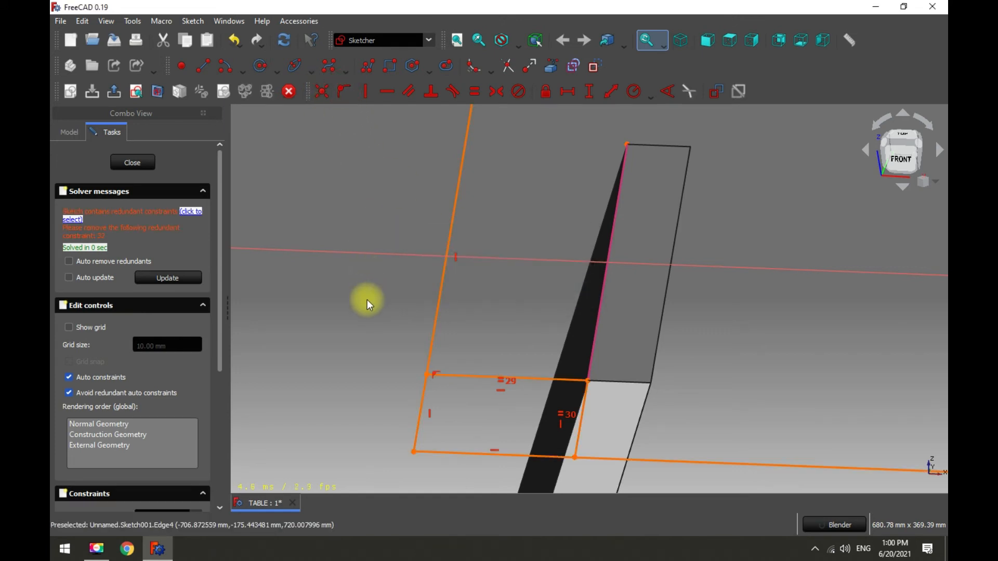
click(191, 213)
key(Delete)
- Constrain the horizontal side of the lower construction square beside the leg to a length of 150 mm
scroll(426, 278, down, 3)
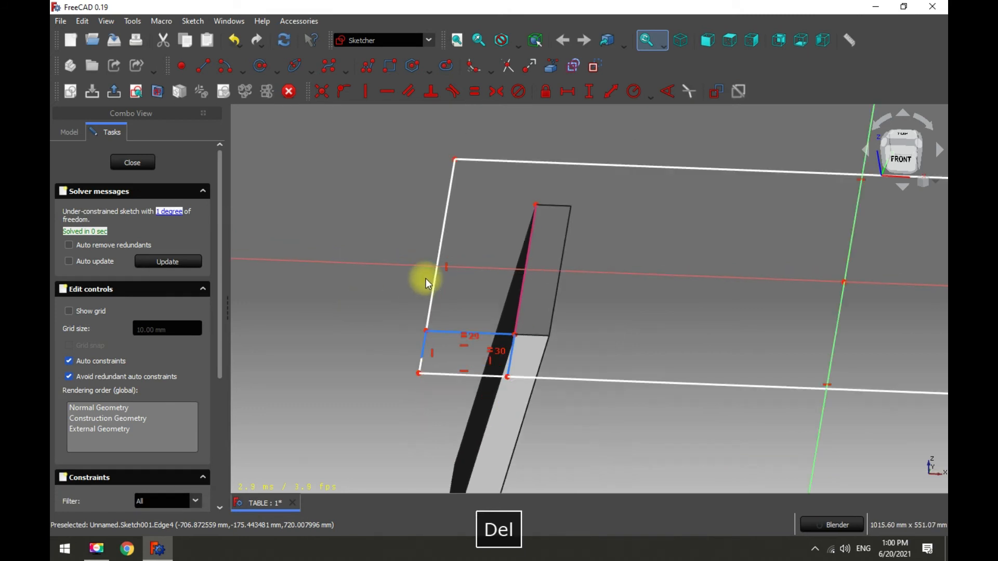
scroll(422, 283, down, 4)
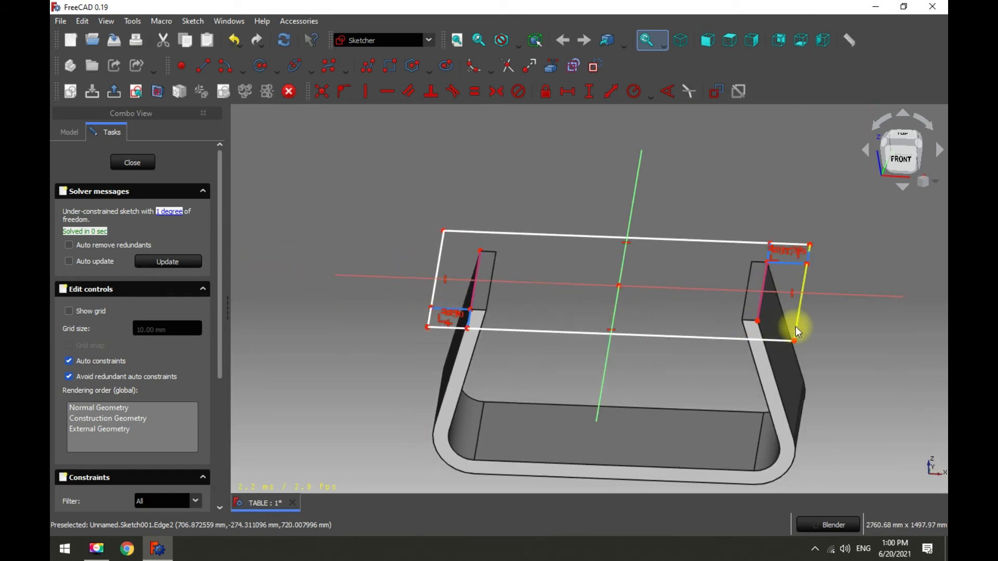
middle_drag(525, 326, 551, 357)
click(456, 305)
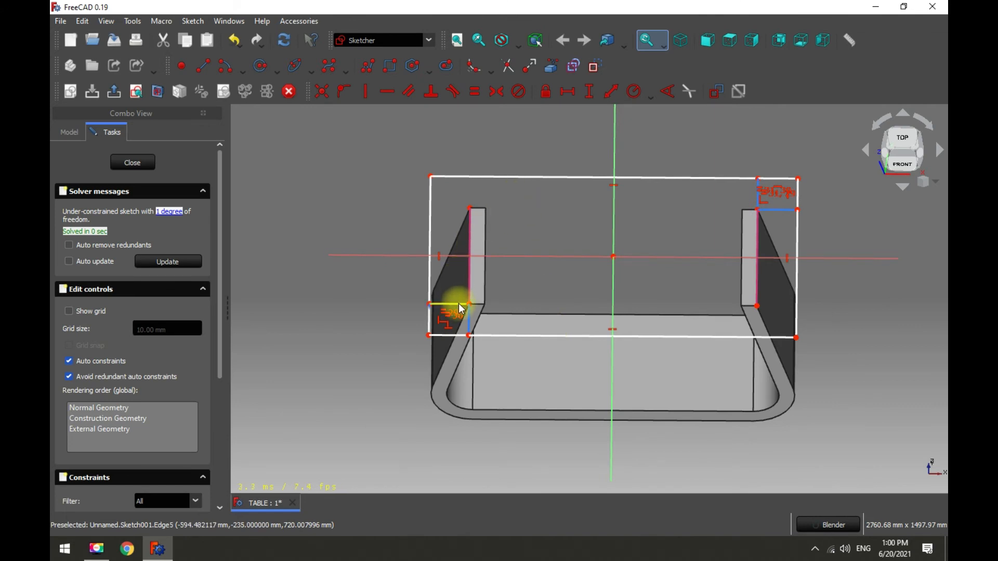
click(570, 94)
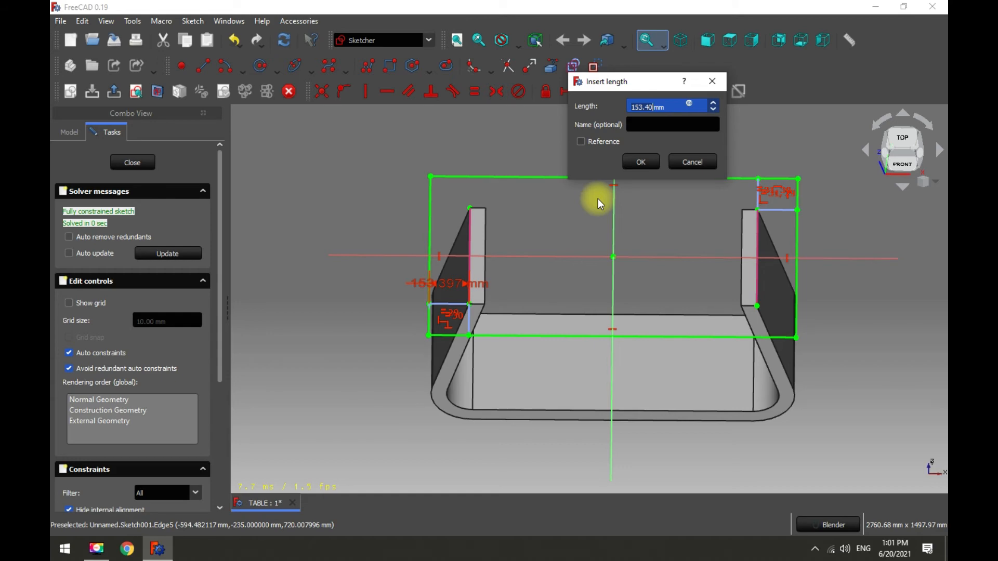
text(150)
key(Return)
- Check the constrained outline around the leg's upper corner and close the tabletop sketch
scroll(610, 304, down, 1)
mouse_move(610, 304)
middle_down()
mouse_move(635, 205)
mouse_move(539, 272)
mouse_move(712, 257)
mouse_move(651, 241)
mouse_move(602, 297)
middle_up()
scroll(515, 366, up, 2)
scroll(515, 365, down, 2)
scroll(513, 366, down, 2)
scroll(511, 369, up, 6)
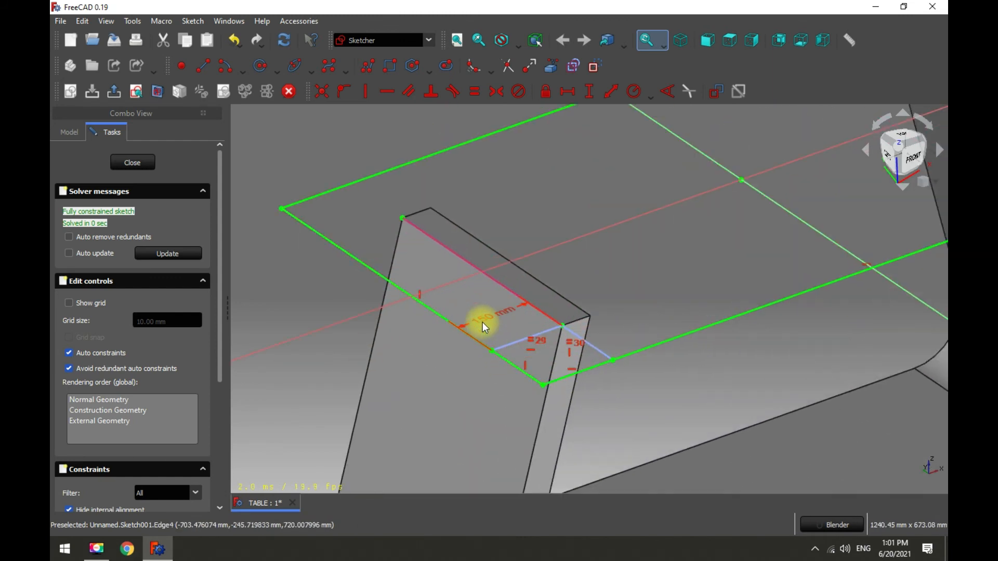
click(130, 162)
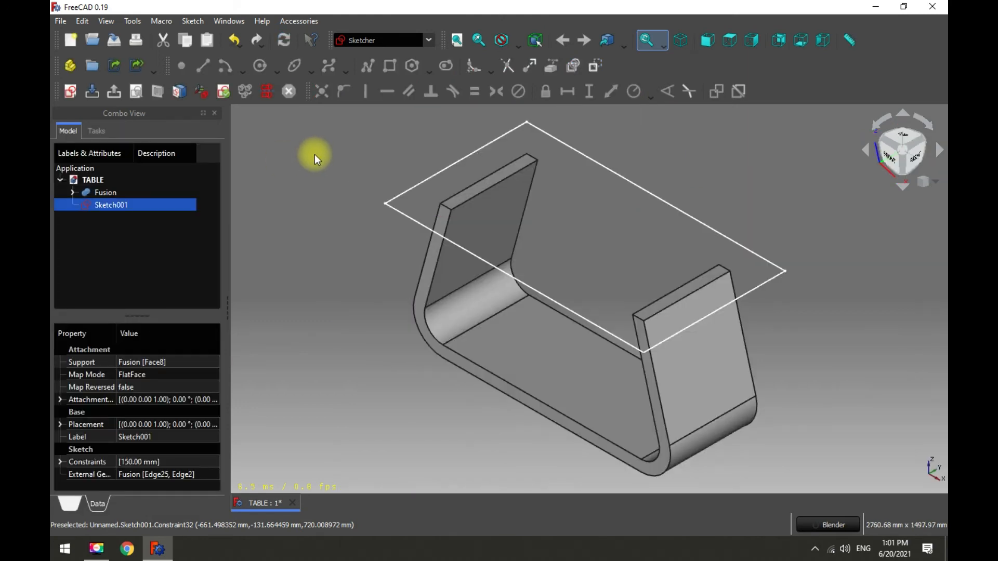
- Extrude the tabletop sketch along its normal into a solid slab with the Part workbench, and clear the selection
click(426, 38)
click(358, 65)
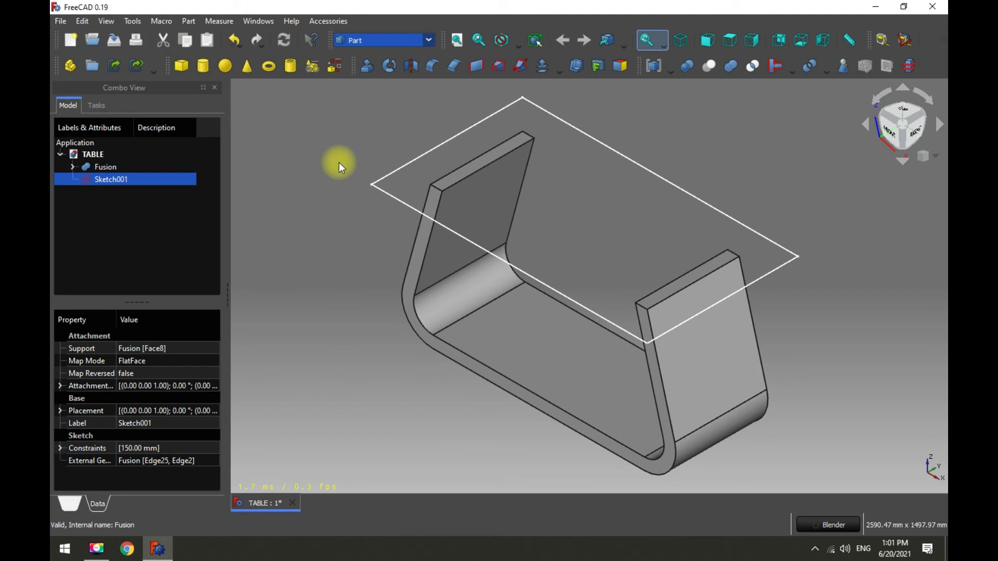
click(366, 66)
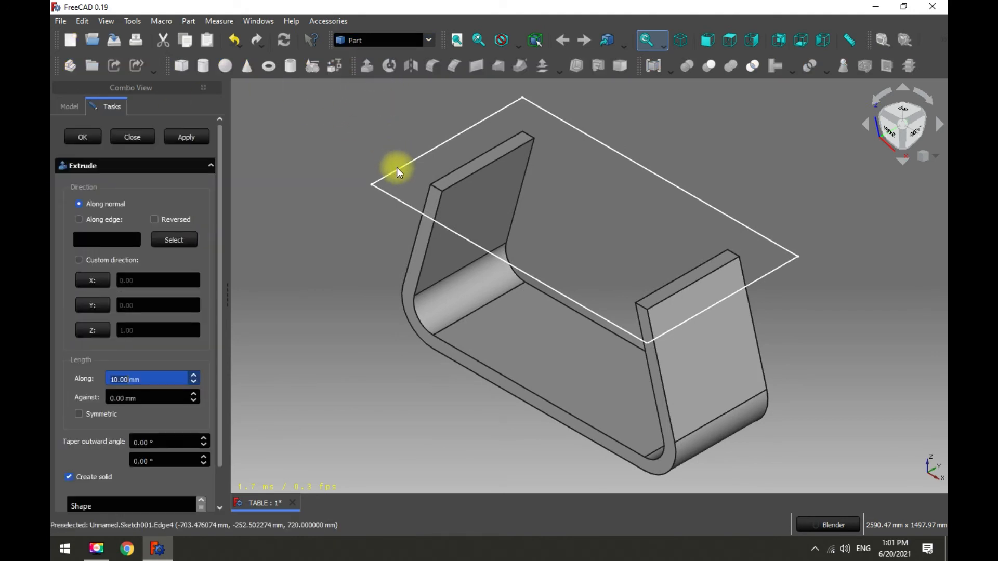
drag(151, 379, 89, 368)
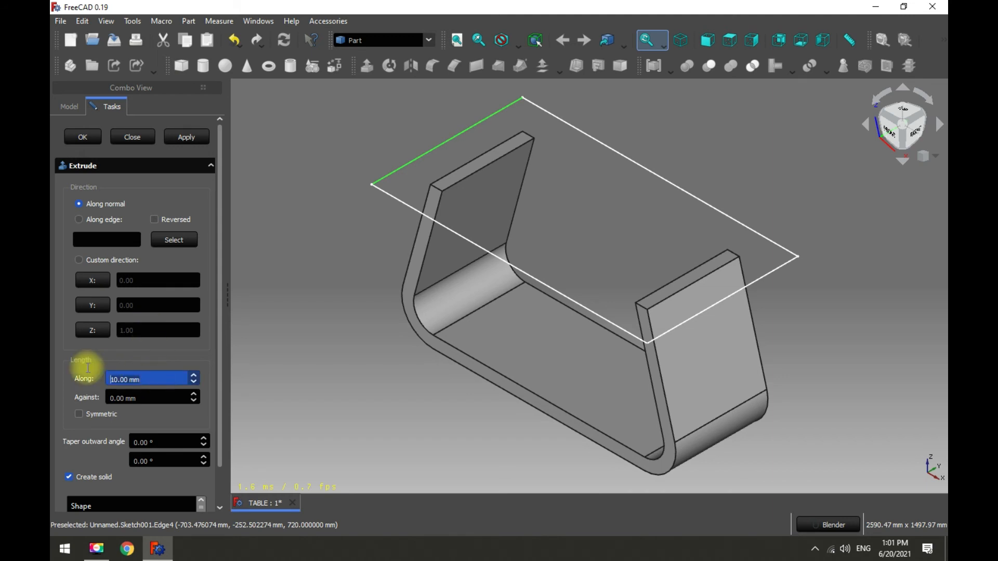
click(83, 140)
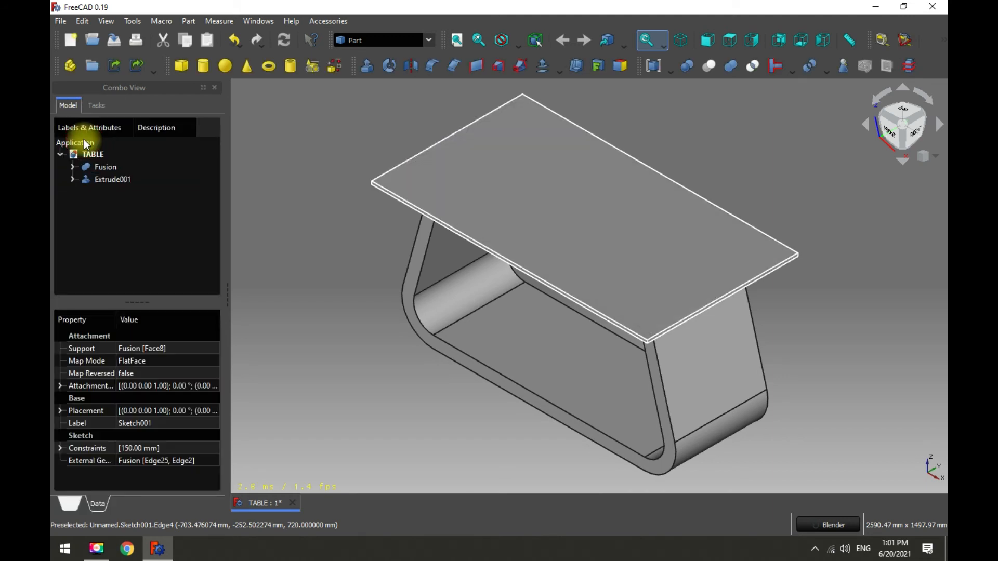
click(278, 217)
scroll(418, 304, down, 2)
click(353, 189)
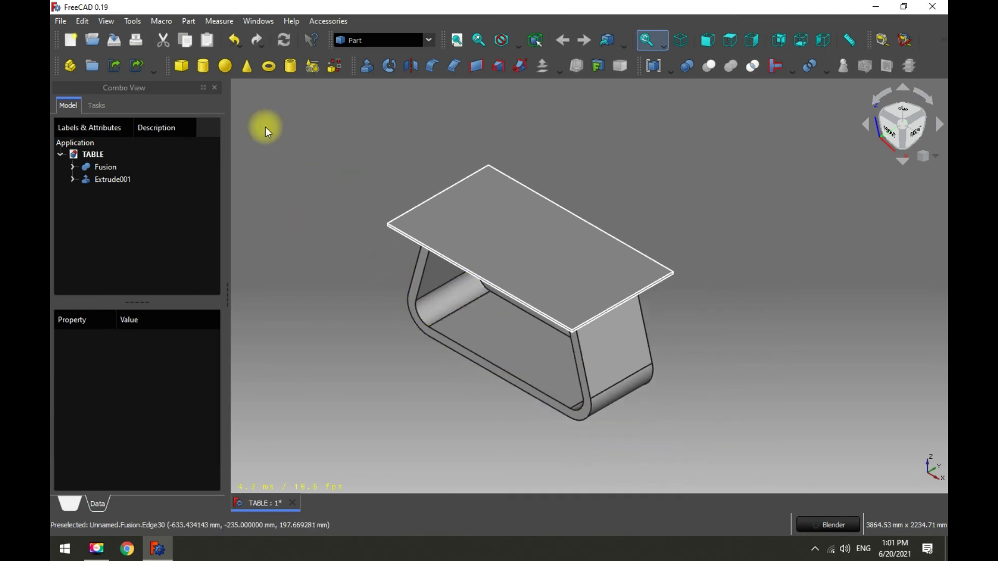
- Save the document and set the line color of the extruded slab on the legs to RGB 25, 25, 25
click(114, 42)
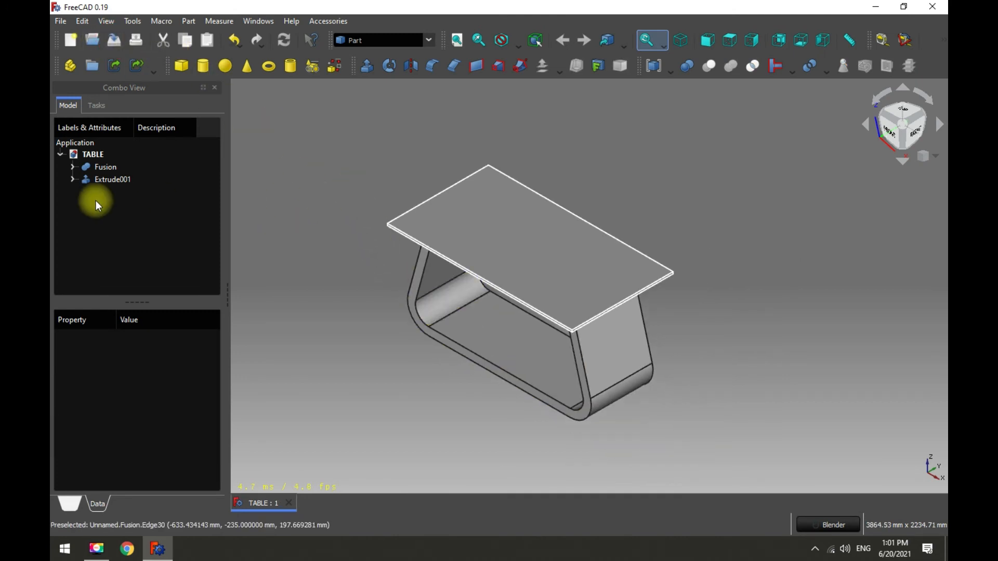
click(93, 179)
drag(214, 406, 217, 479)
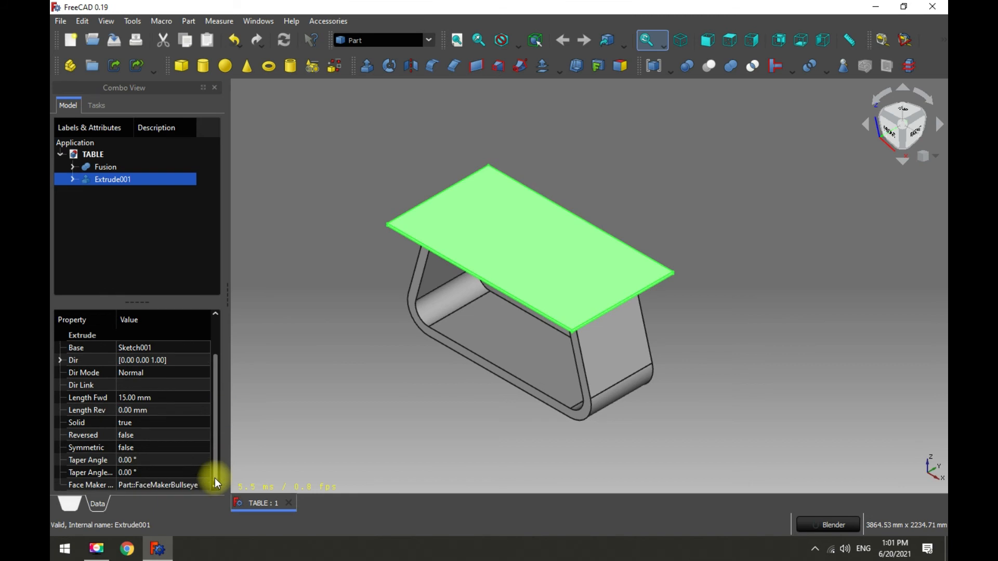
click(72, 504)
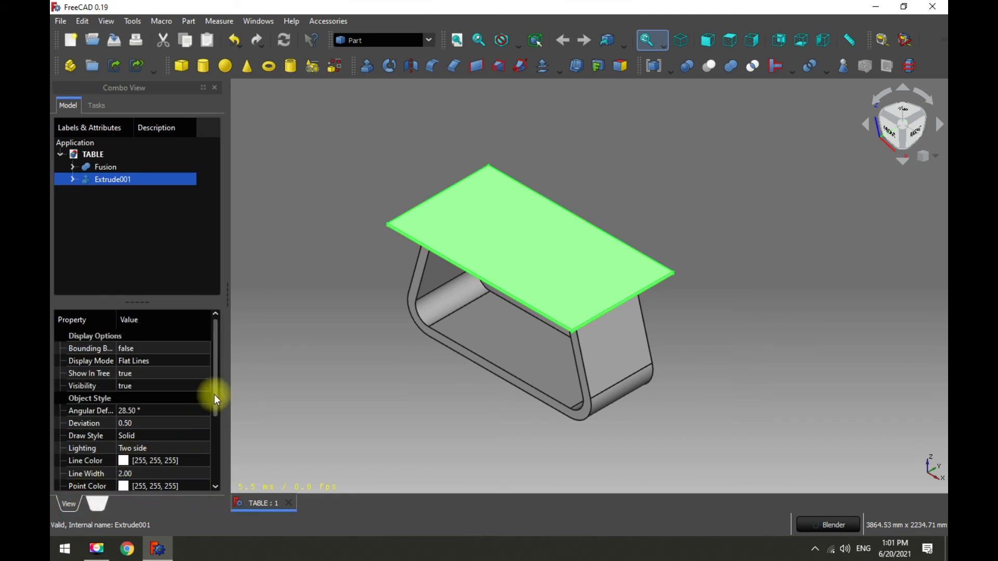
drag(216, 390, 214, 470)
click(125, 372)
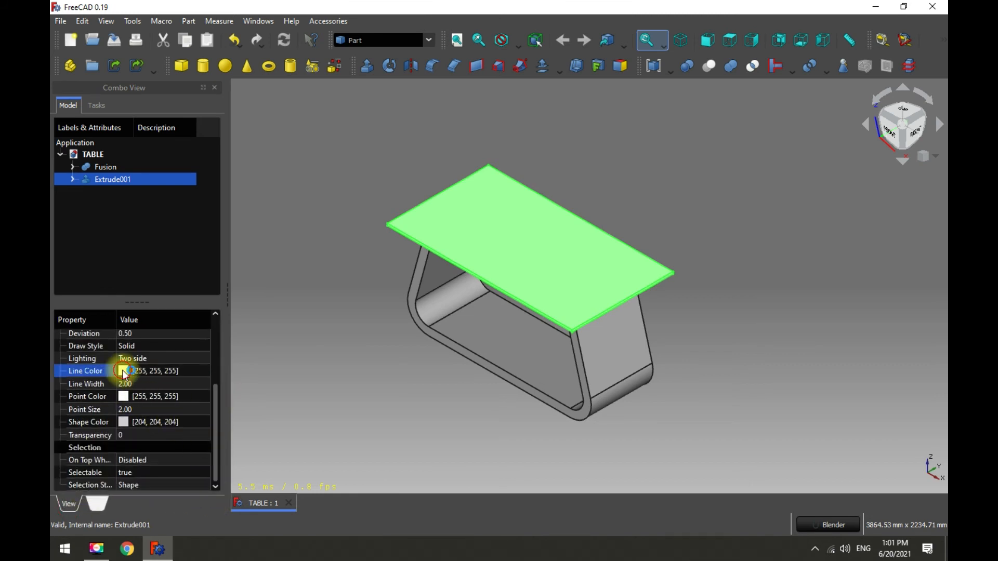
click(178, 373)
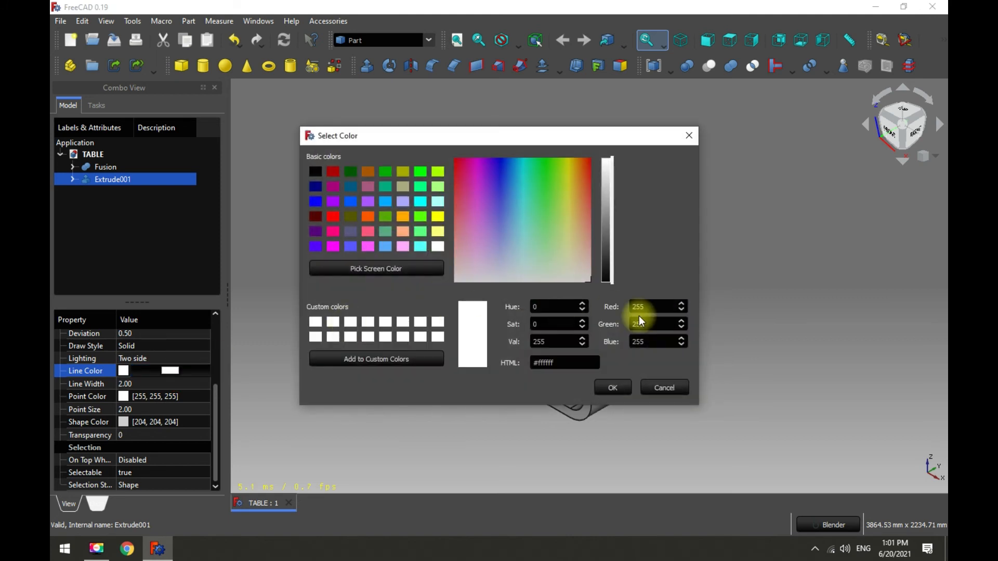
text(25)
key(Tab)
text(25)
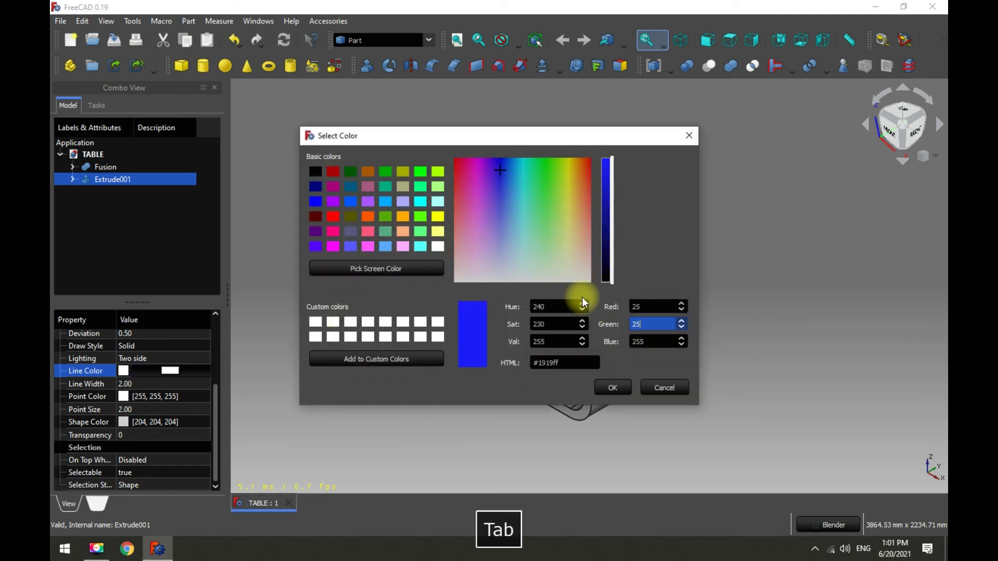
key(Tab)
text(25)
click(613, 388)
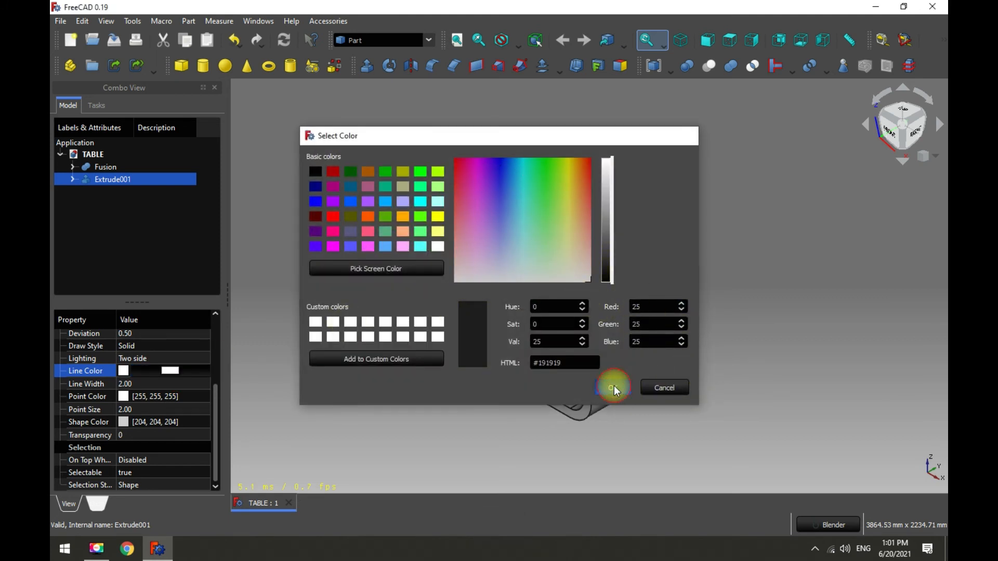
- Set the slab's point color to RGB 25, 25, 25 and clear the selection
click(135, 399)
click(172, 396)
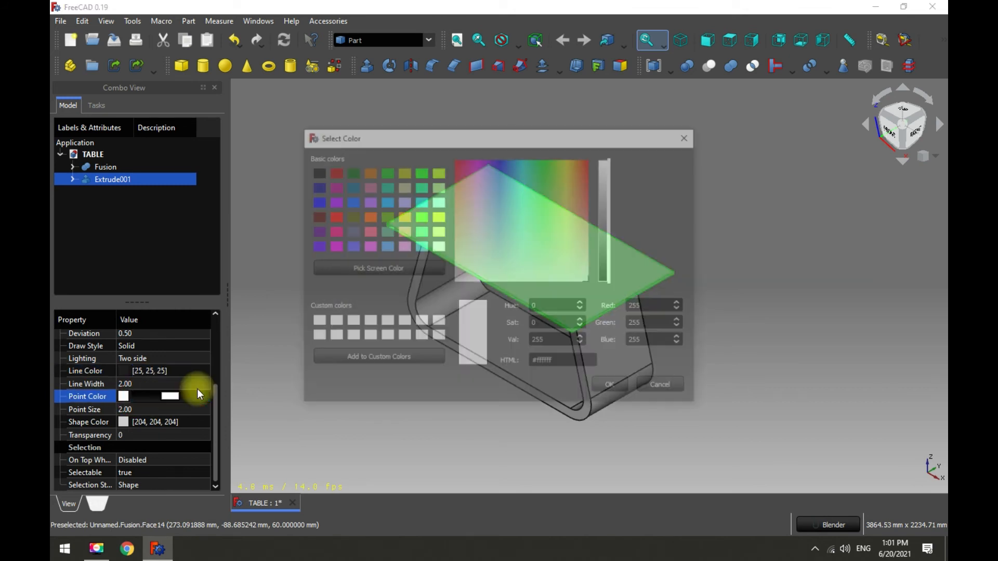
key(Tab)
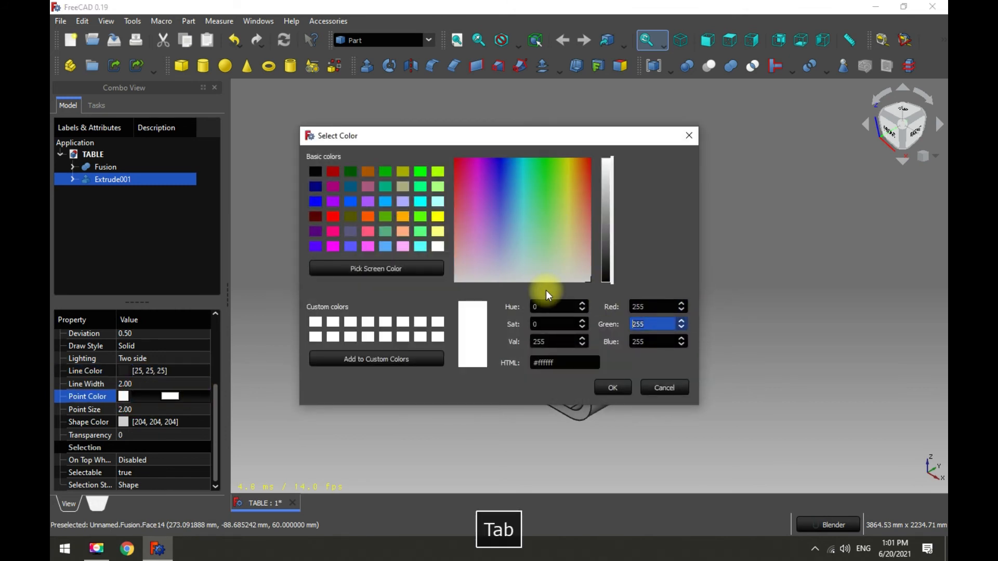
drag(658, 306, 559, 295)
text(25)
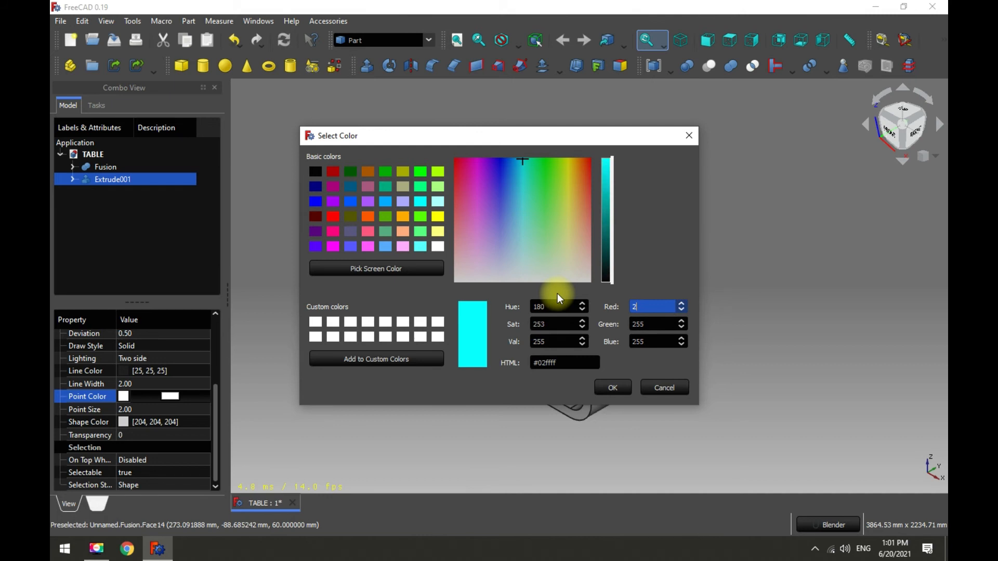
key(Tab)
text(25)
key(Tab)
text(25)
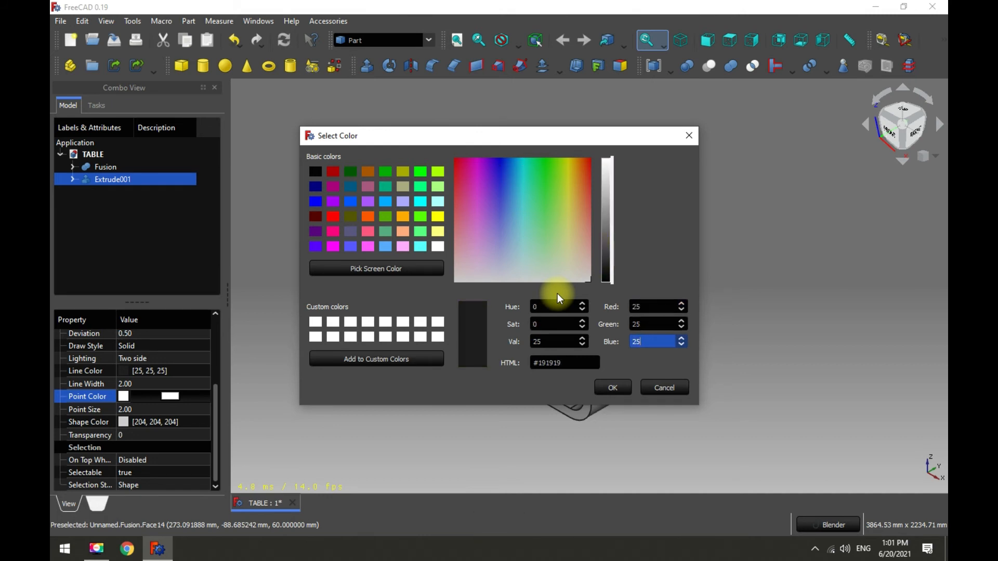
click(610, 388)
click(735, 331)
- Check the table from the front and in a fitted isometric view, and save the document
key(1)
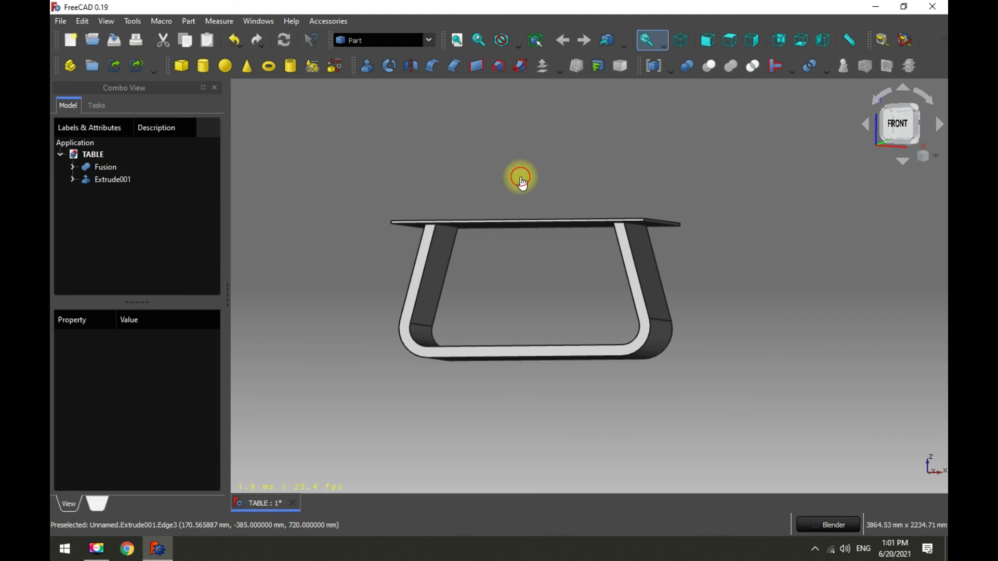
click(456, 39)
click(680, 40)
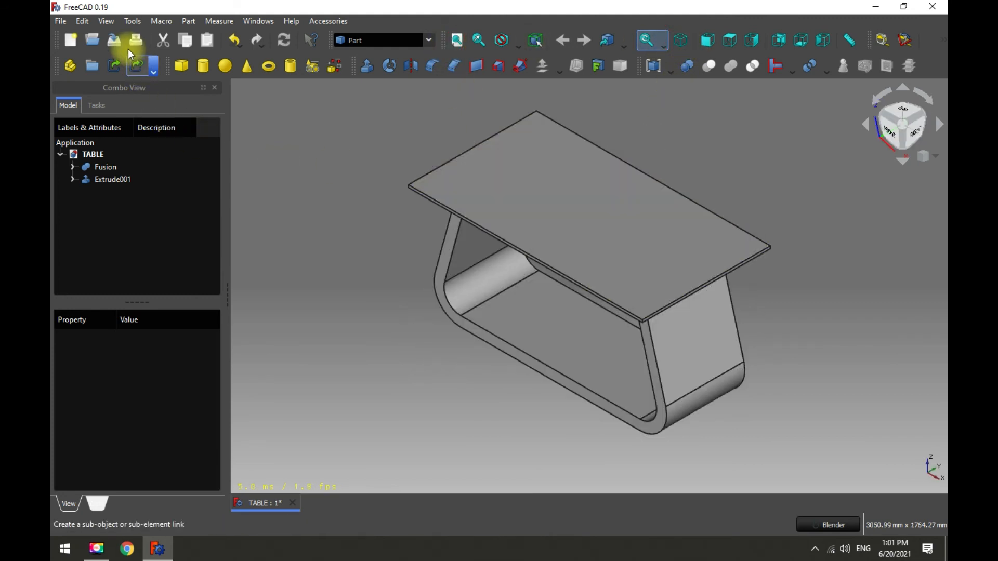
click(116, 39)
- Create a new sketch on the slab's top face in the Sketcher workbench
scroll(729, 306, down, 1)
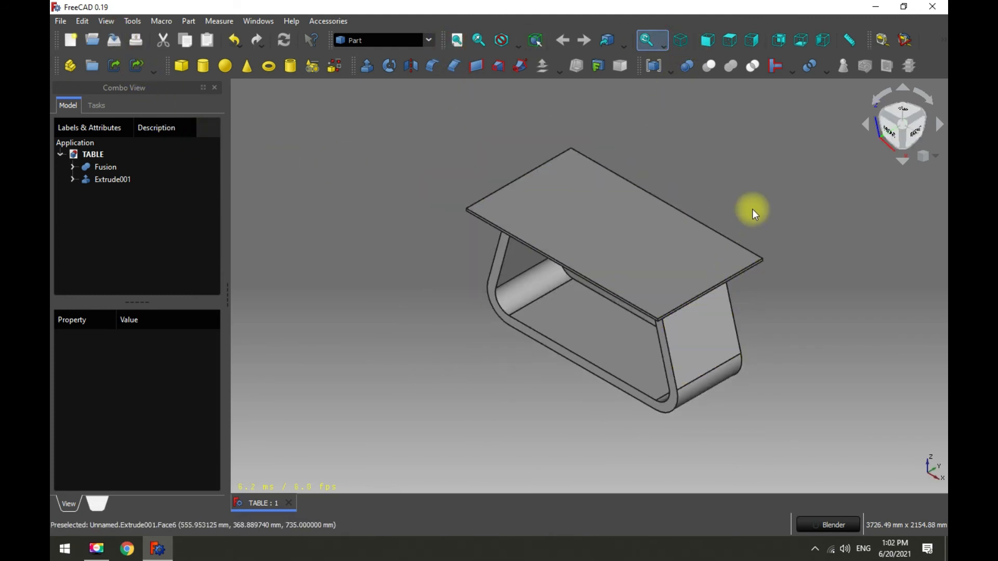
click(633, 221)
click(430, 40)
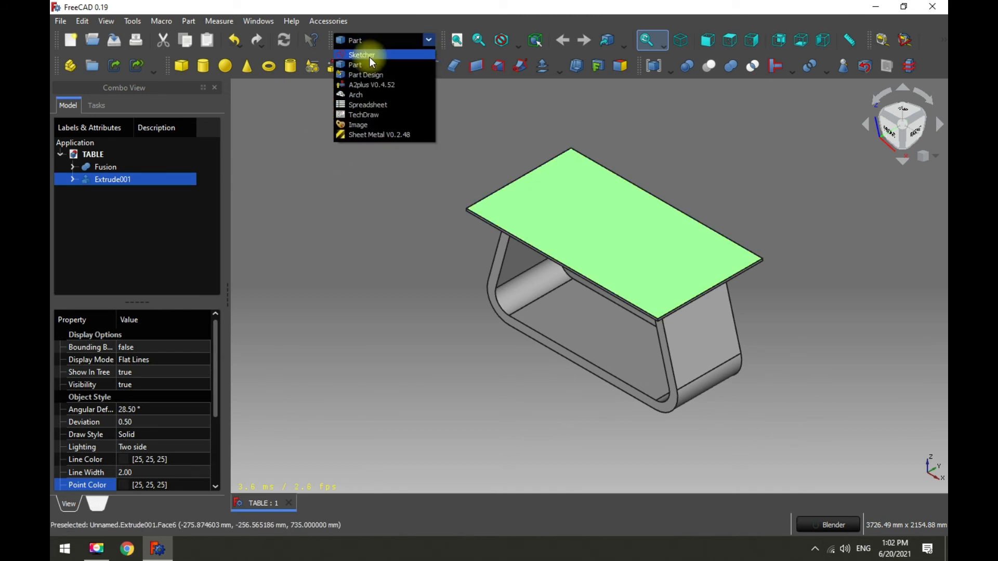
click(361, 55)
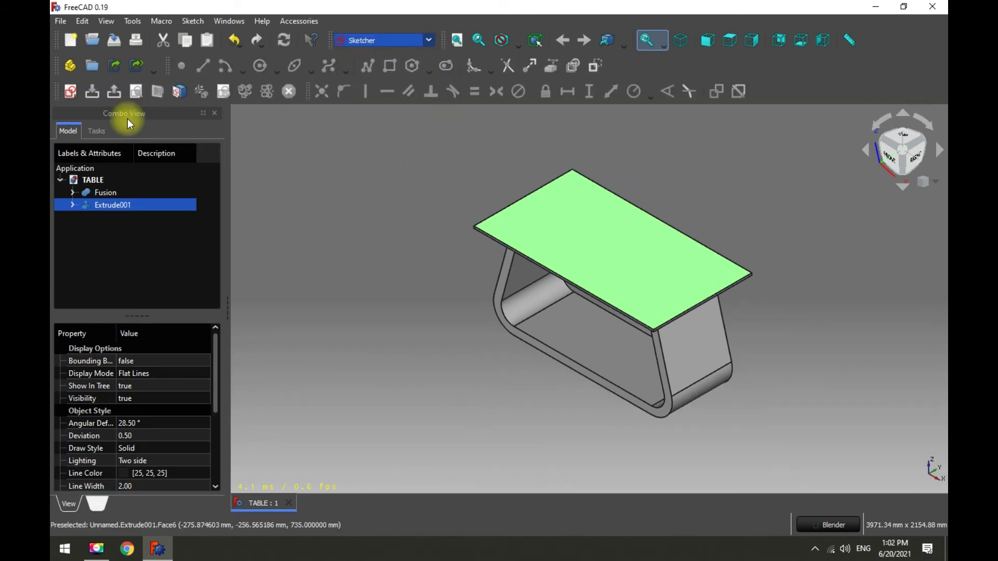
click(71, 94)
click(508, 292)
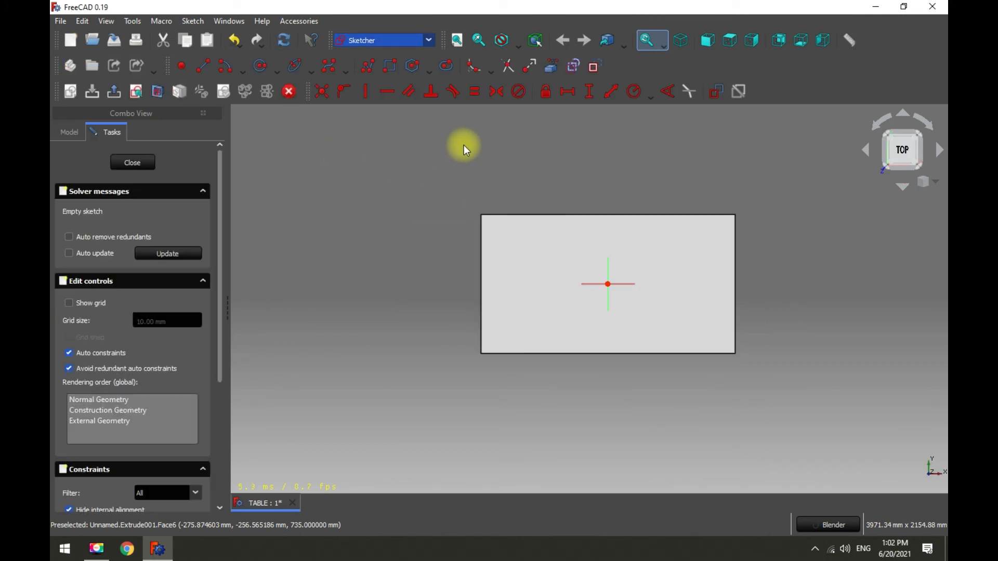
- Sketch a rectangle of about 1,900 by 1,200 mm around the slab's outline
click(391, 66)
click(440, 397)
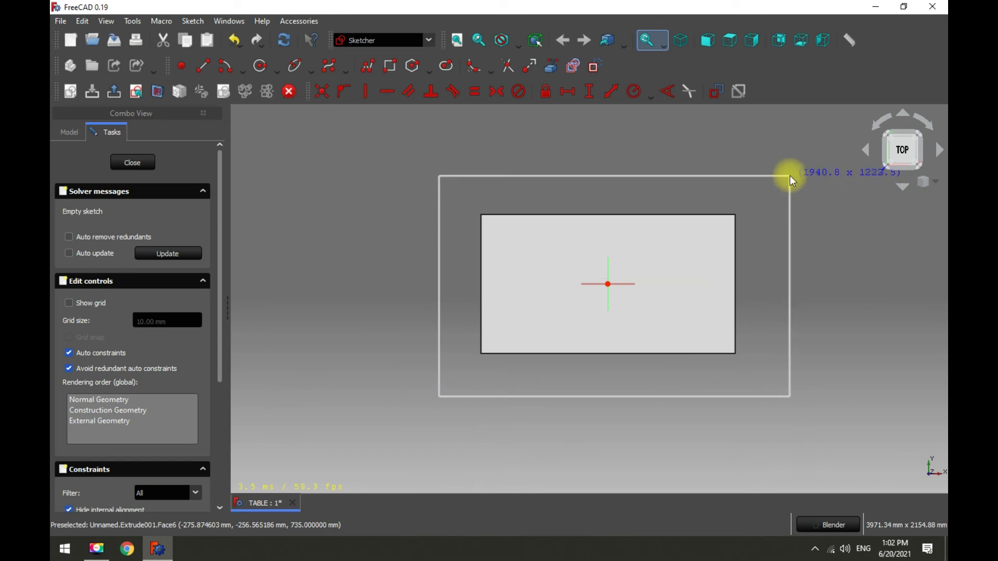
click(786, 175)
key(Escape)
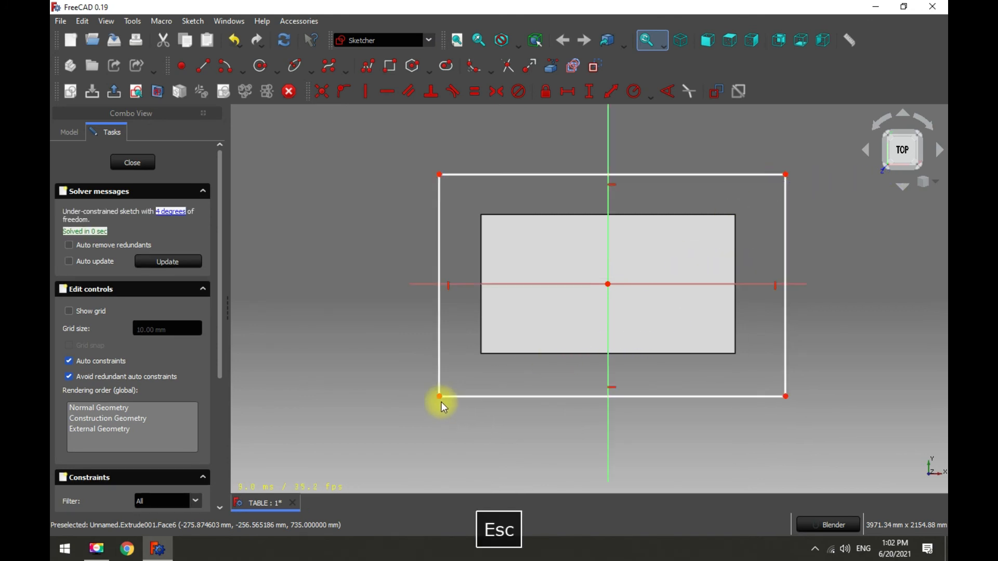
- Constrain two opposite corners of the rectangle symmetrically about the origin, and pull a free corner to reduce the rectangle's height
click(439, 397)
click(785, 174)
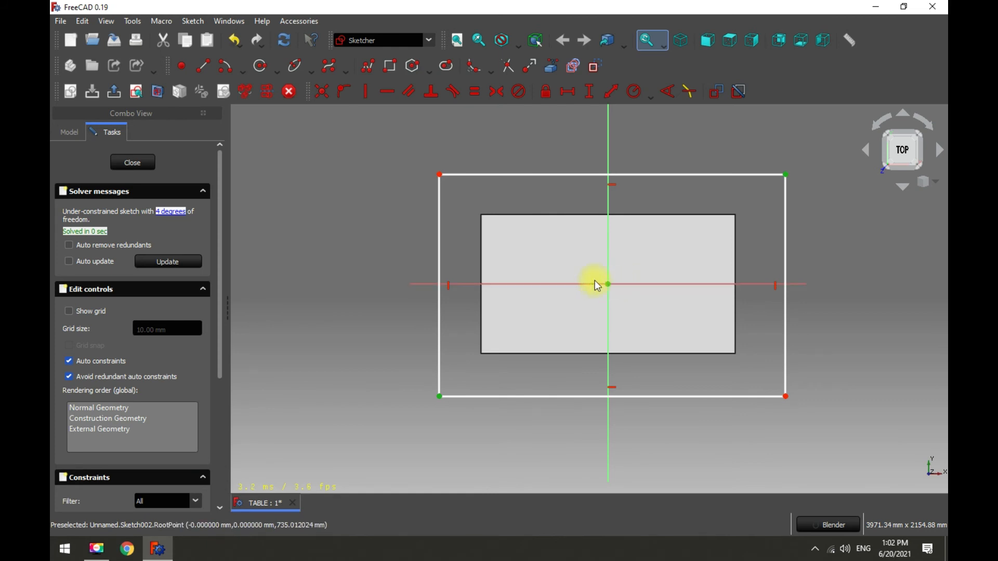
click(497, 91)
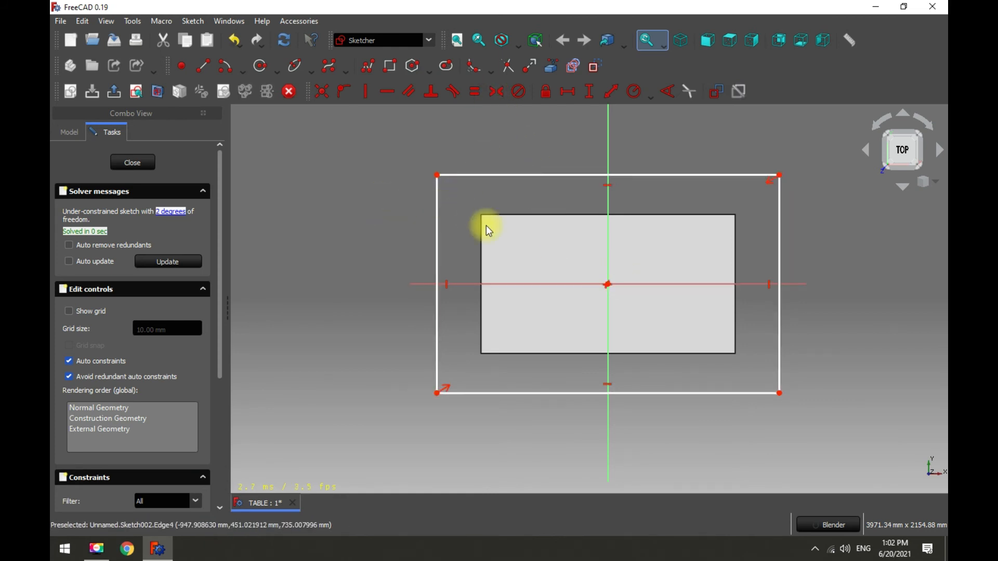
mouse_move(437, 176)
mouse_down()
mouse_move(458, 194)
mouse_move(434, 189)
mouse_up()
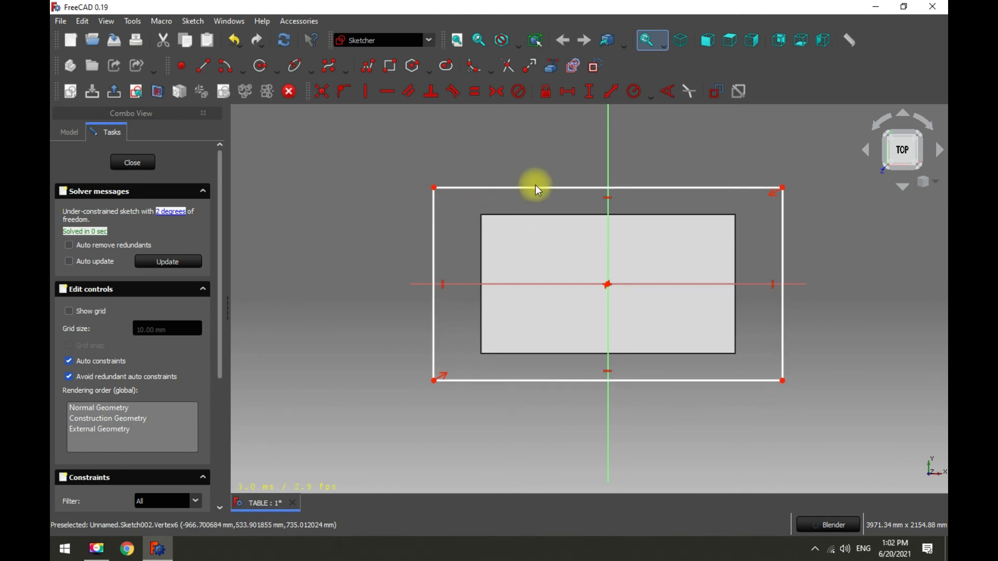
- Constrain the rectangle's vertical side to a length of 1,000 mm
click(436, 232)
click(590, 92)
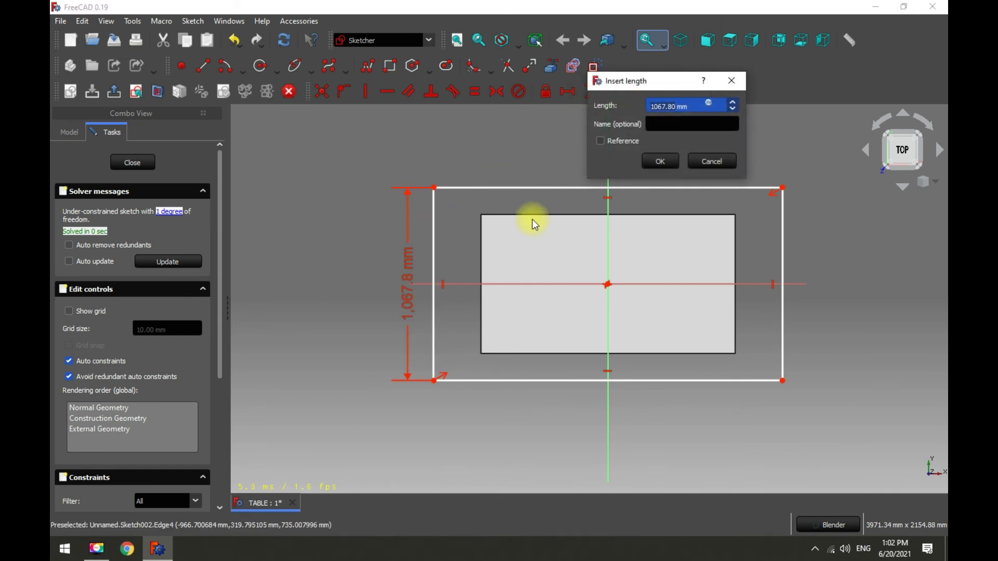
text(1,000)
key(Return)
- Constrain the rectangle's horizontal side to a length of 2,000 mm
click(545, 194)
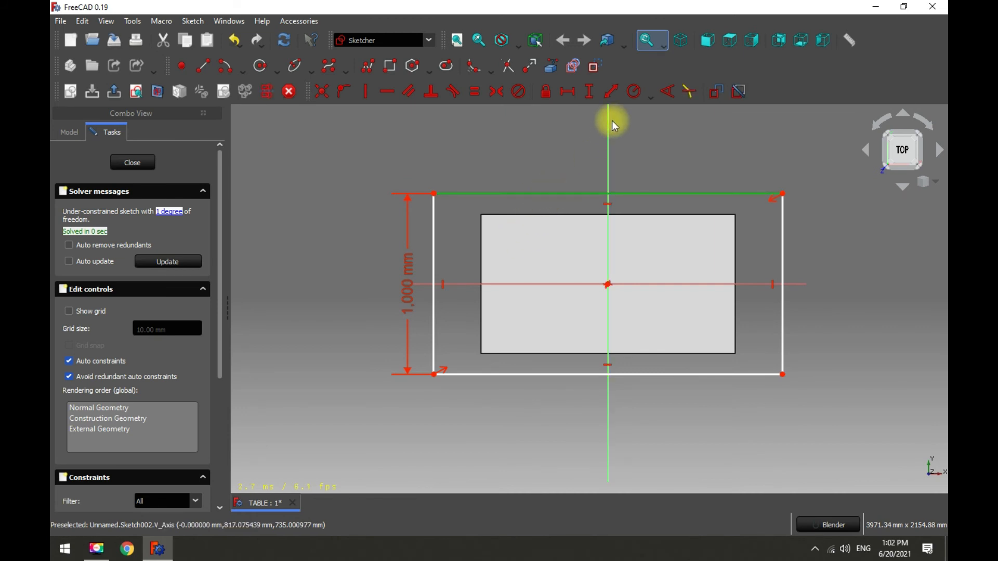
click(573, 95)
text(200)
text(0)
key(Return)
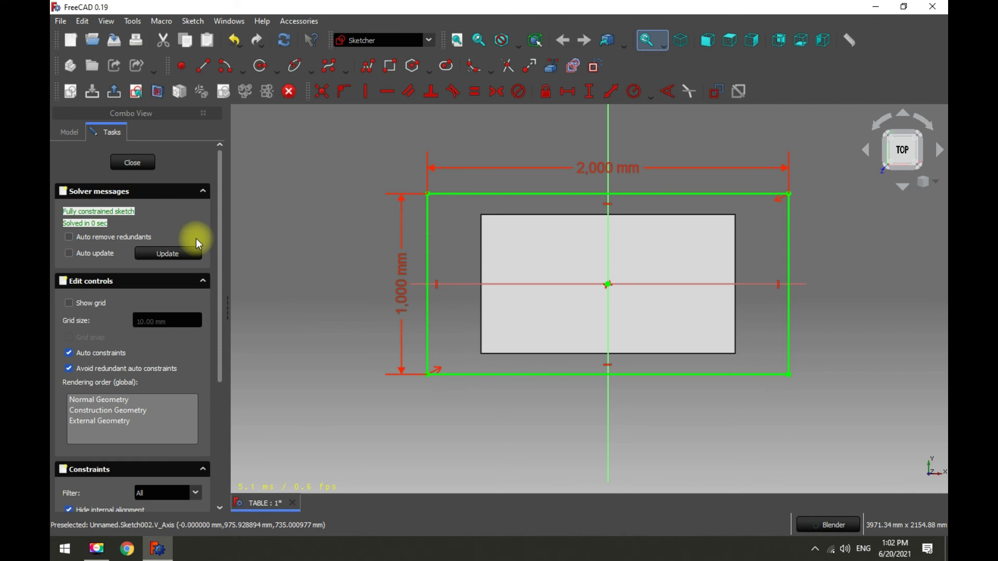
- Close the rectangle sketch and save the document
click(132, 162)
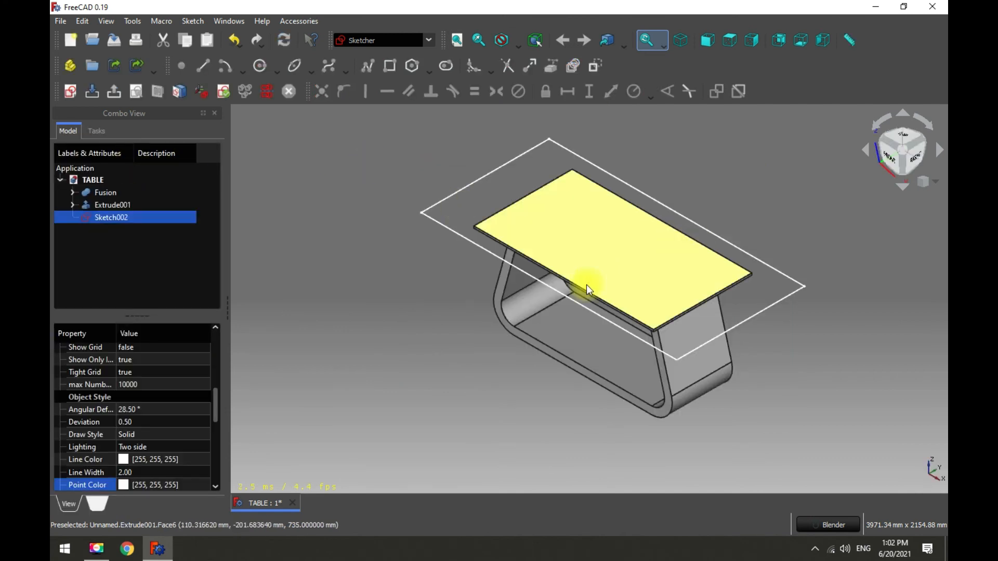
scroll(587, 318, down, 2)
scroll(733, 227, up, 1)
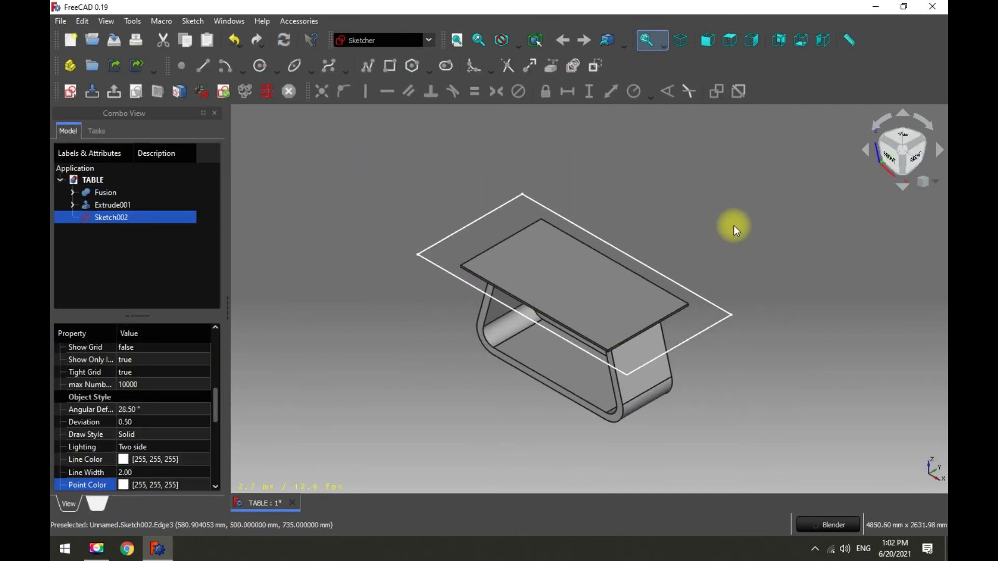
click(114, 40)
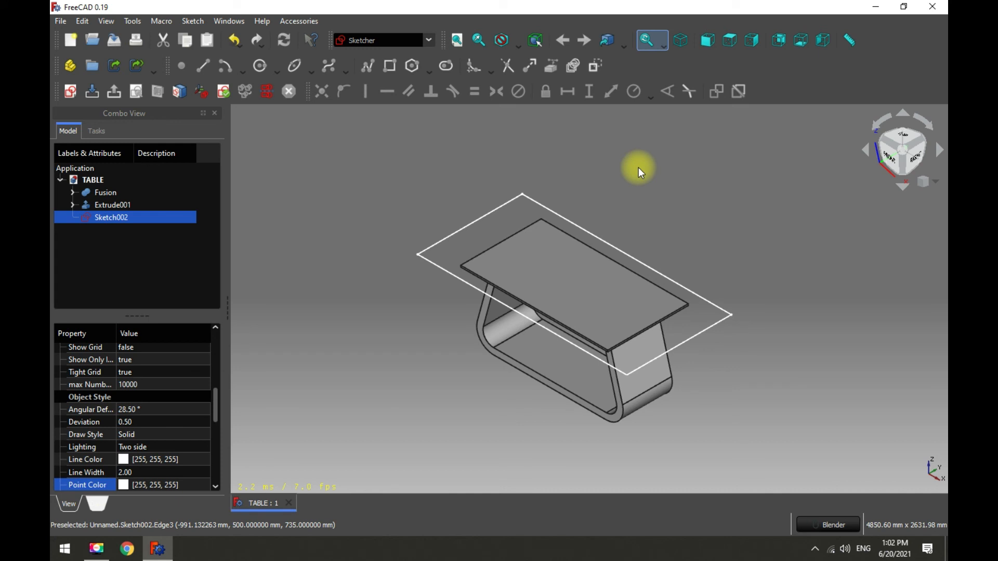
- Extrude the rectangle sketch 40 mm along its normal into a solid with the Part workbench, and clear the selection
click(429, 40)
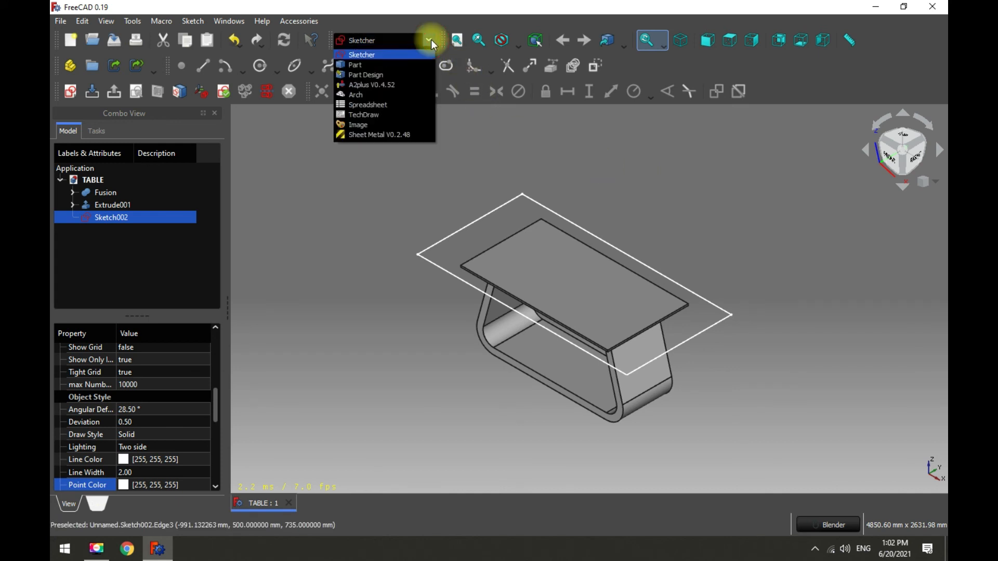
click(368, 68)
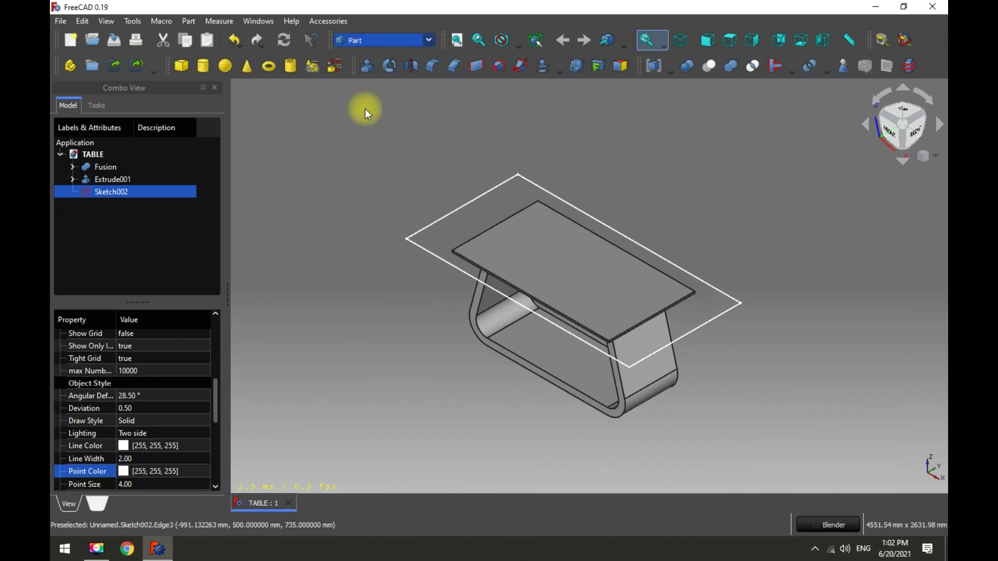
click(367, 66)
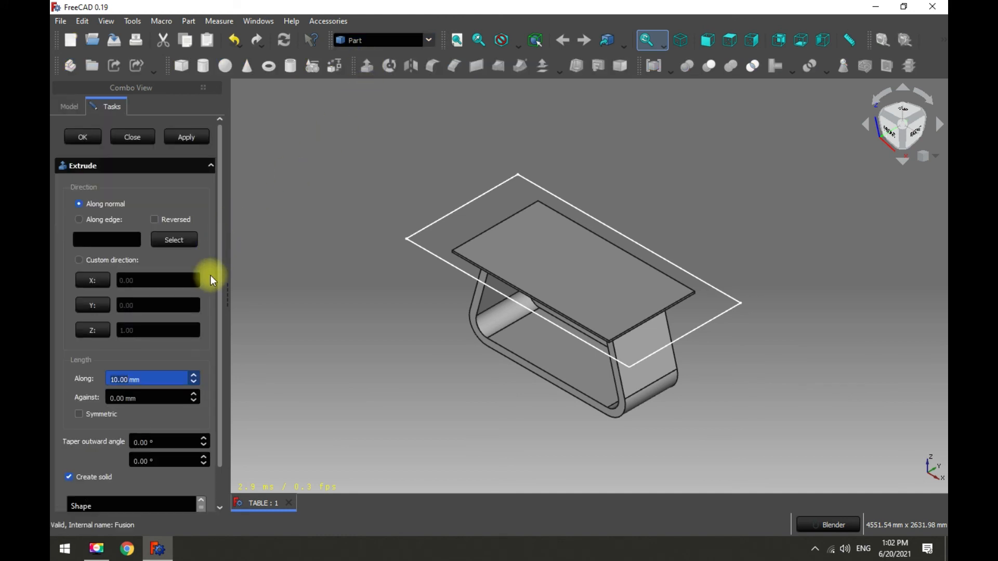
text(40)
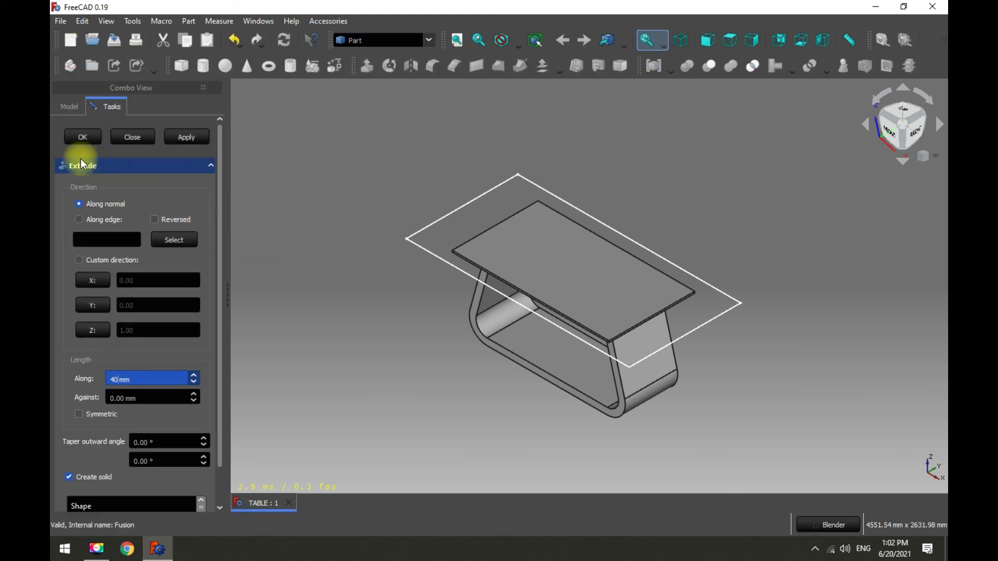
click(83, 137)
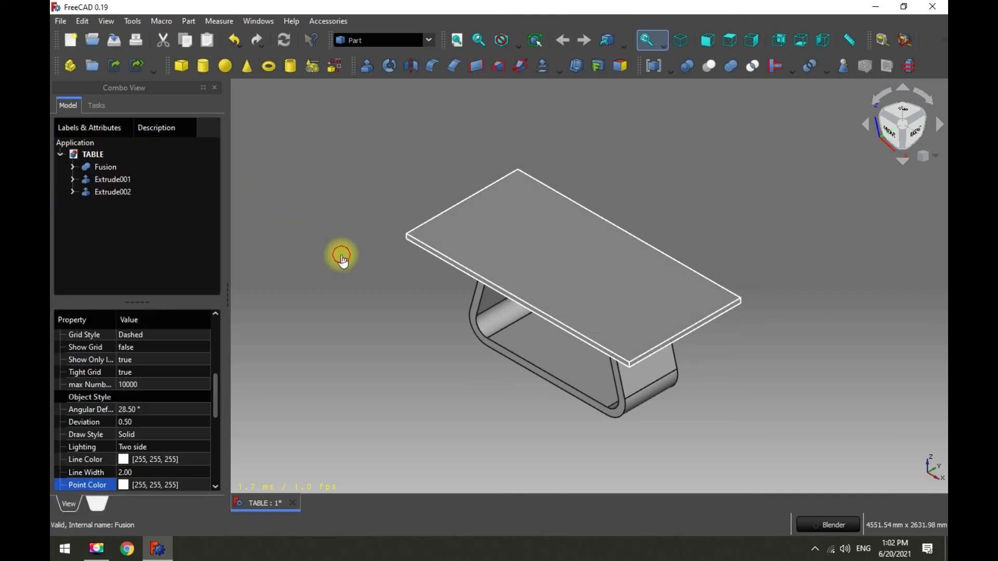
click(342, 257)
- Save the document and inspect the underside of the tabletop where the slab and legs meet
click(115, 41)
middle_drag(450, 326, 560, 234)
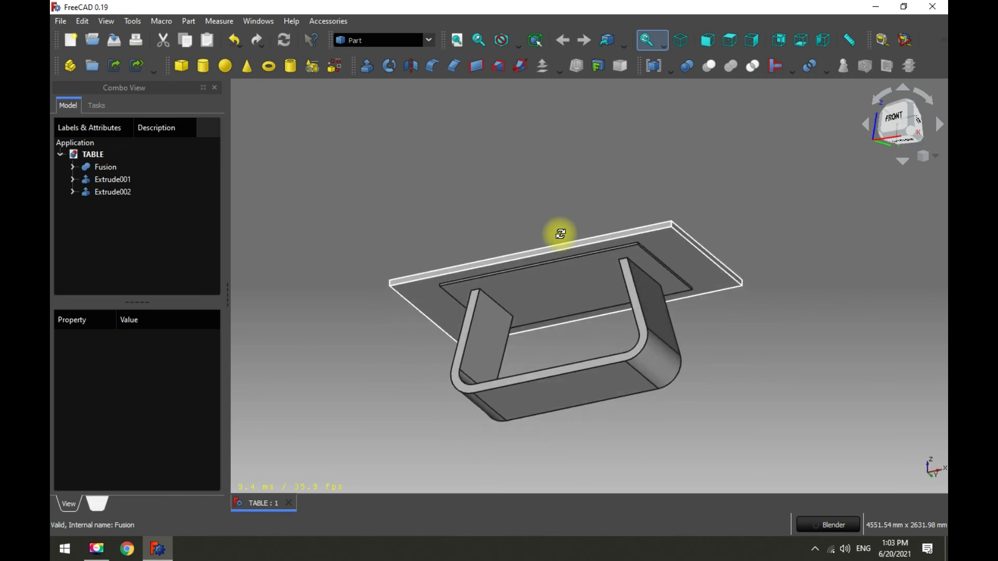
scroll(442, 216, up, 3)
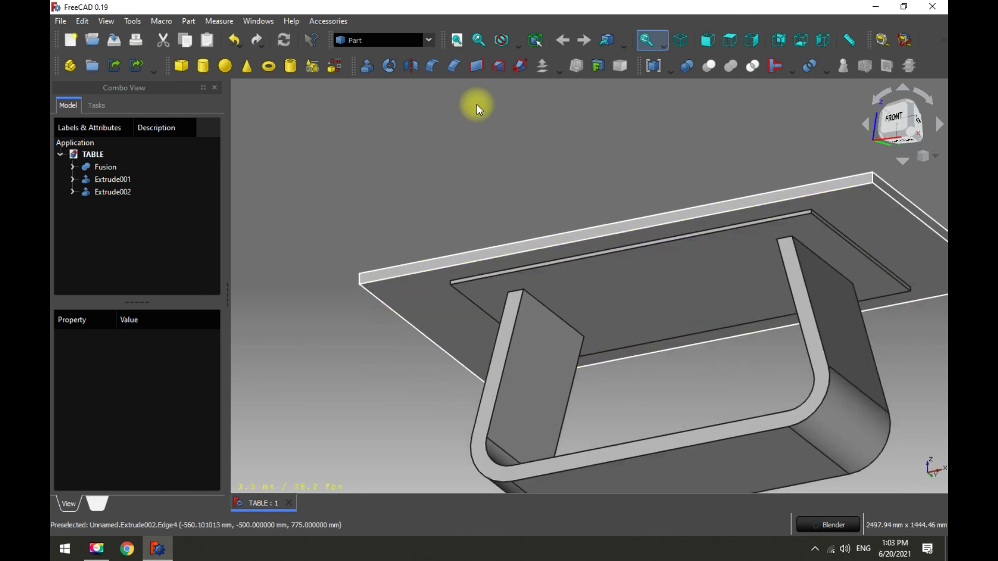
click(452, 66)
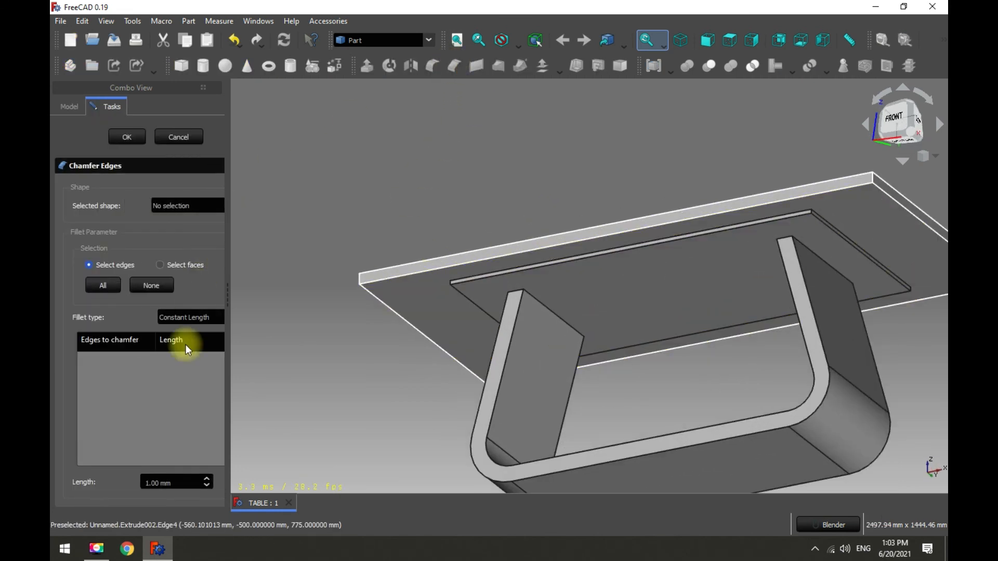
key(Escape)
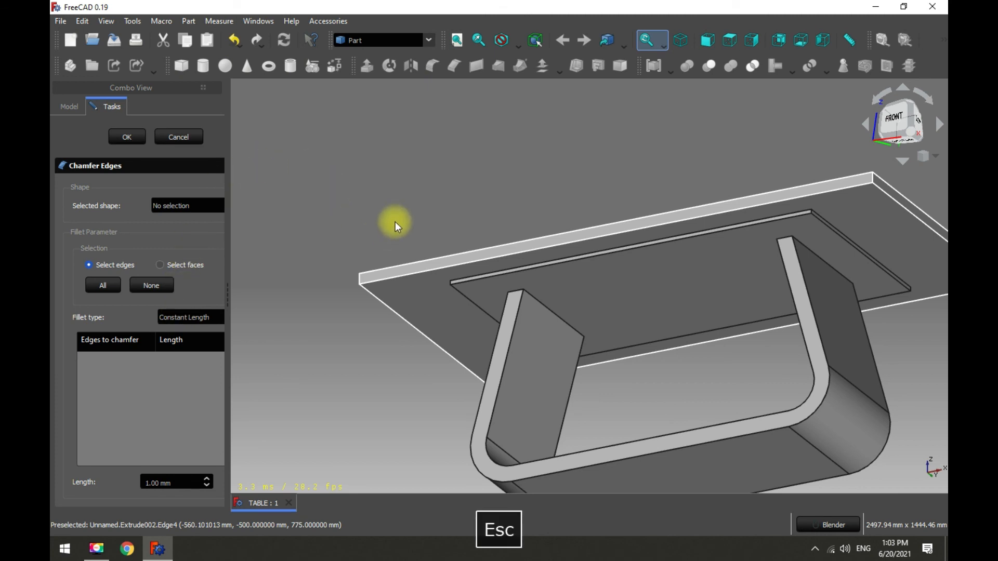
click(175, 138)
- Chamfer the four underside edges of the tabletop with a constant length of 35 mm, and clear the selection
click(111, 191)
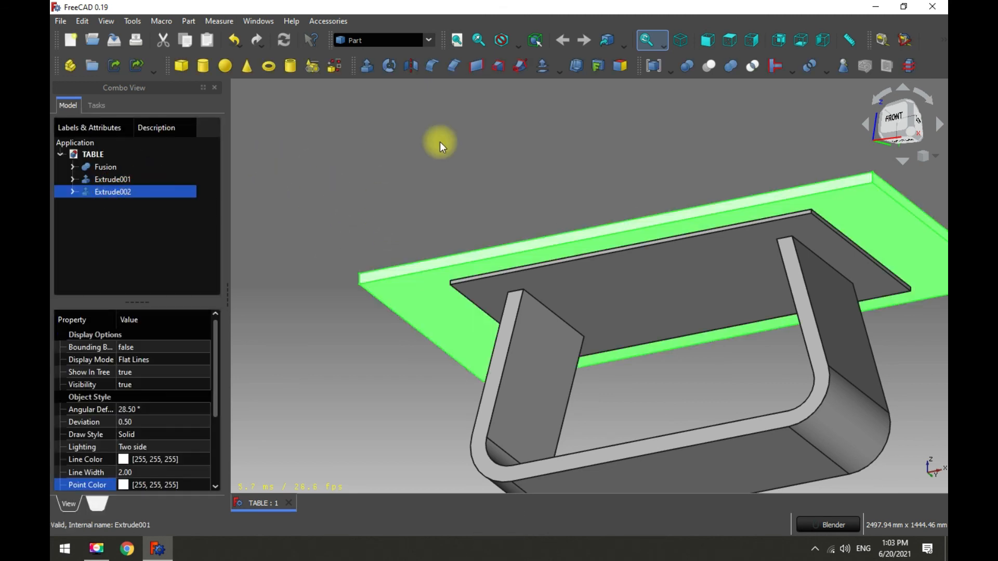
click(454, 66)
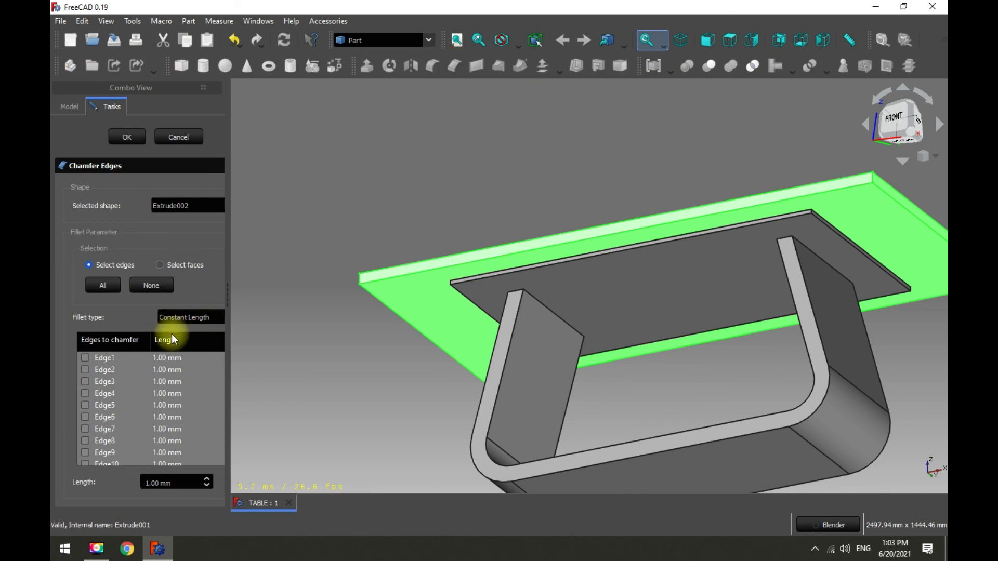
double_click(176, 482)
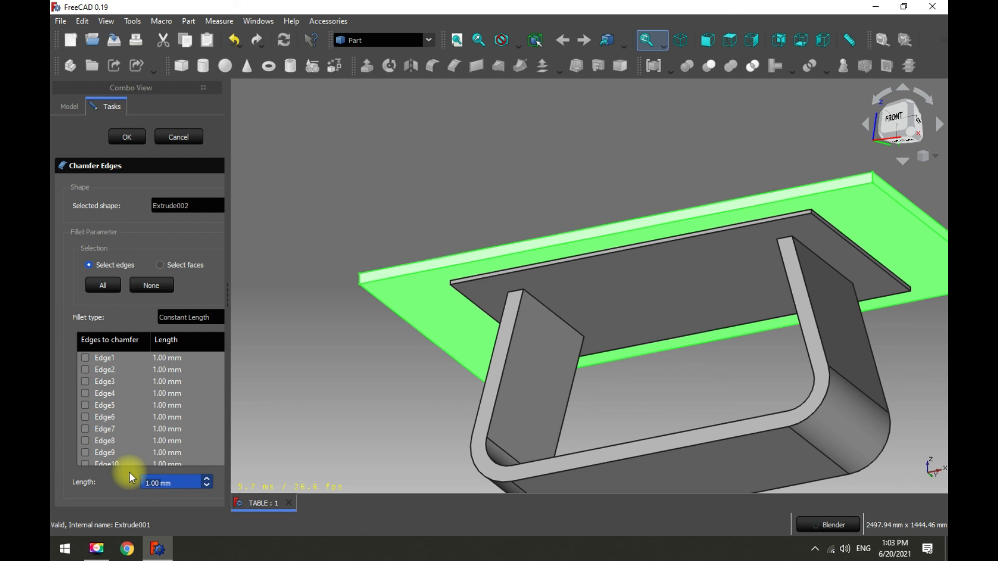
text(35)
click(408, 274)
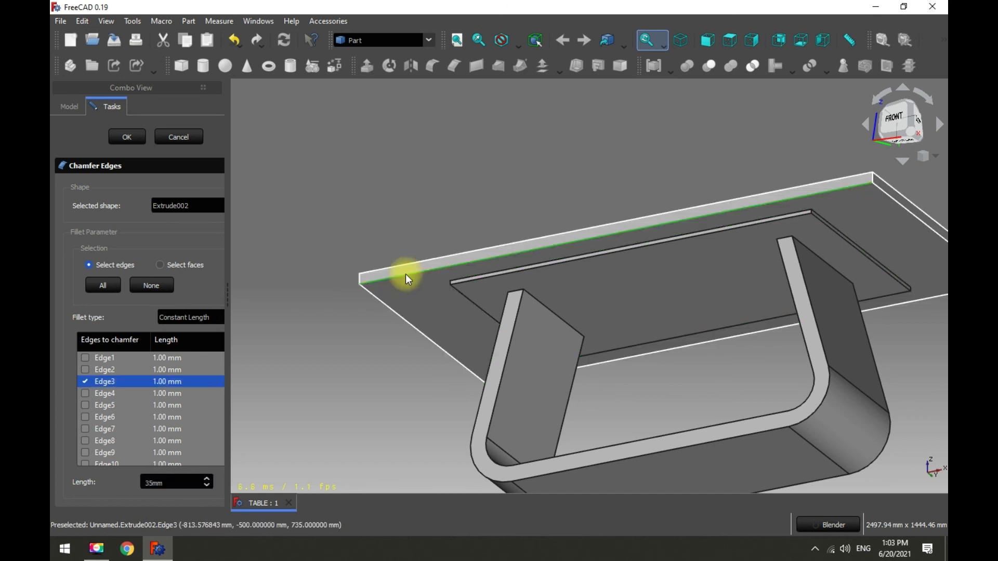
click(395, 317)
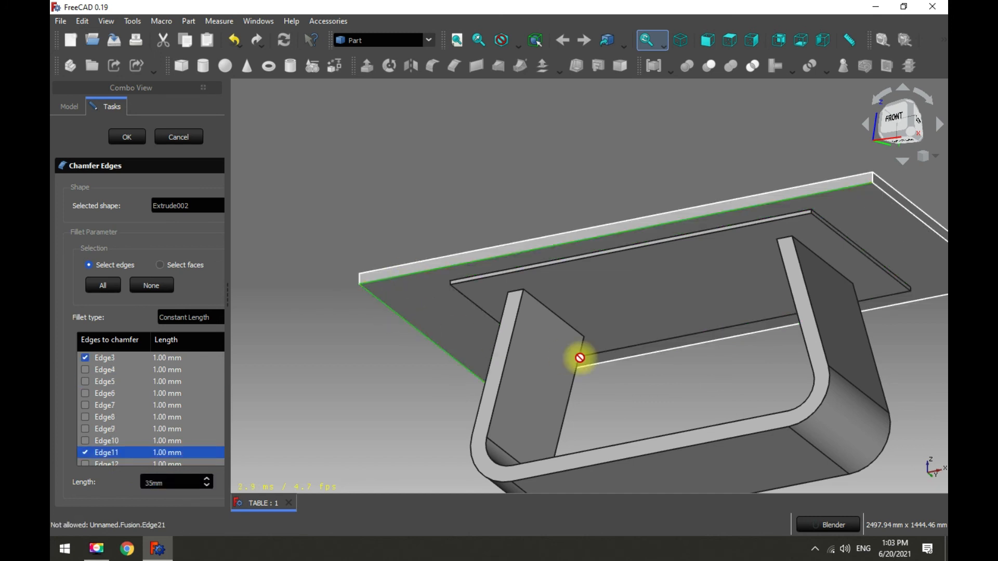
click(631, 358)
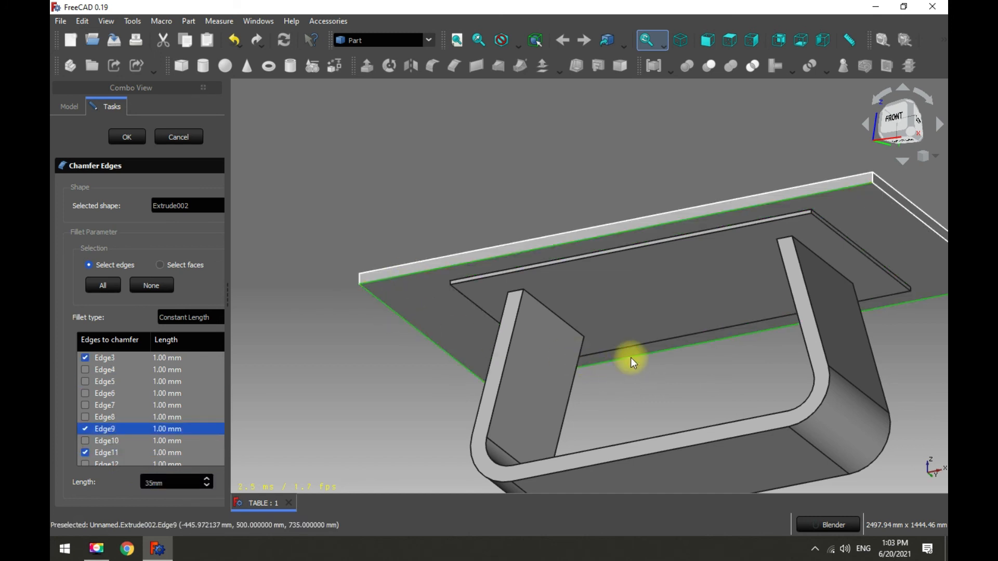
scroll(631, 357, down, 1)
click(858, 238)
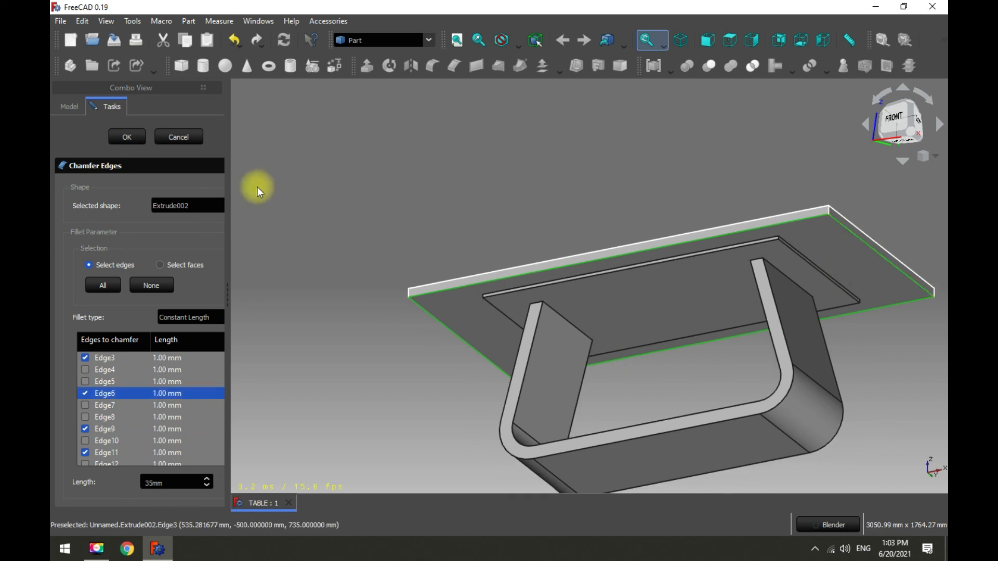
click(164, 482)
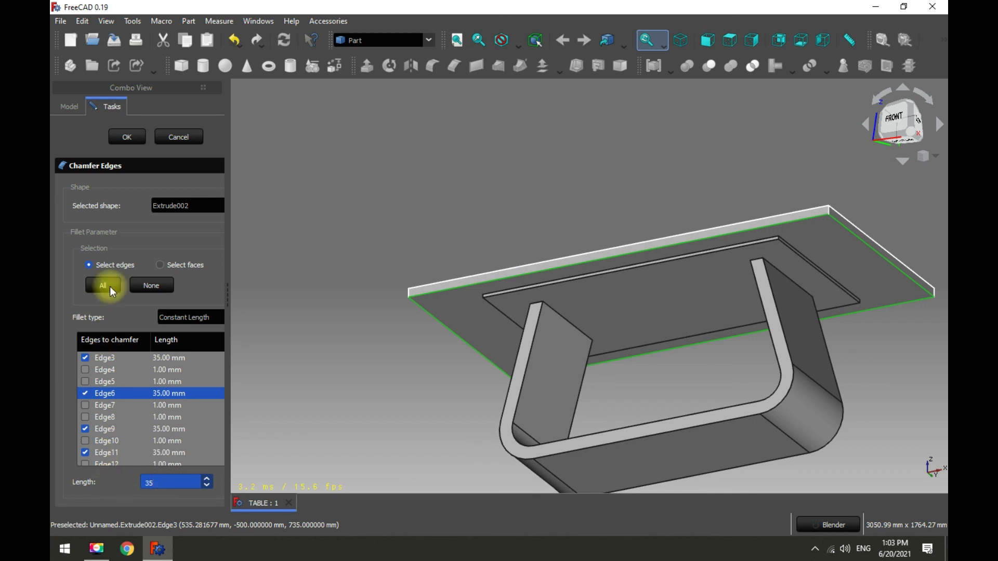
click(128, 138)
click(595, 230)
- Set the line color of the chamfered tabletop to RGB 25, 25, 25
click(457, 41)
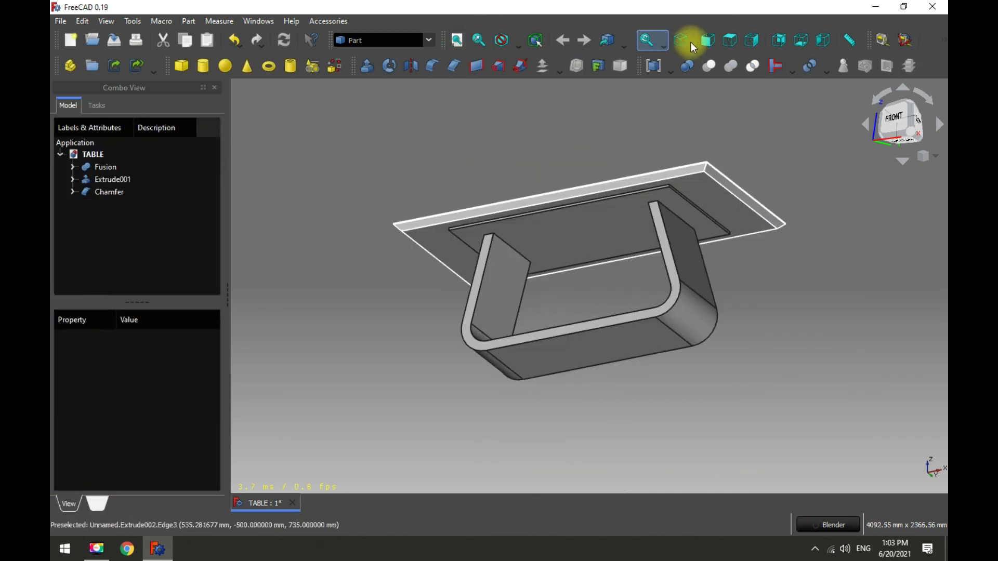
click(681, 41)
click(102, 193)
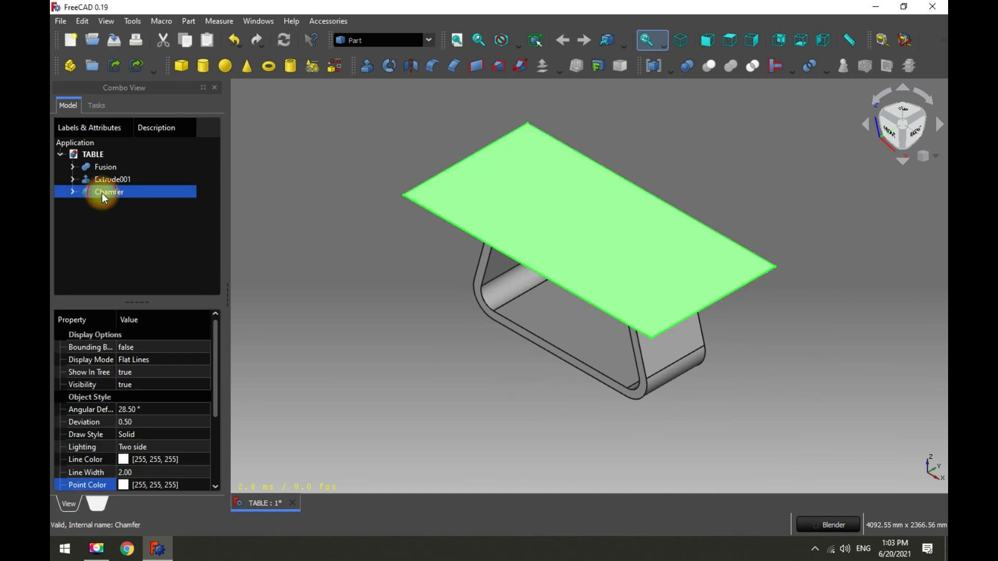
click(122, 461)
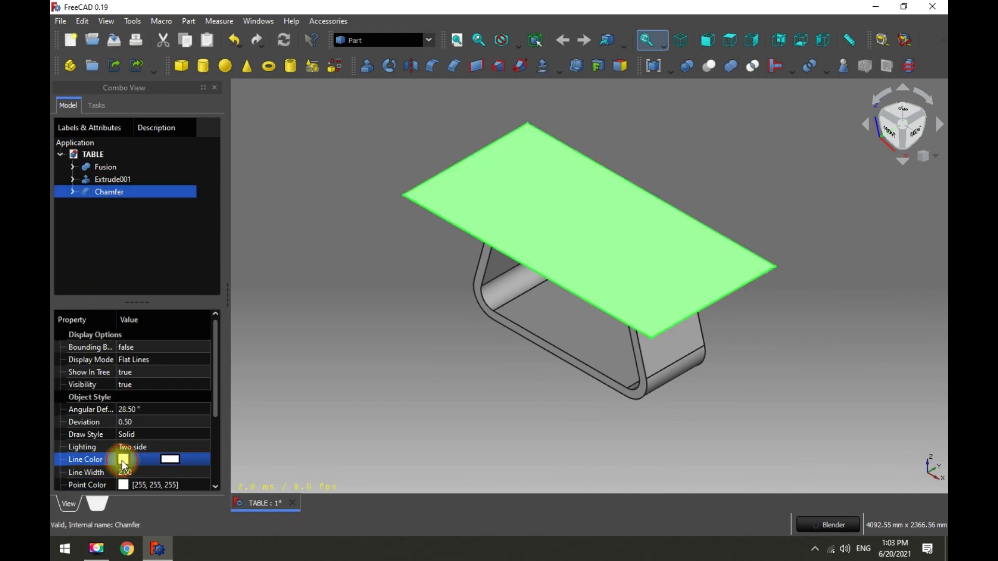
click(171, 459)
drag(658, 308, 608, 302)
text(25)
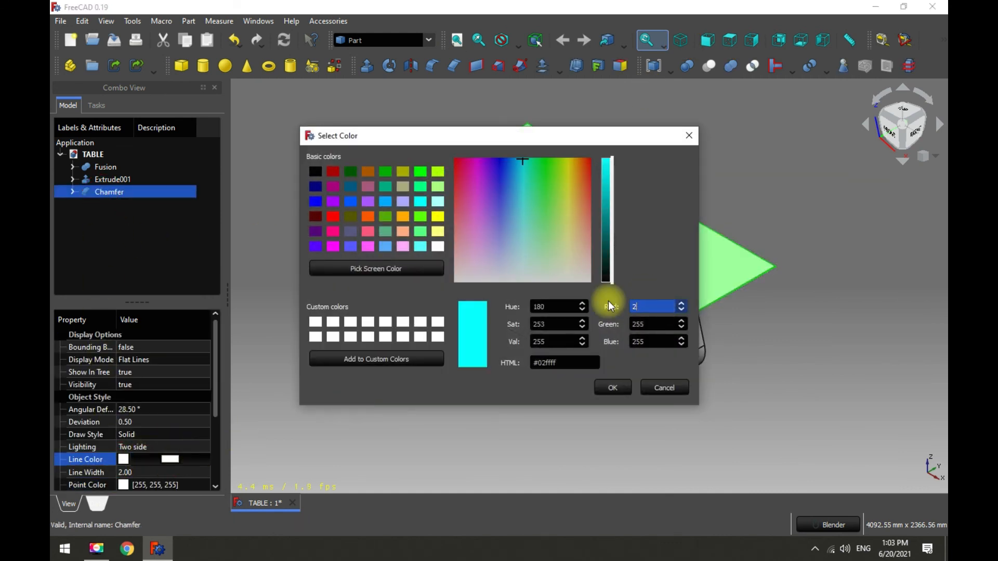
key(Tab)
text(25)
click(628, 391)
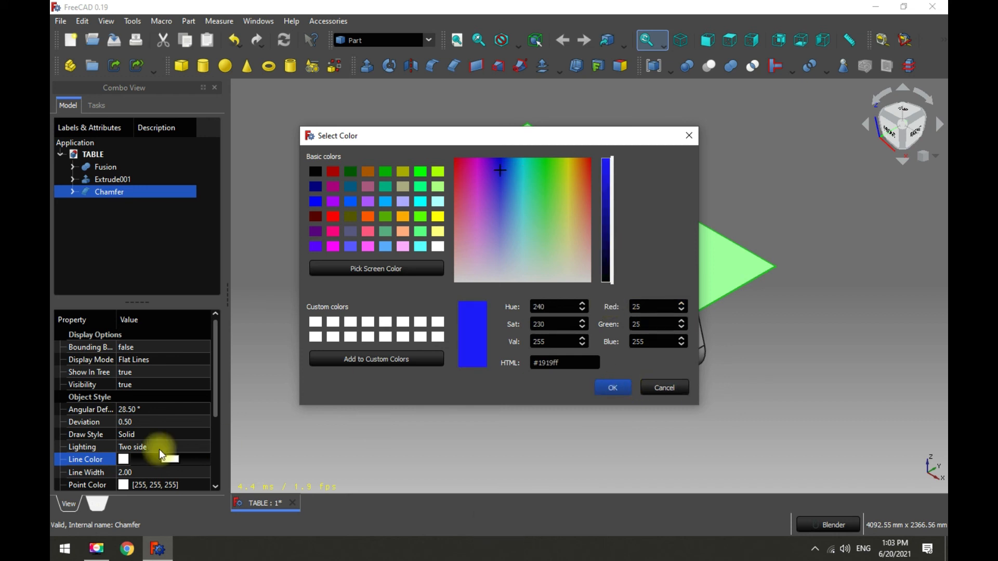
drag(656, 341, 564, 329)
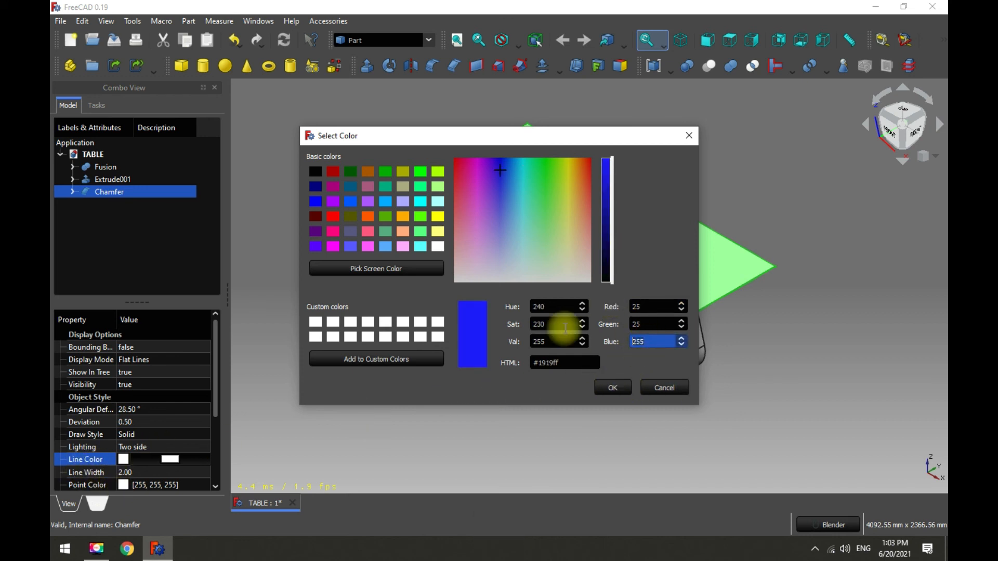
text(25)
click(613, 388)
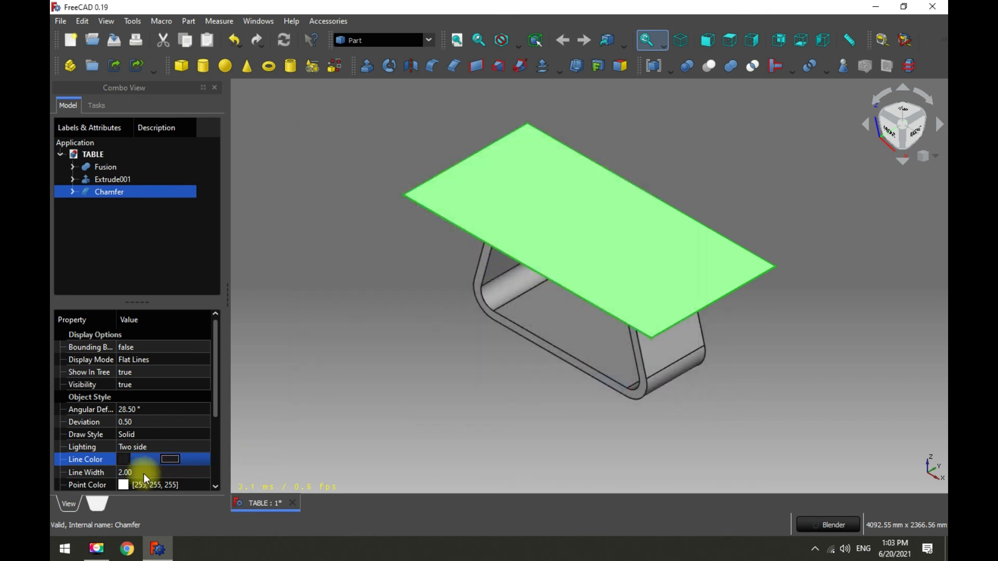
- Set the point color of the chamfered tabletop to RGB 25, 25, 25
click(119, 483)
click(171, 485)
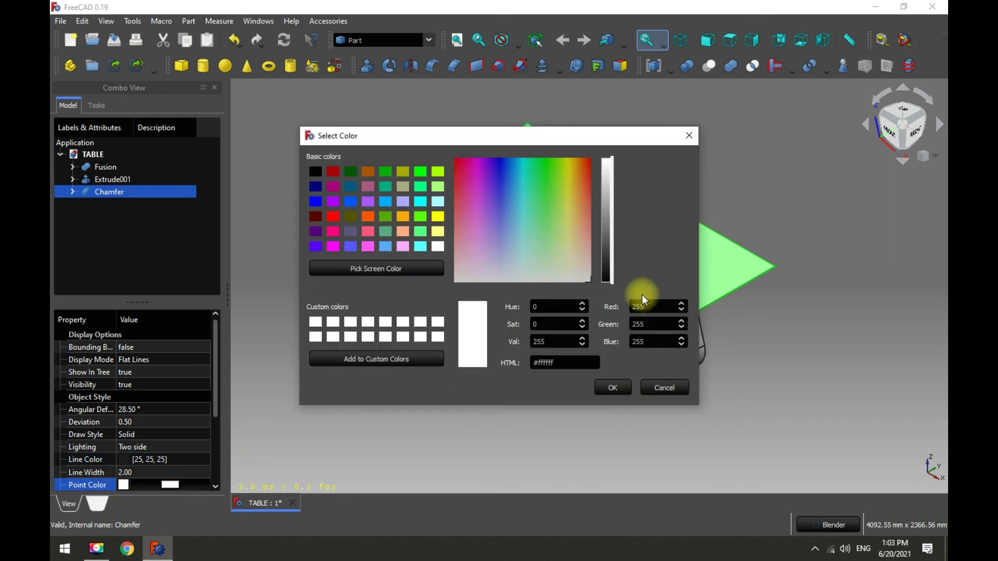
drag(656, 307, 606, 297)
text(25)
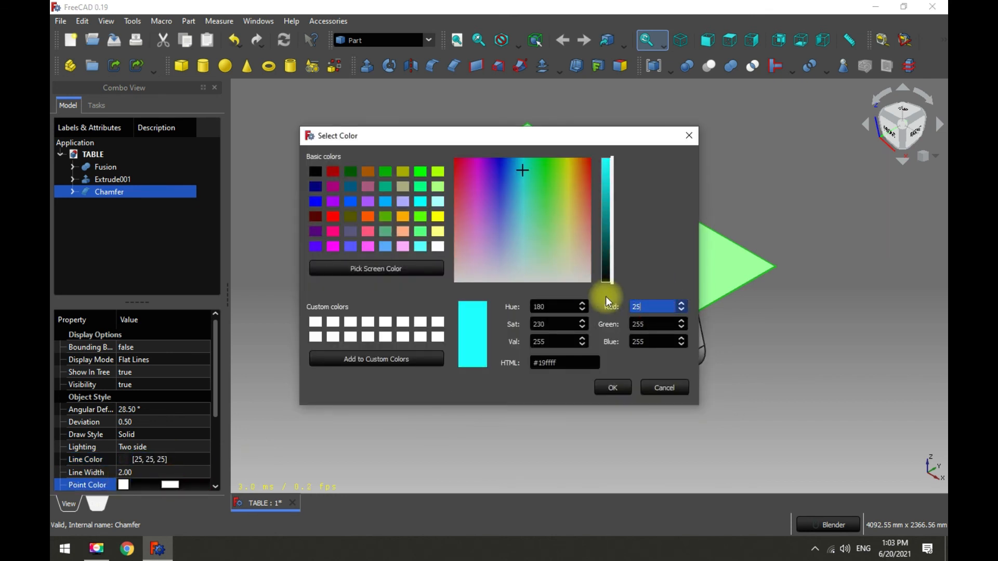
drag(646, 325, 604, 317)
text(25)
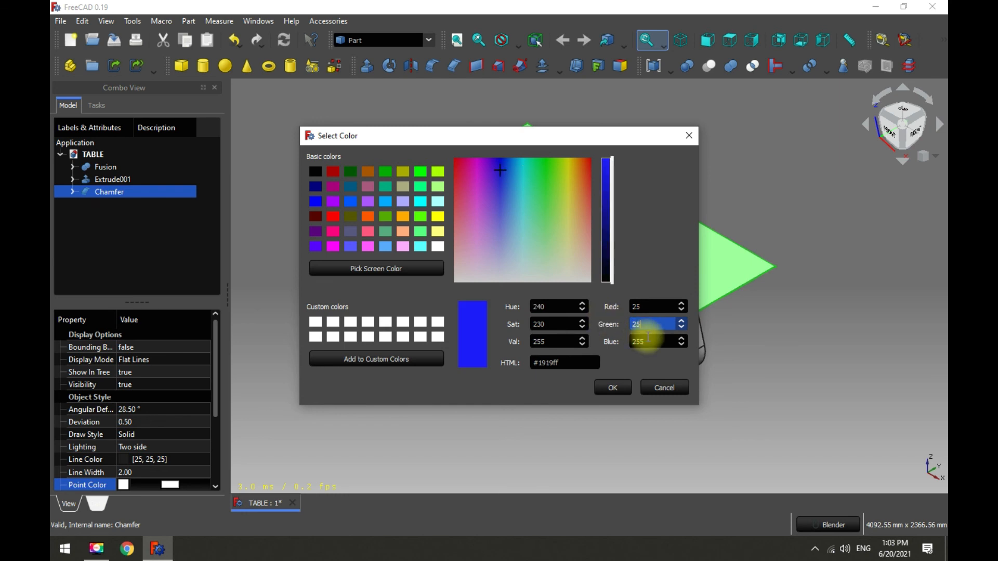
drag(656, 341, 620, 331)
text(25)
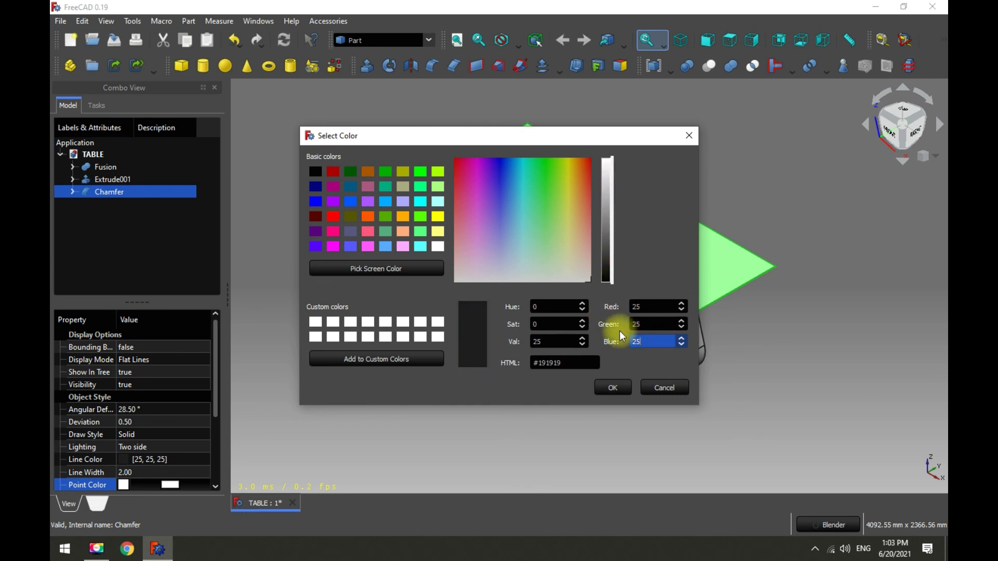
click(616, 389)
- Switch the 3D view of the table to perspective projection and save the document
middle_drag(522, 420, 793, 363)
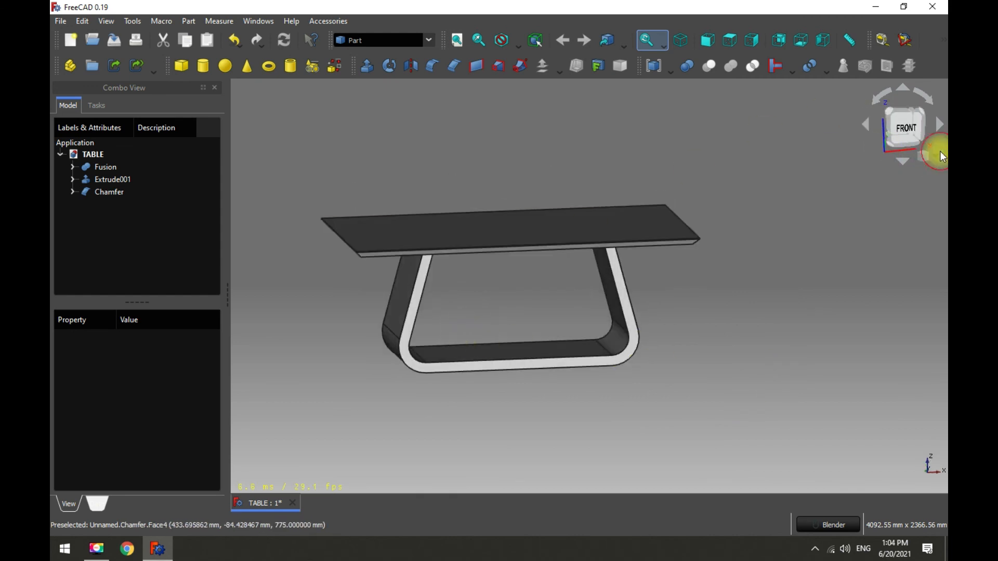
click(923, 156)
click(914, 173)
middle_drag(612, 331, 684, 302)
scroll(662, 317, up, 2)
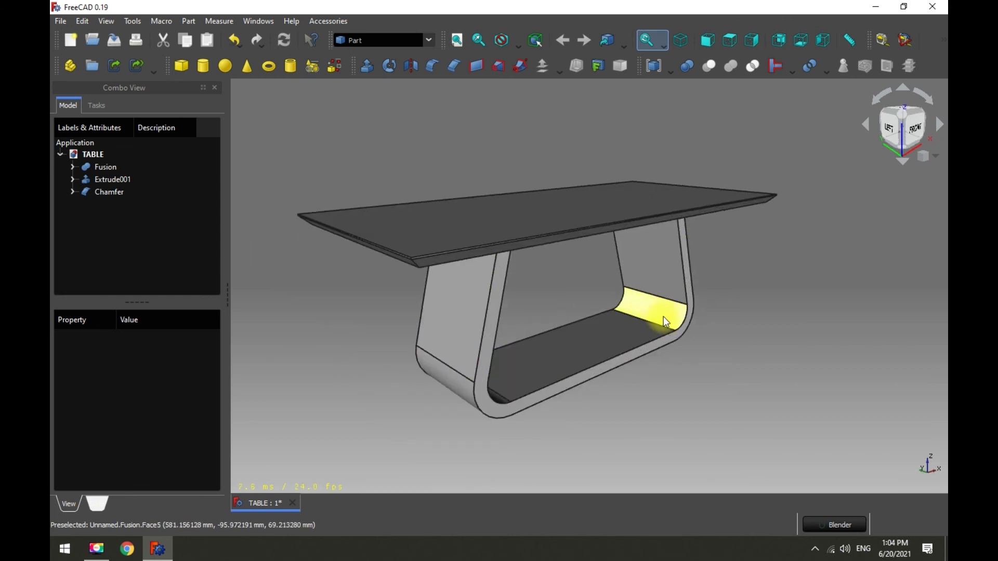
click(110, 41)
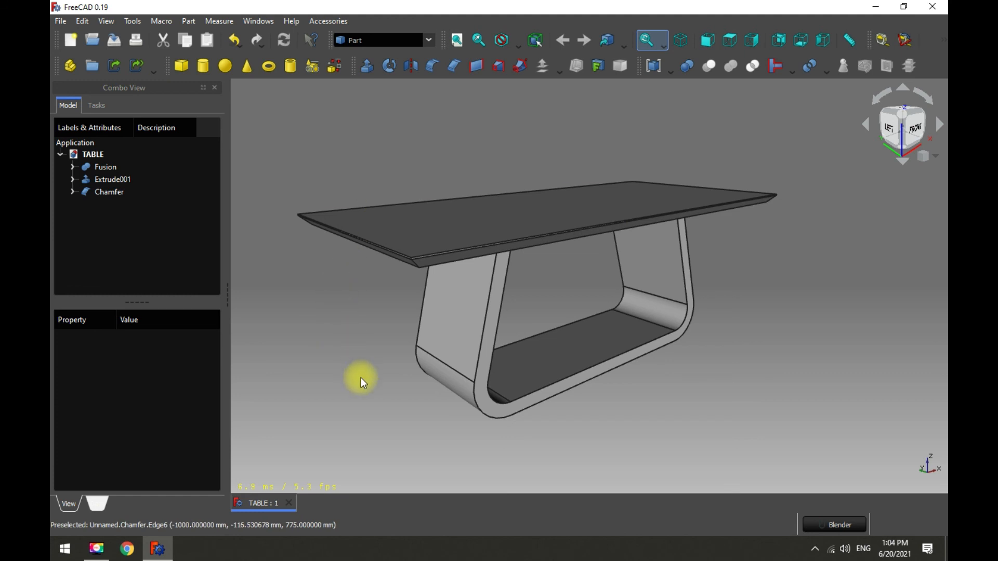